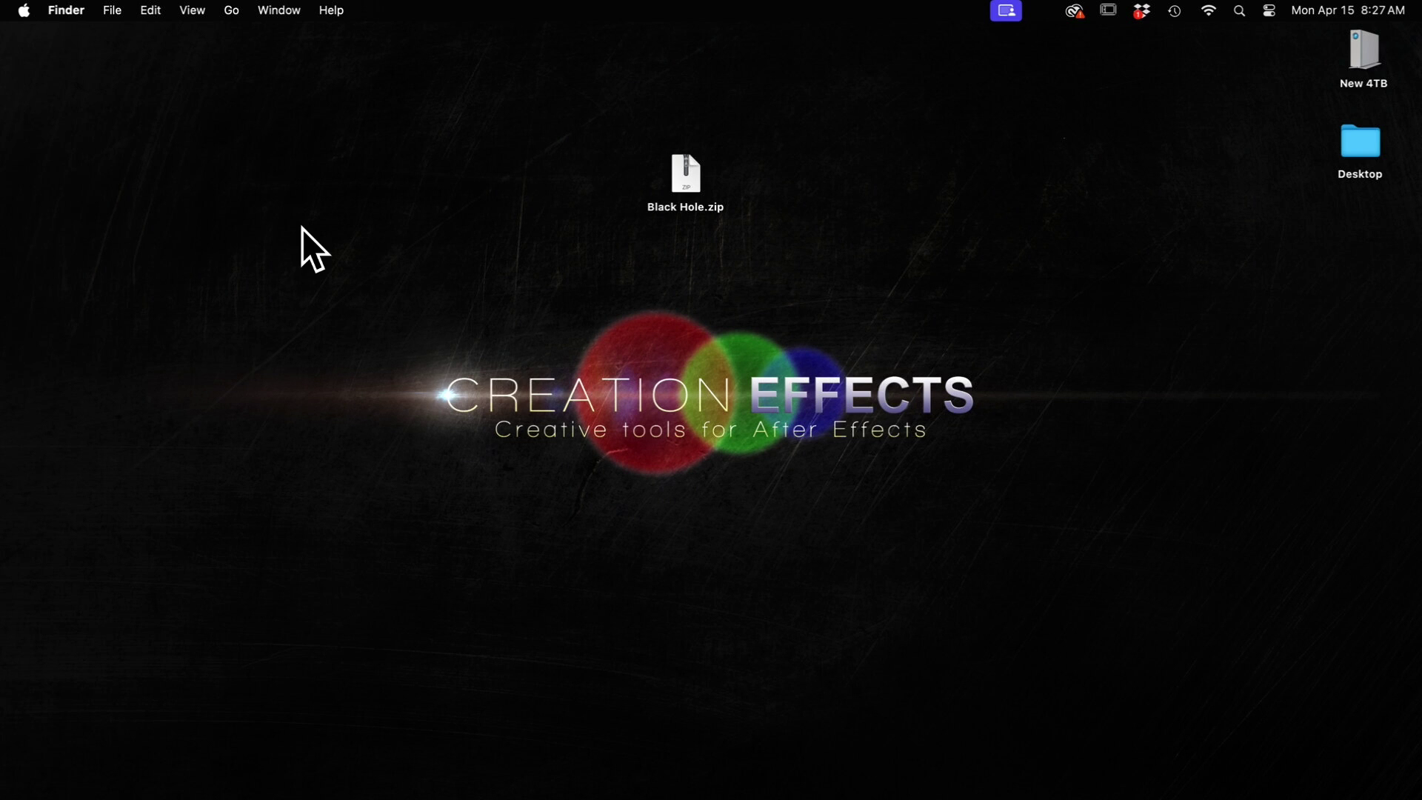
Extract the Black Hole.zip archive in Finder
{"action": "left_click", "coordinate": [700, 178]}
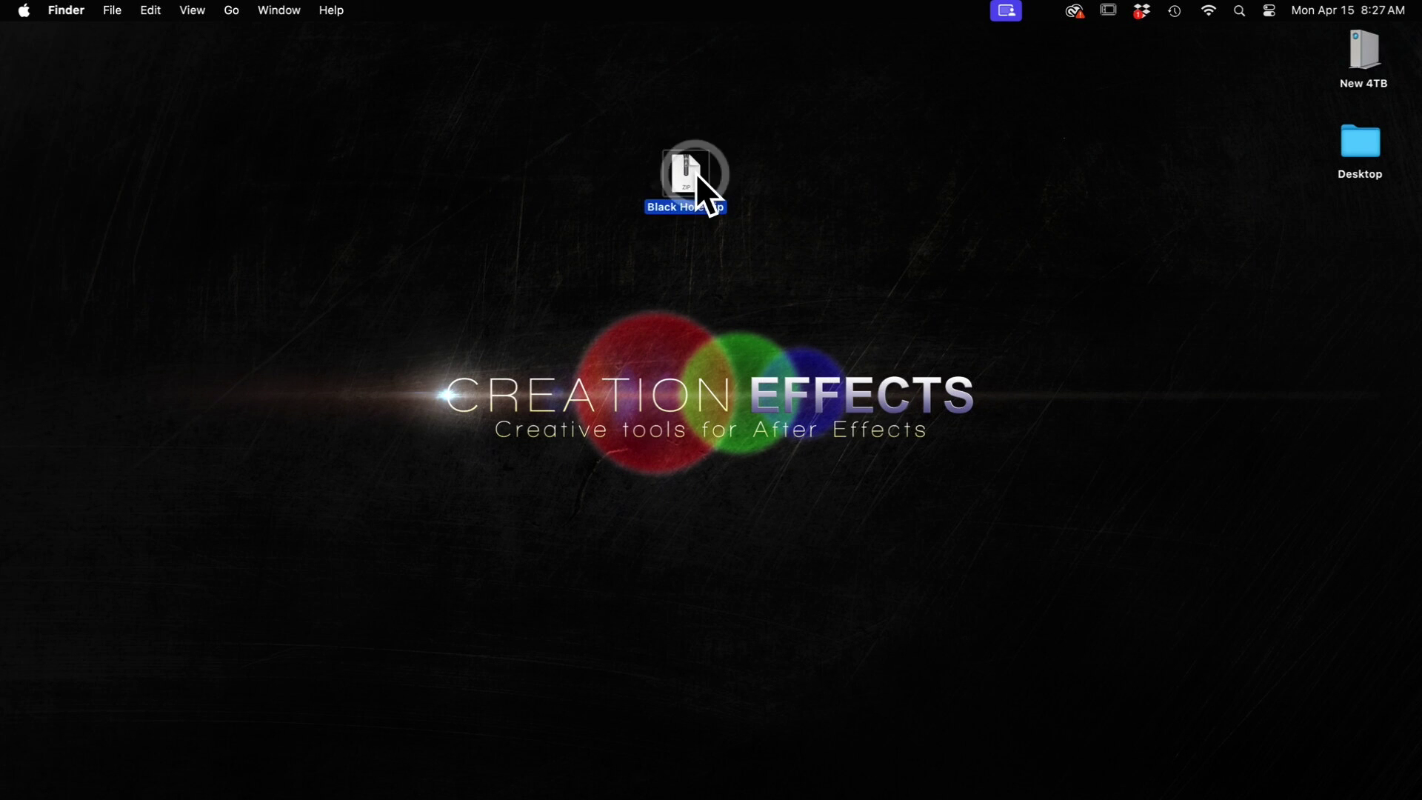
{"action": "right_click", "coordinate": [700, 185]}
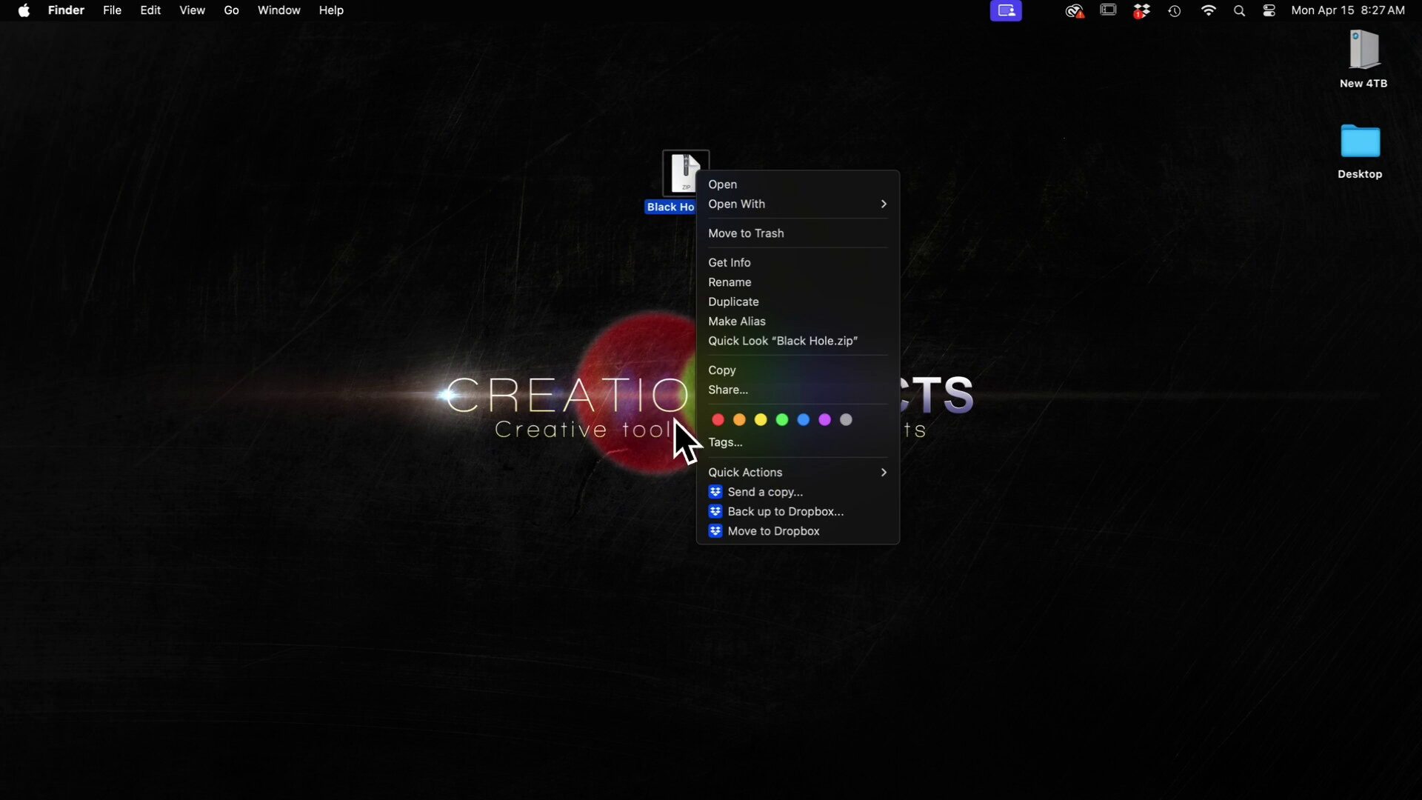
{"action": "left_click", "coordinate": [540, 189]}
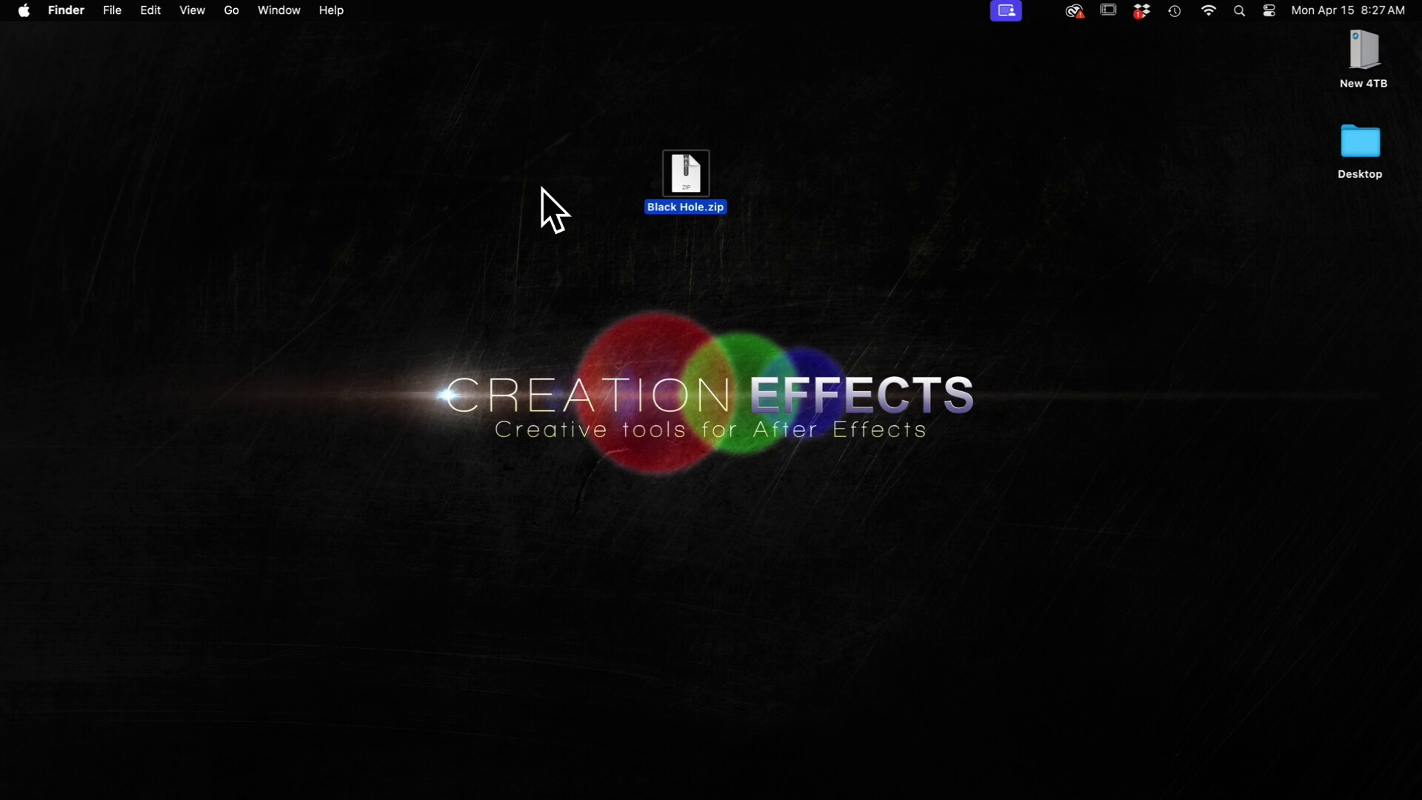
{"action": "double_click", "coordinate": [682, 178]}
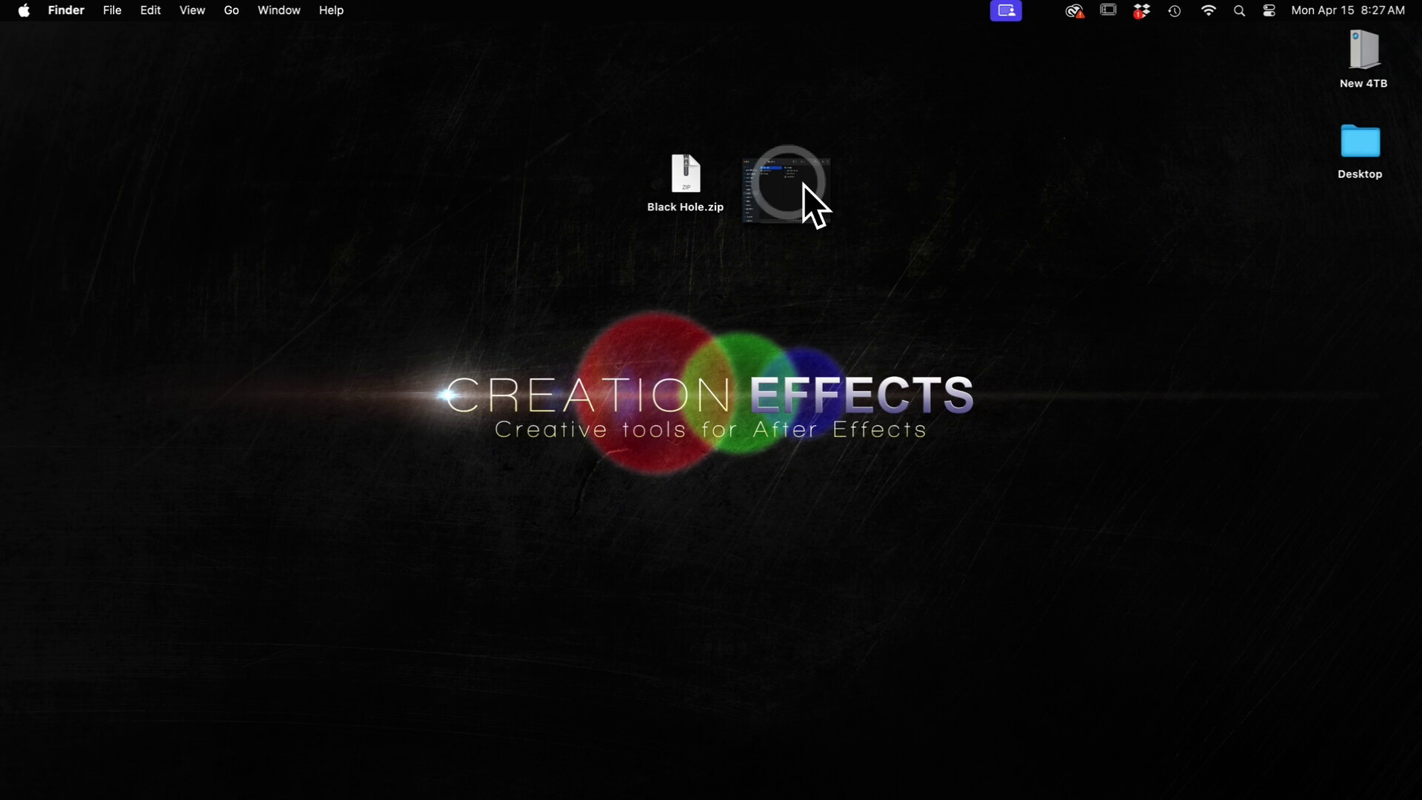
From the extracted Black Hole folder, open Black Hole.aep in After Effects
{"action": "double_click", "coordinate": [803, 184]}
{"action": "left_click", "coordinate": [883, 198]}
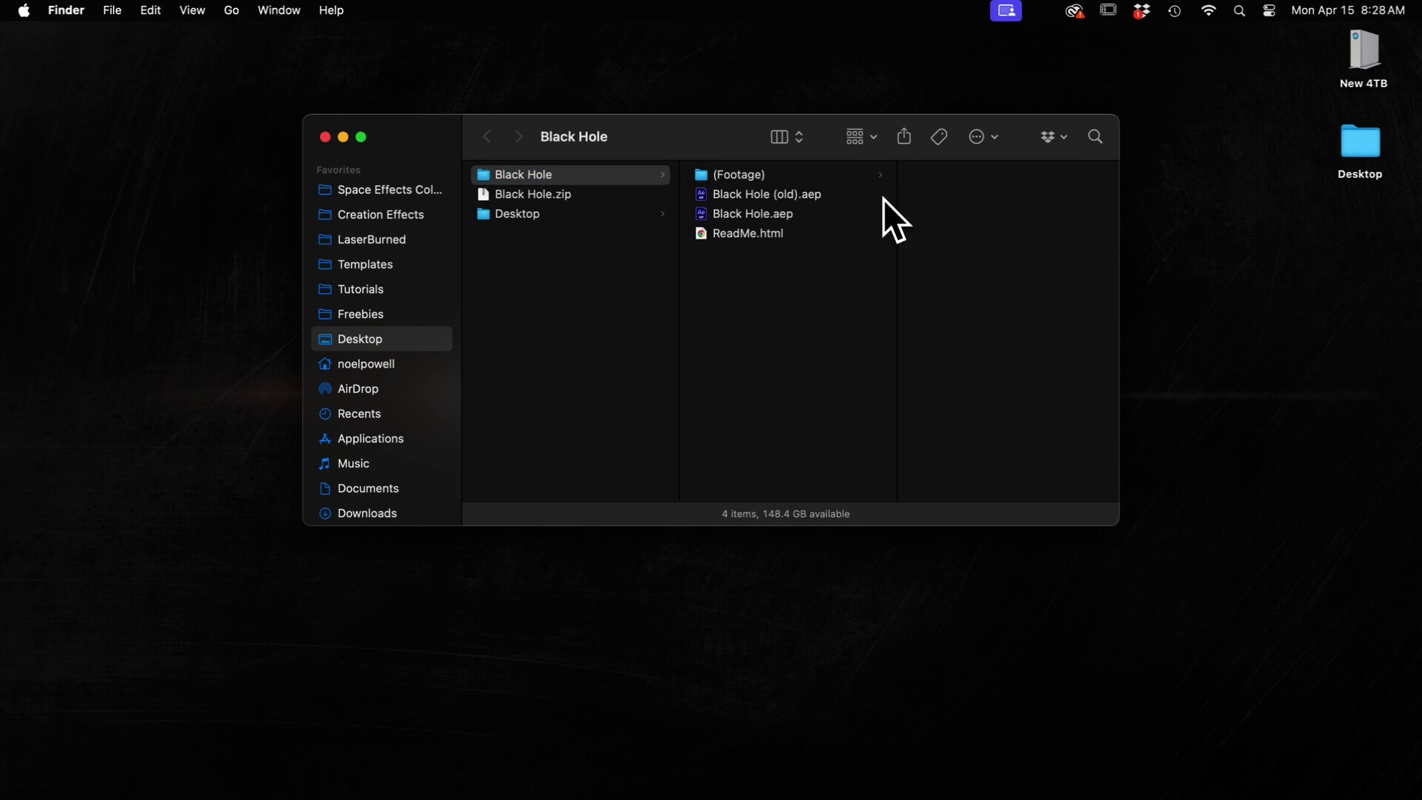
{"action": "left_click", "coordinate": [741, 214]}
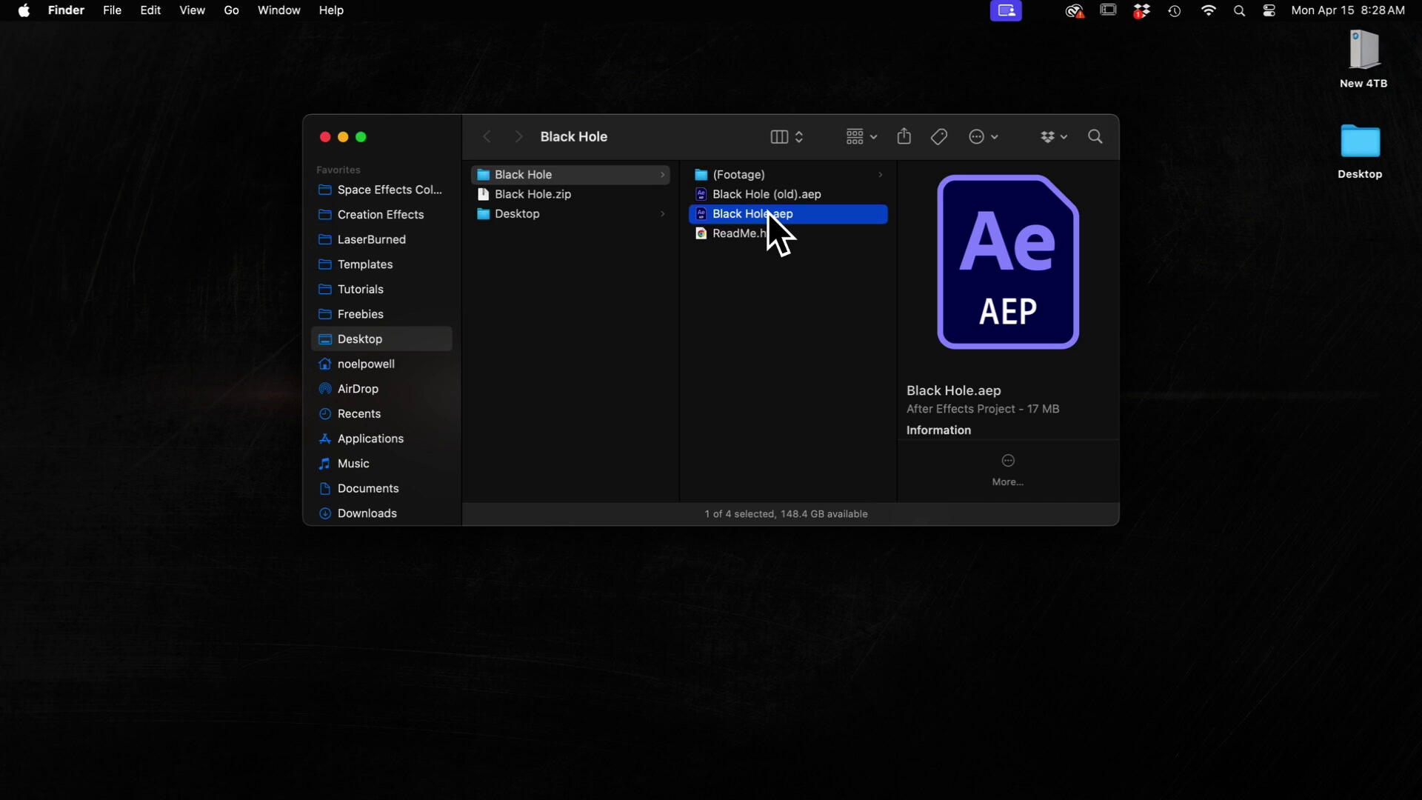
{"action": "left_click", "coordinate": [763, 194]}
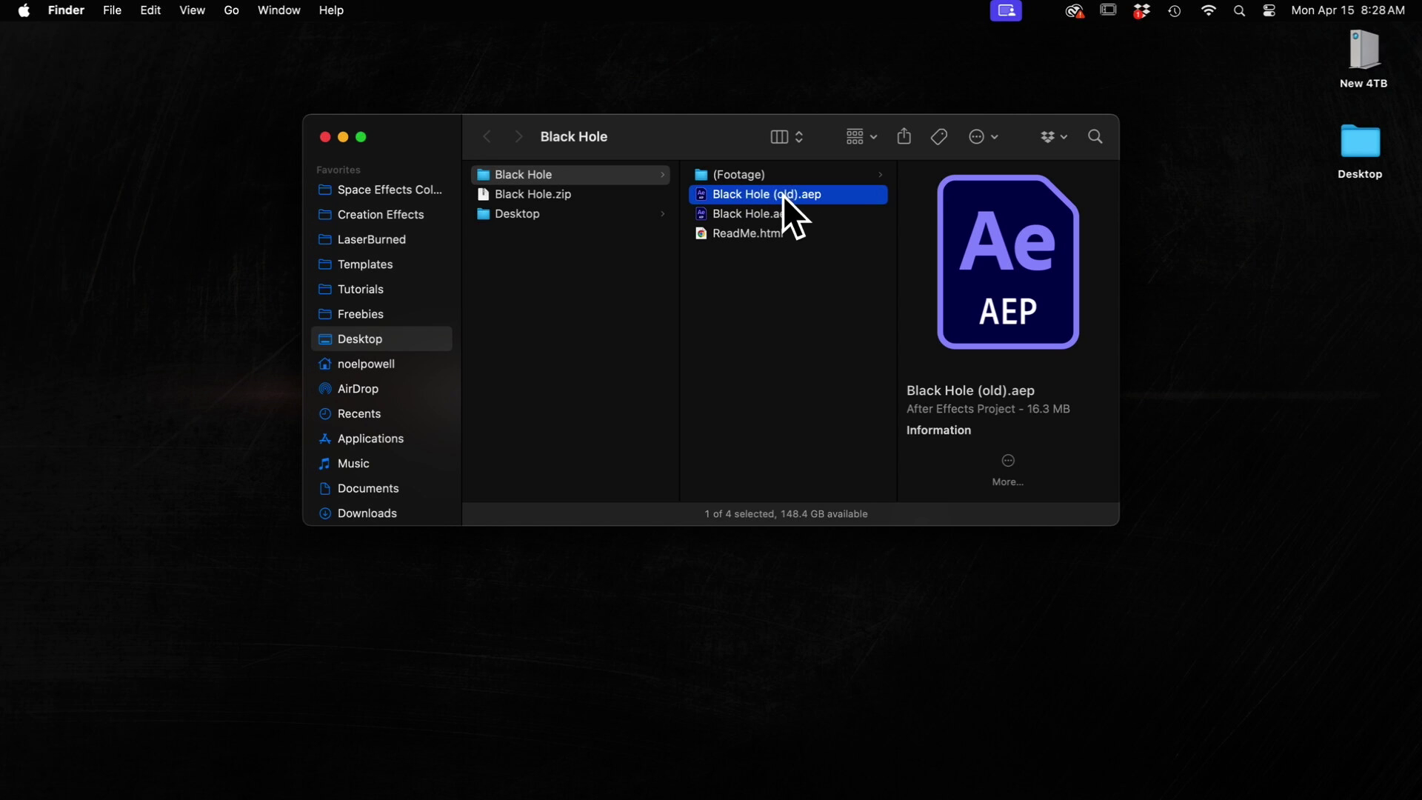
{"action": "left_click", "coordinate": [766, 211]}
{"action": "left_click_drag", "start_coordinate": [763, 213], "coordinate": [757, 215]}
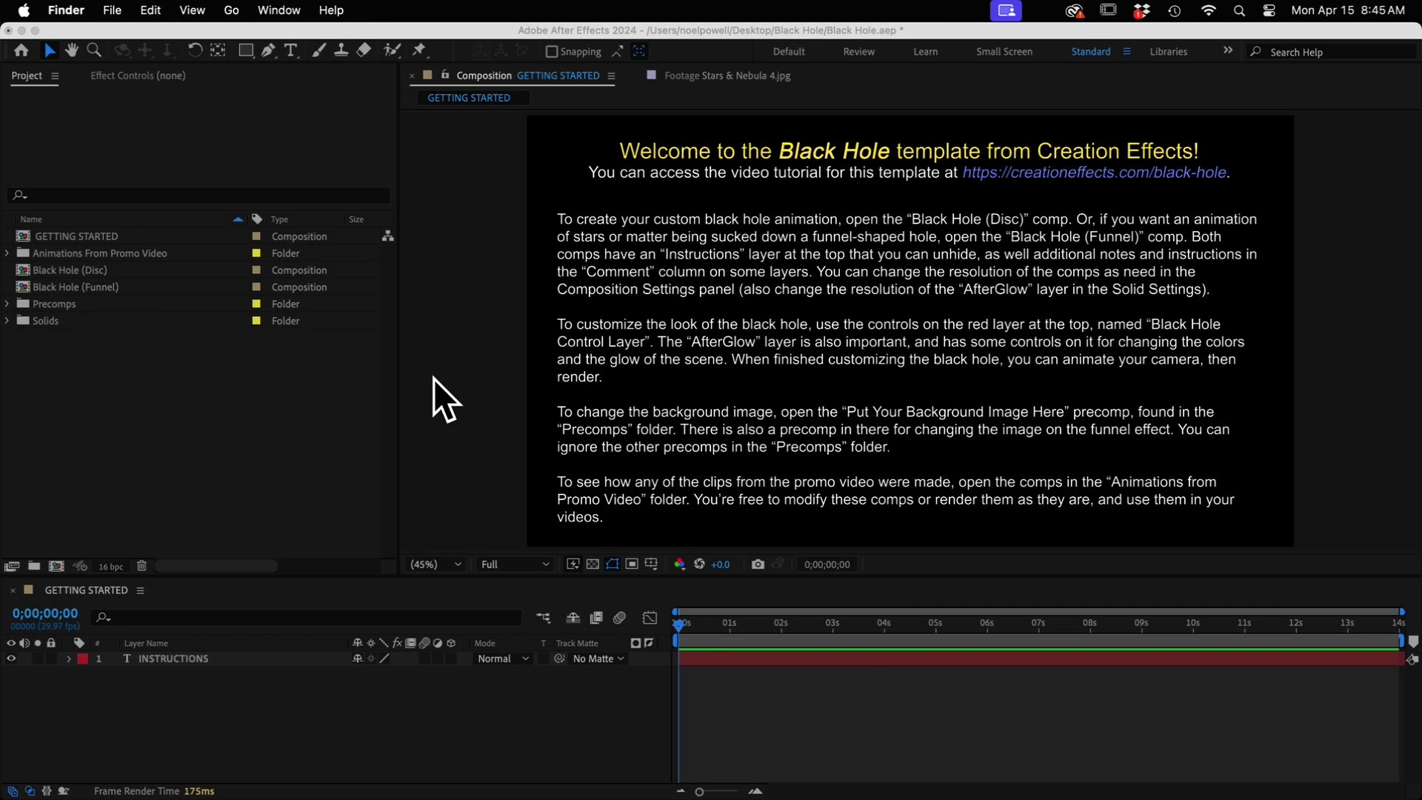
Compare the Funnel and Disc compositions' info, then open Black Hole (Disc)
{"action": "left_click", "coordinate": [85, 287]}
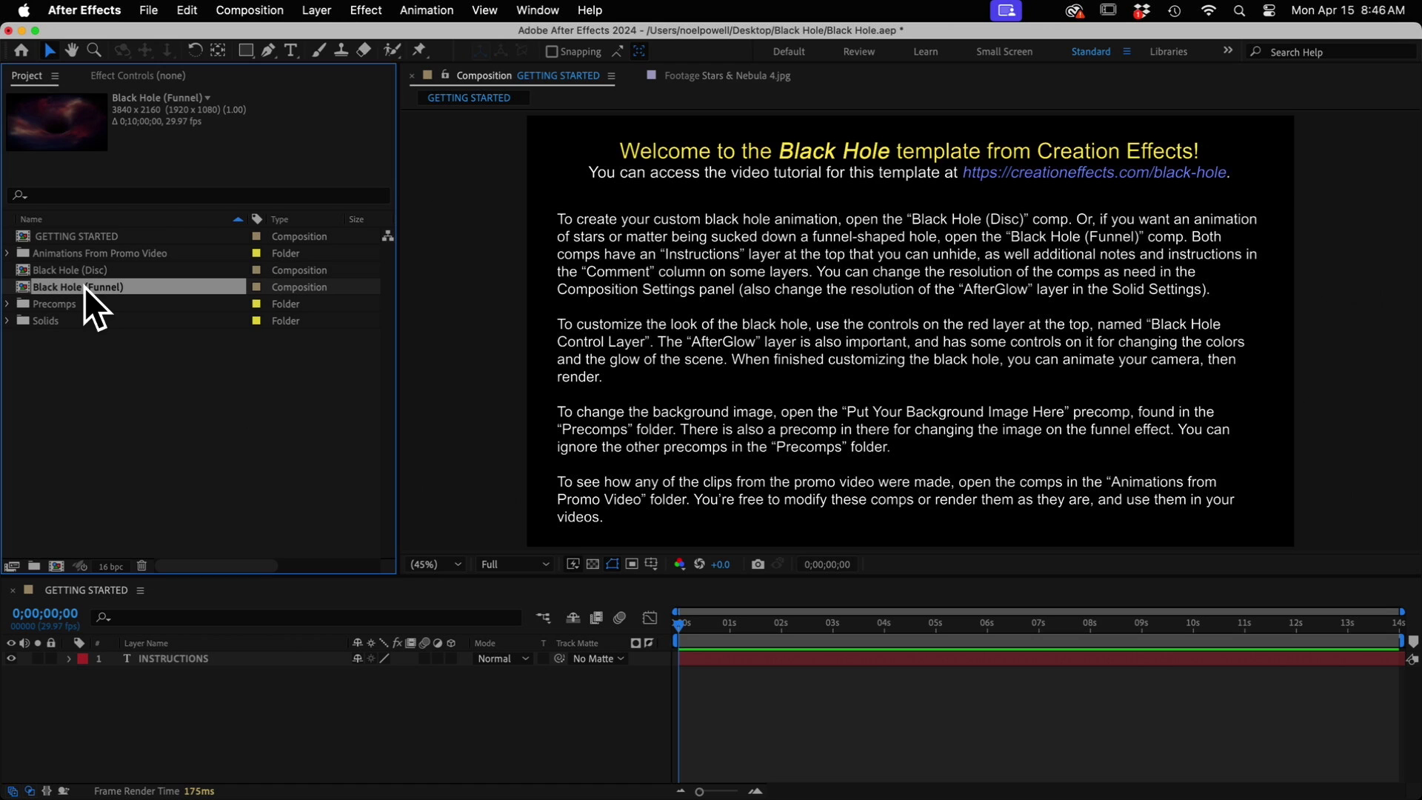
{"action": "left_click", "coordinate": [78, 270]}
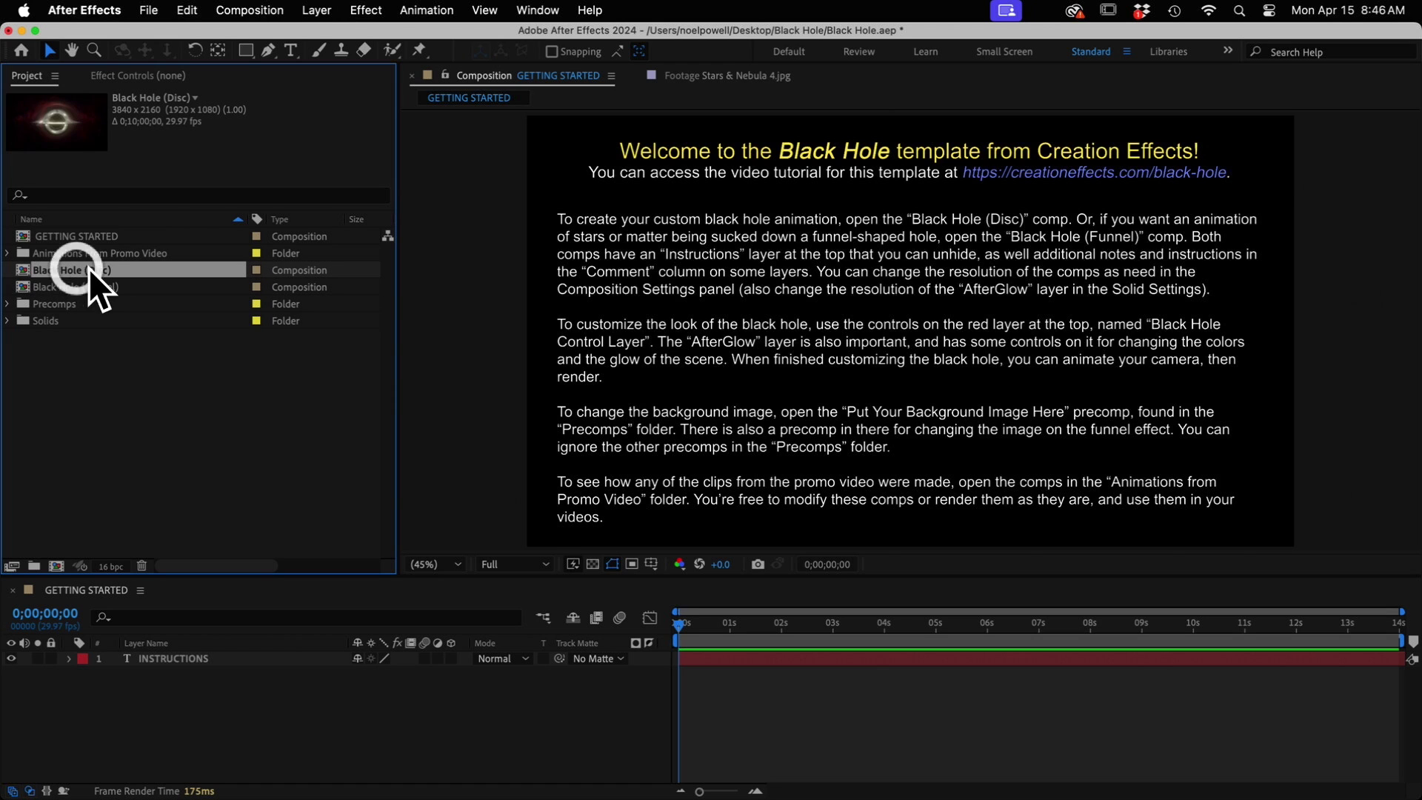
{"action": "double_click", "coordinate": [86, 271]}
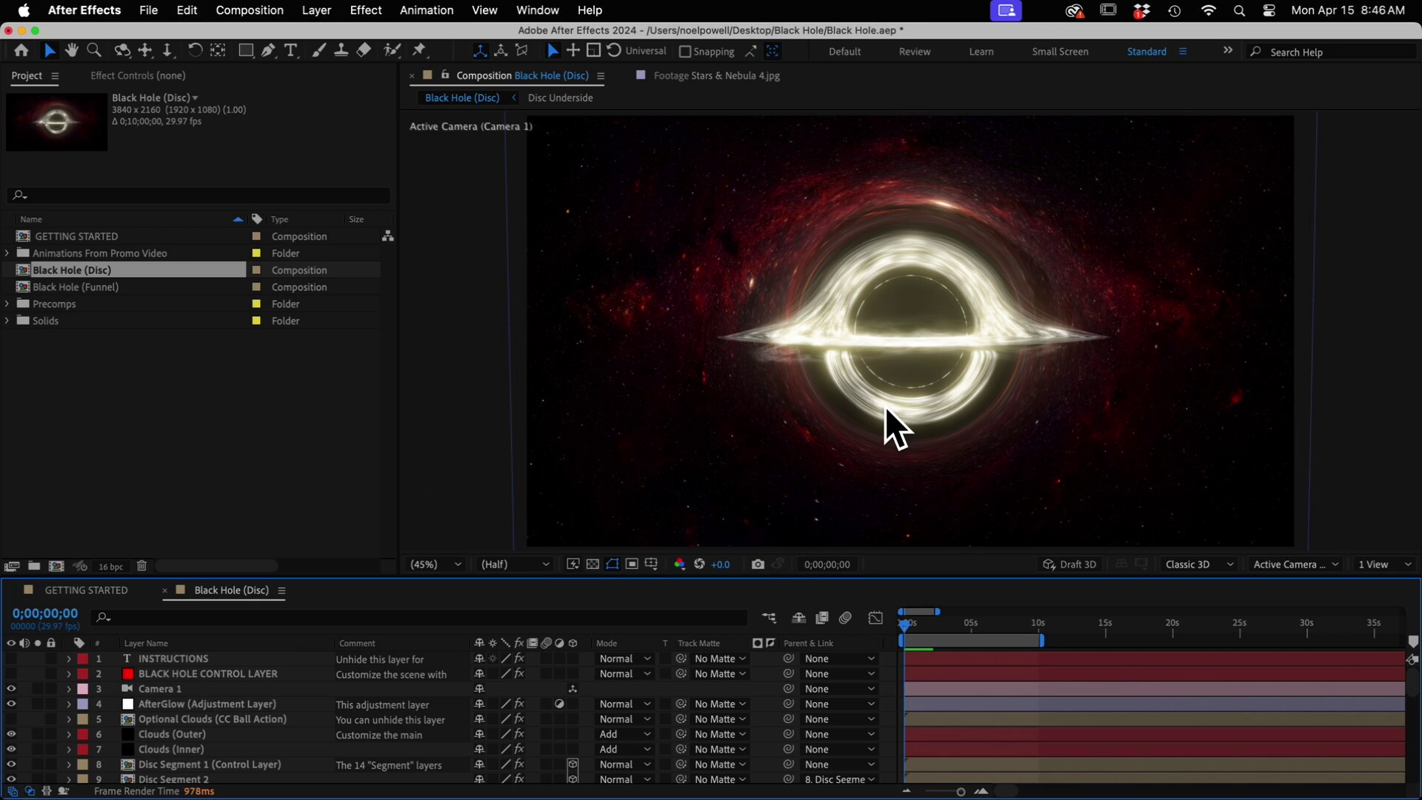
Expand Animations From Promo Video, check its compositions, and open Black Hole with Planet
{"action": "left_click", "coordinate": [82, 253]}
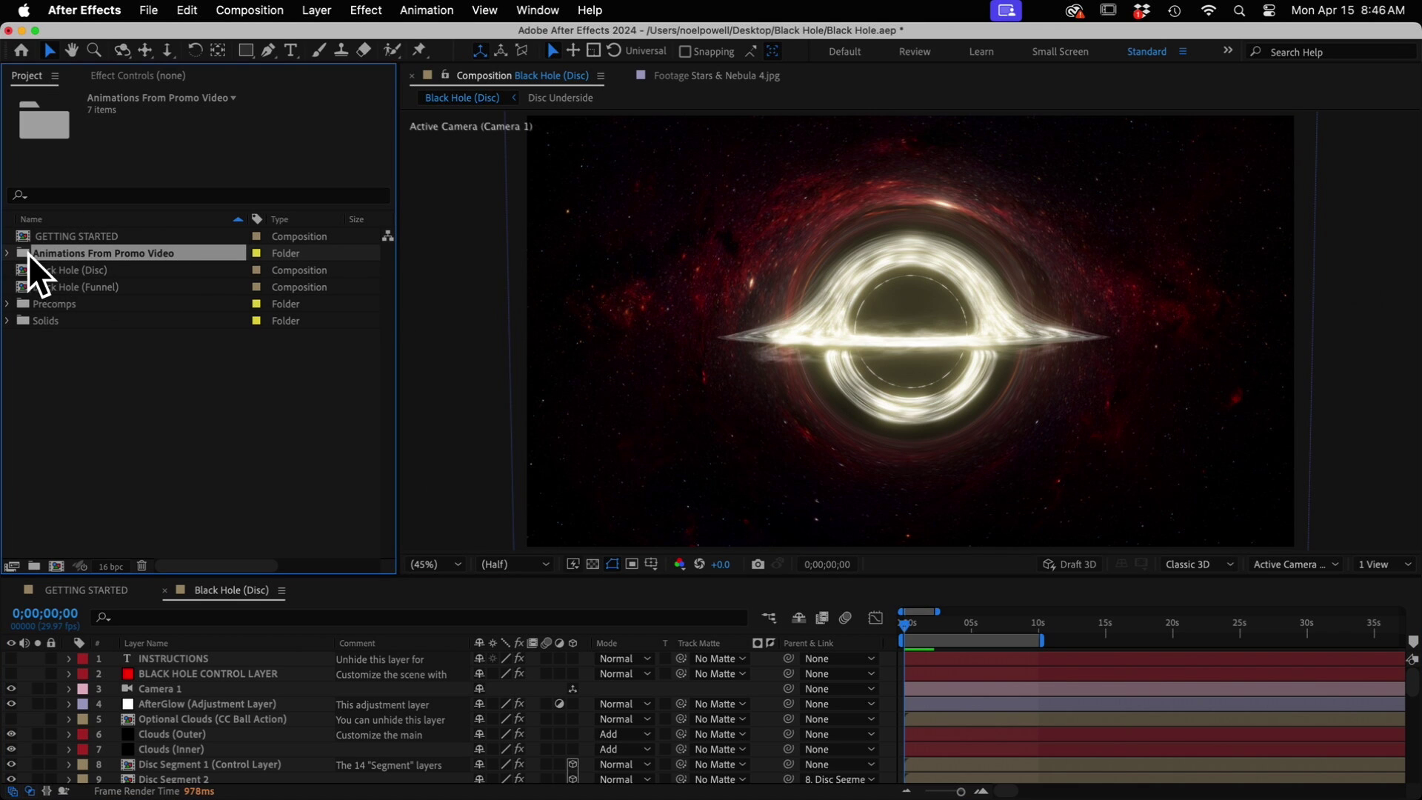
{"action": "left_click", "coordinate": [8, 252]}
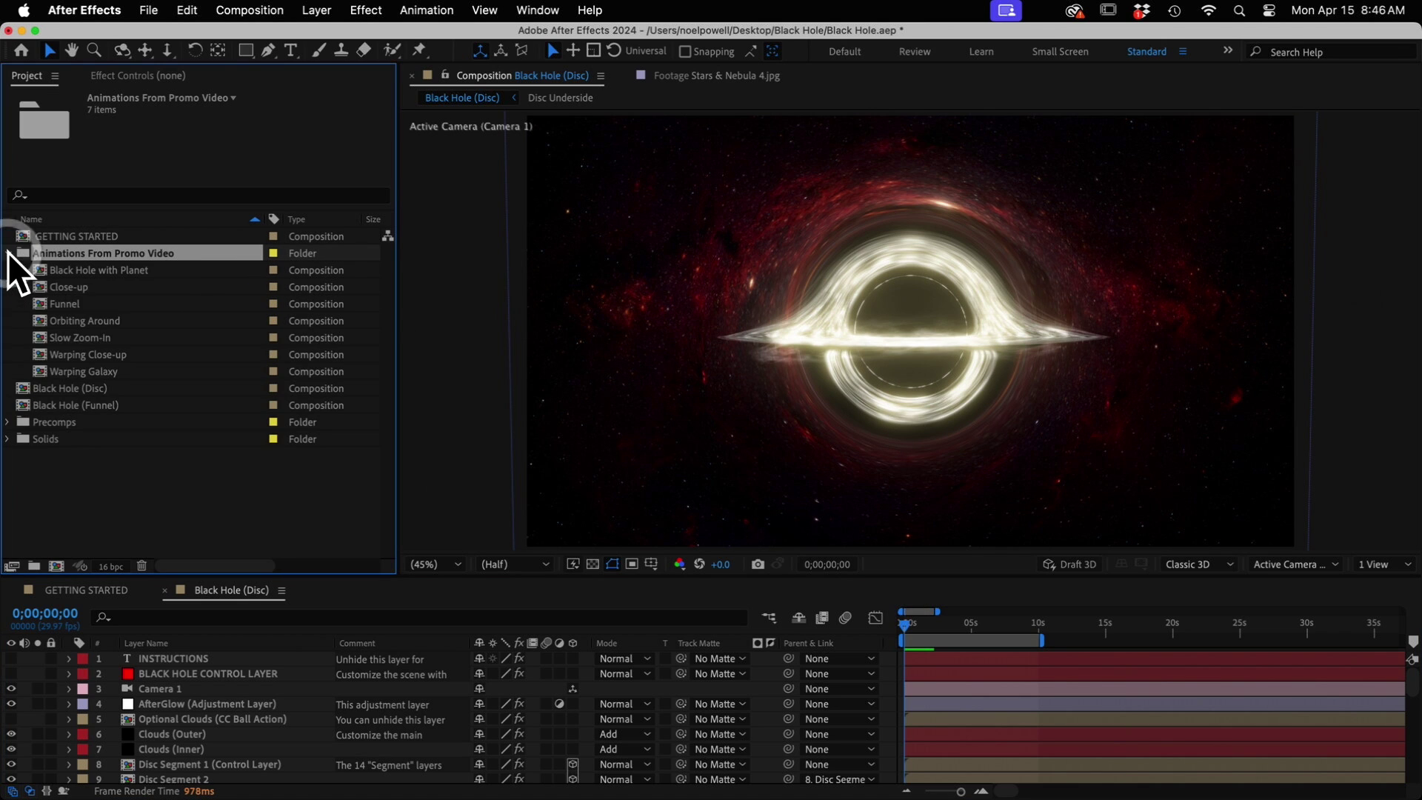
{"action": "left_click", "coordinate": [91, 287]}
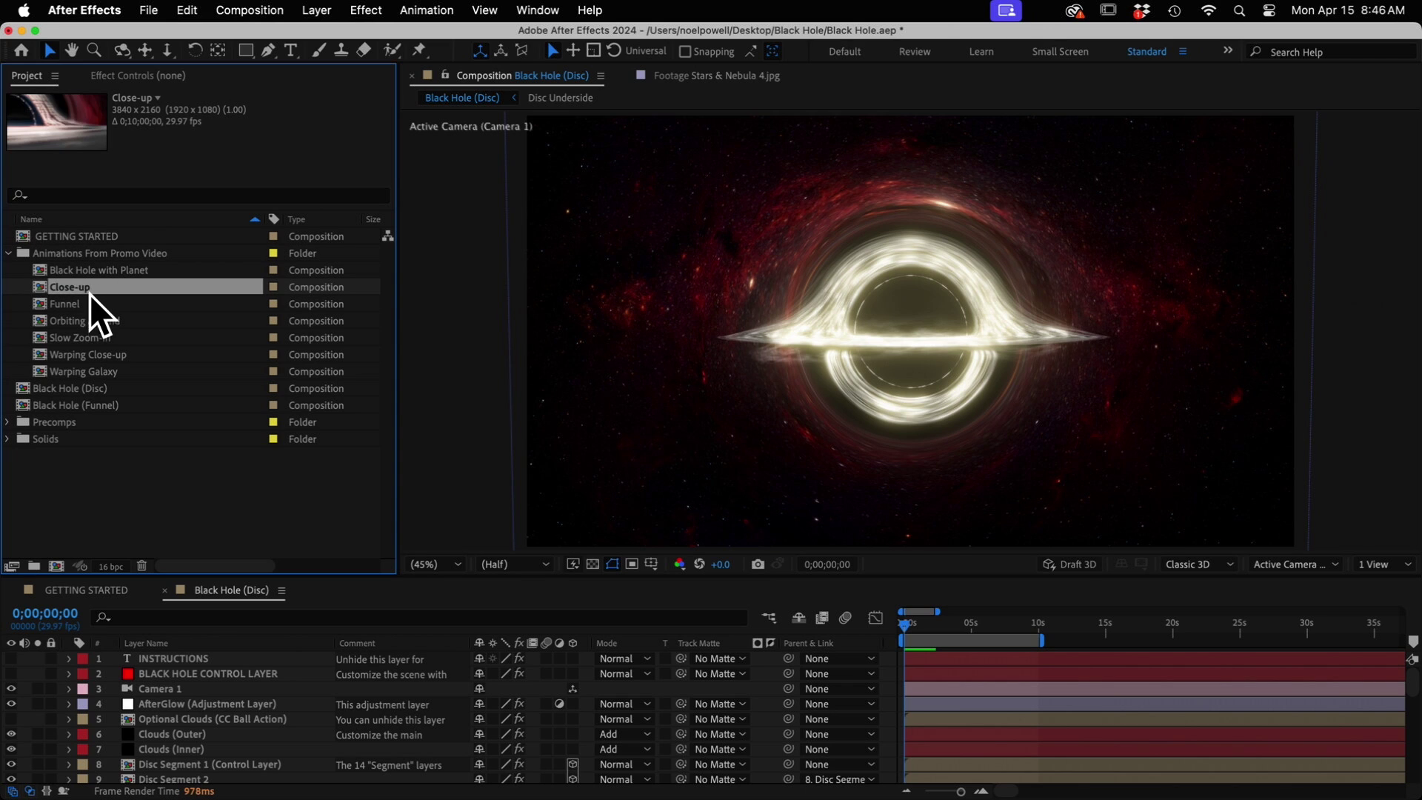
{"action": "left_click", "coordinate": [89, 354]}
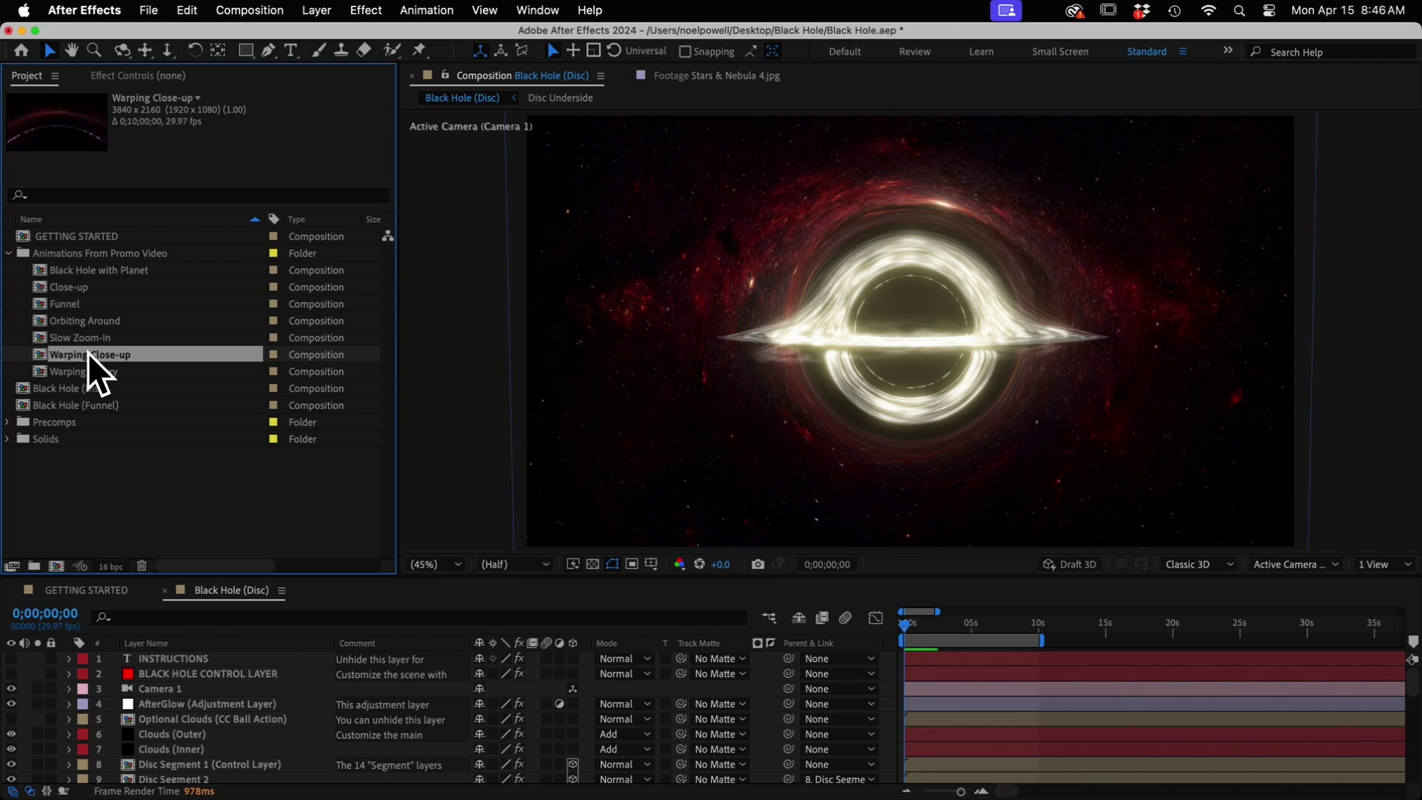
{"action": "left_click", "coordinate": [88, 269]}
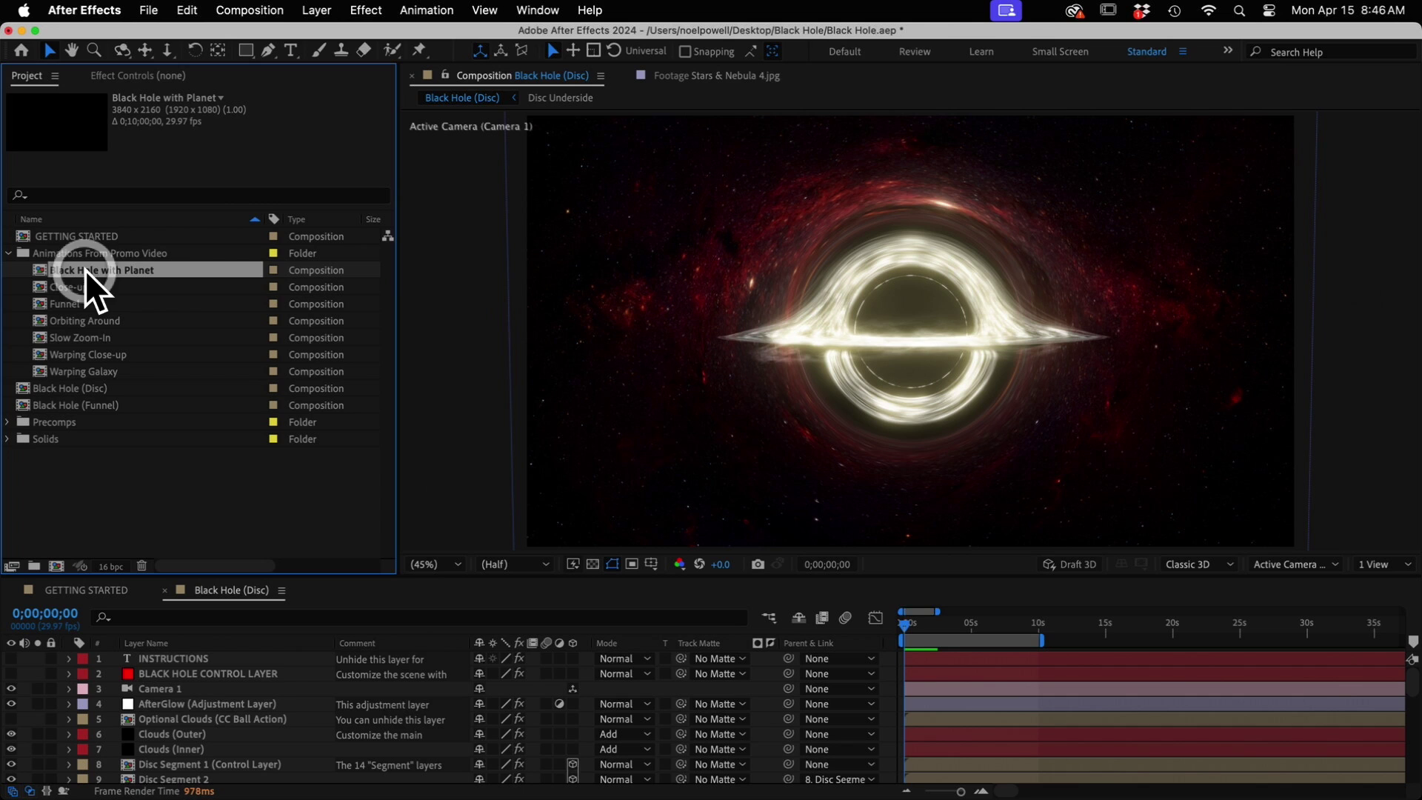
{"action": "double_click", "coordinate": [92, 272]}
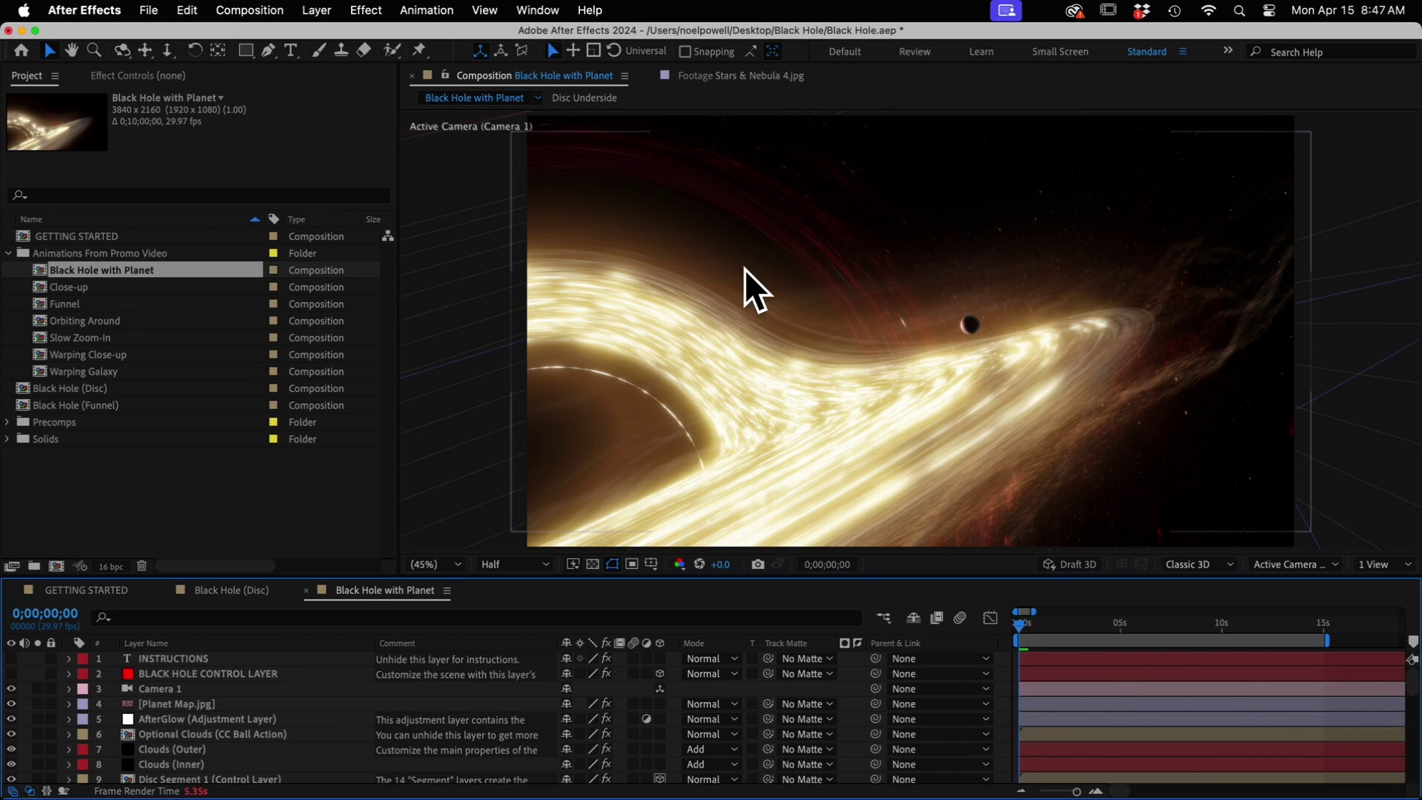
{"action": "left_click", "coordinate": [249, 9]}
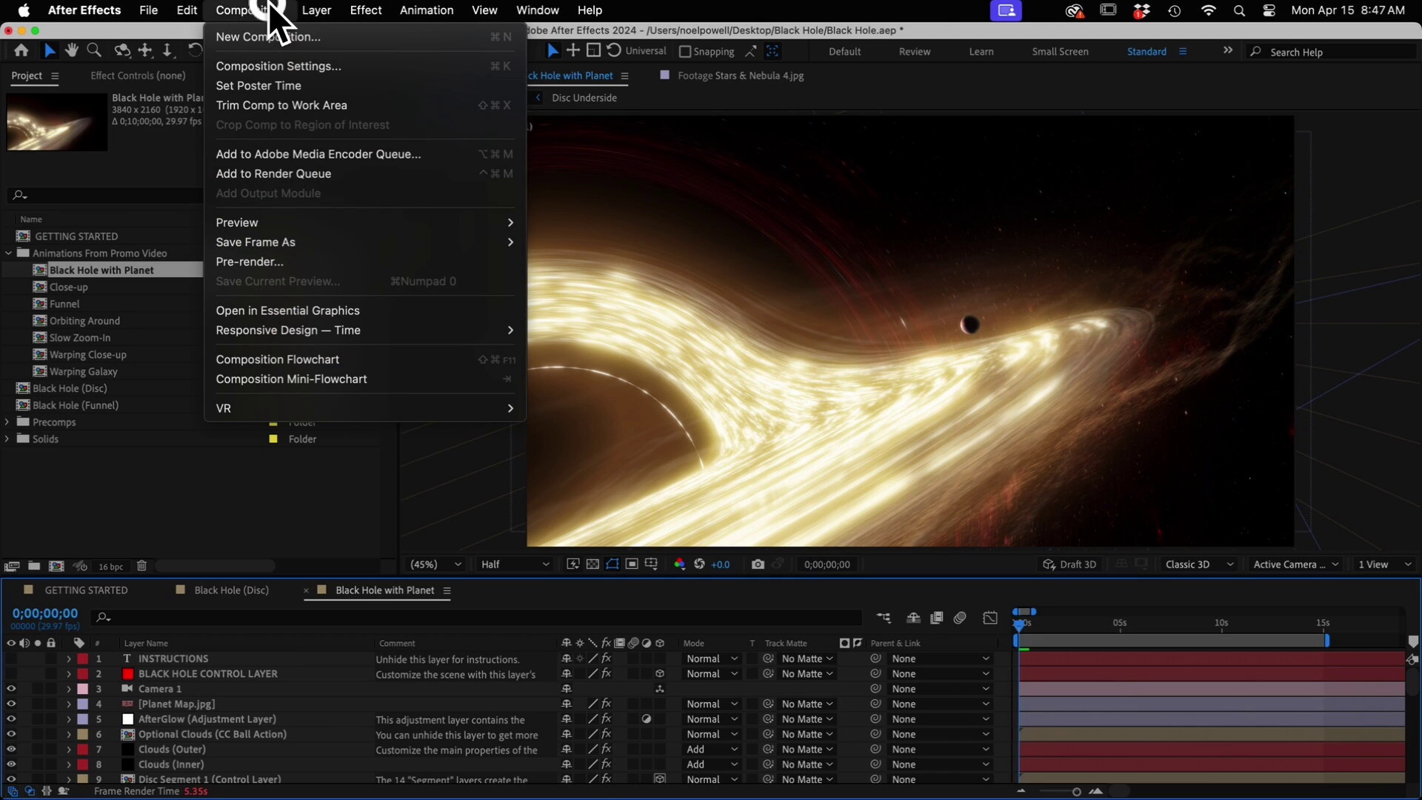
{"action": "left_click", "coordinate": [272, 65]}
{"action": "left_click", "coordinate": [603, 256]}
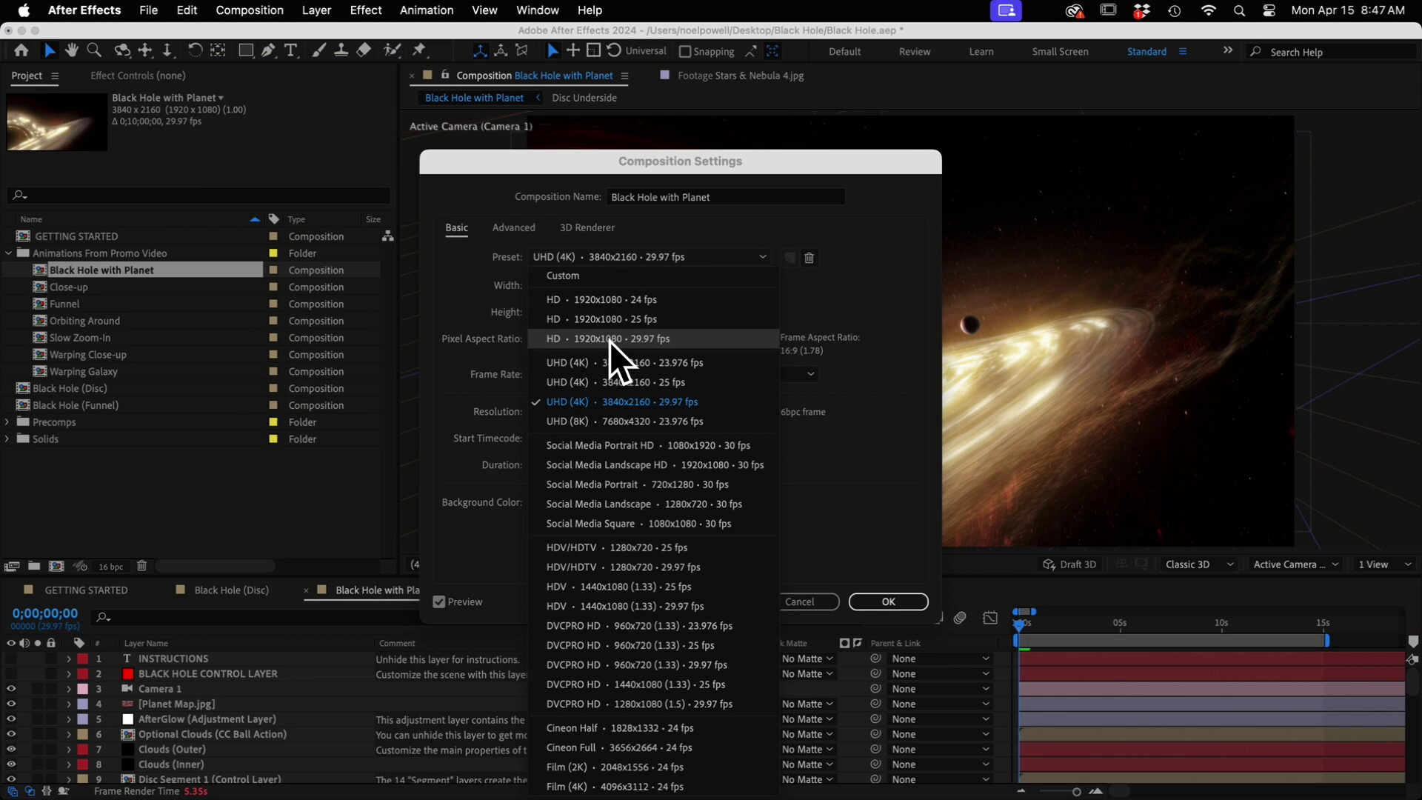
{"action": "left_click", "coordinate": [898, 411]}
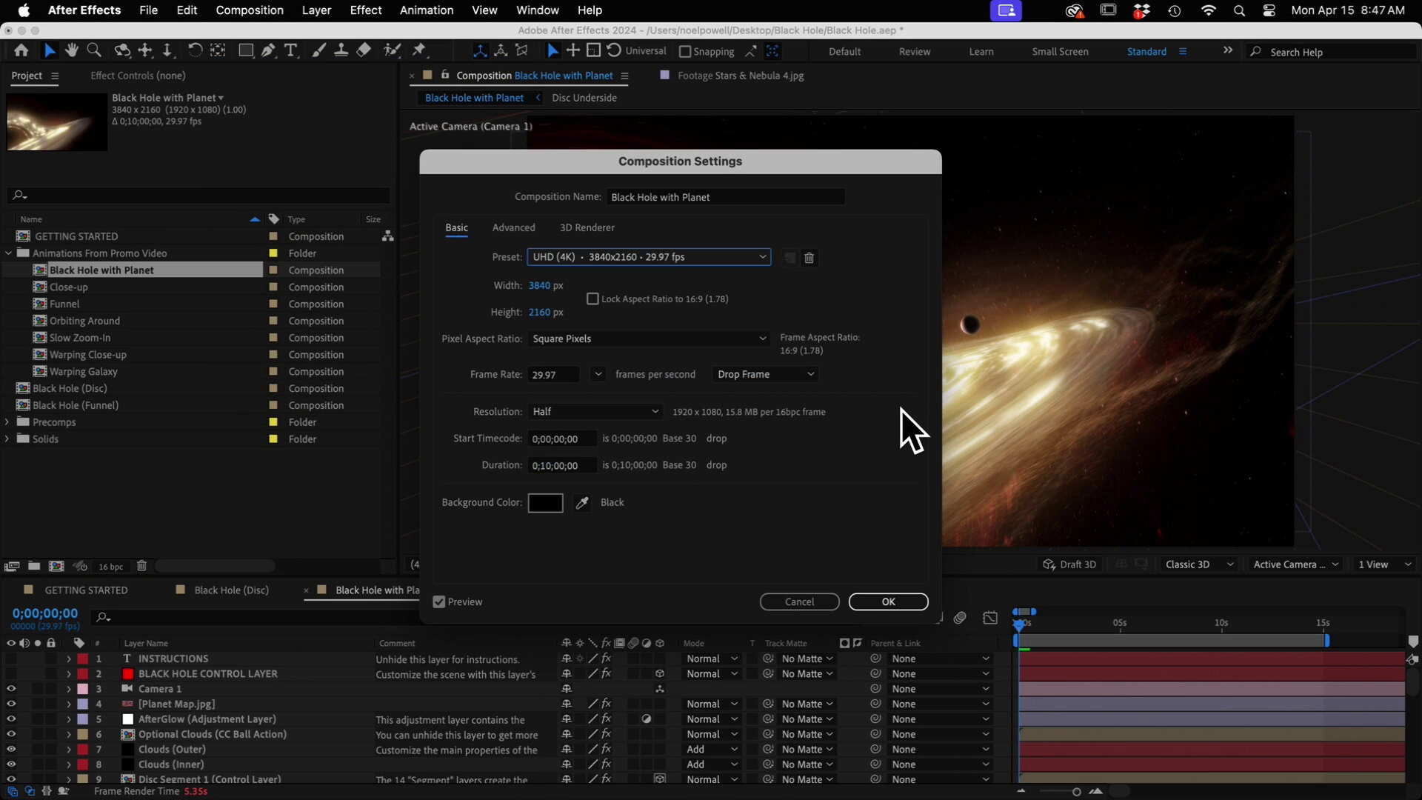
{"action": "left_click", "coordinate": [812, 604]}
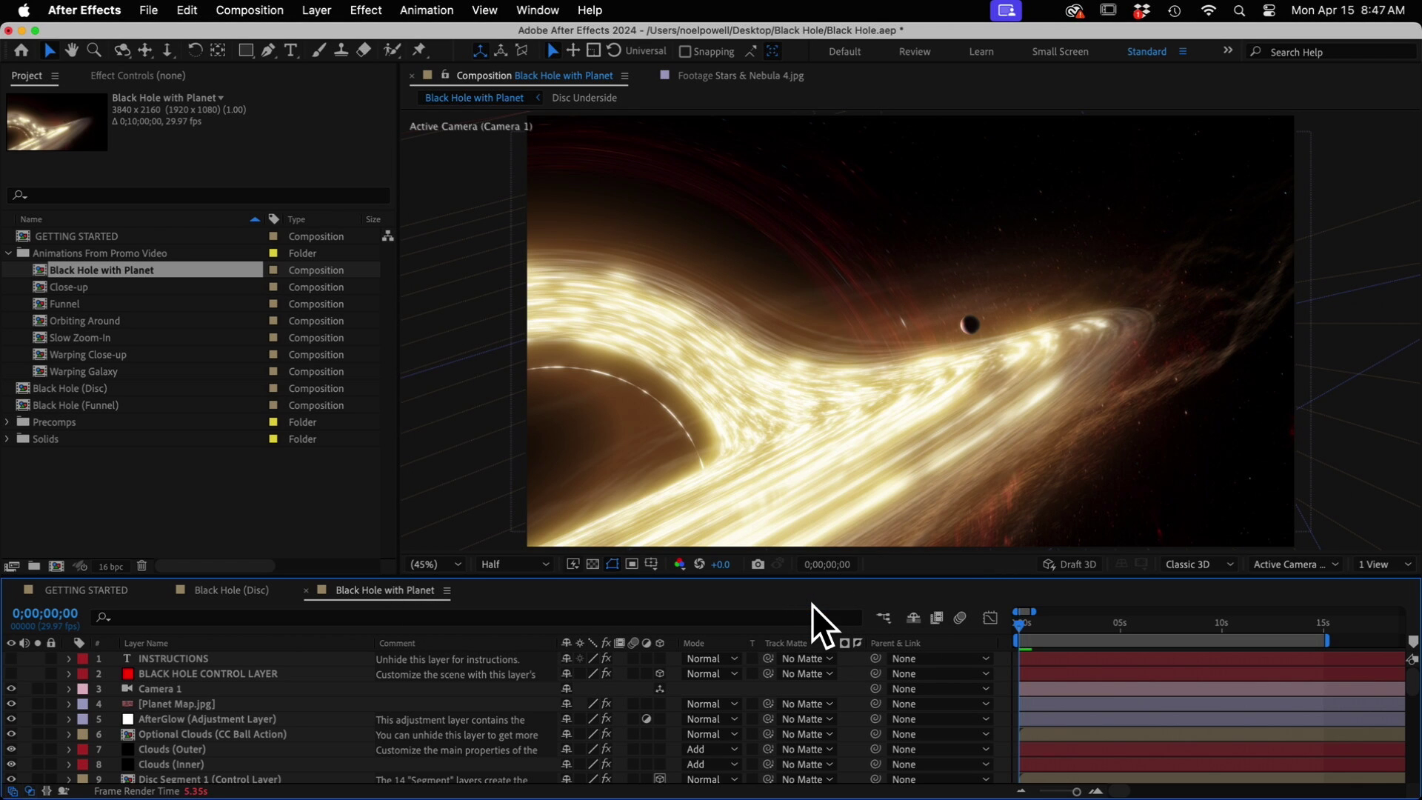
{"action": "left_click", "coordinate": [216, 720]}
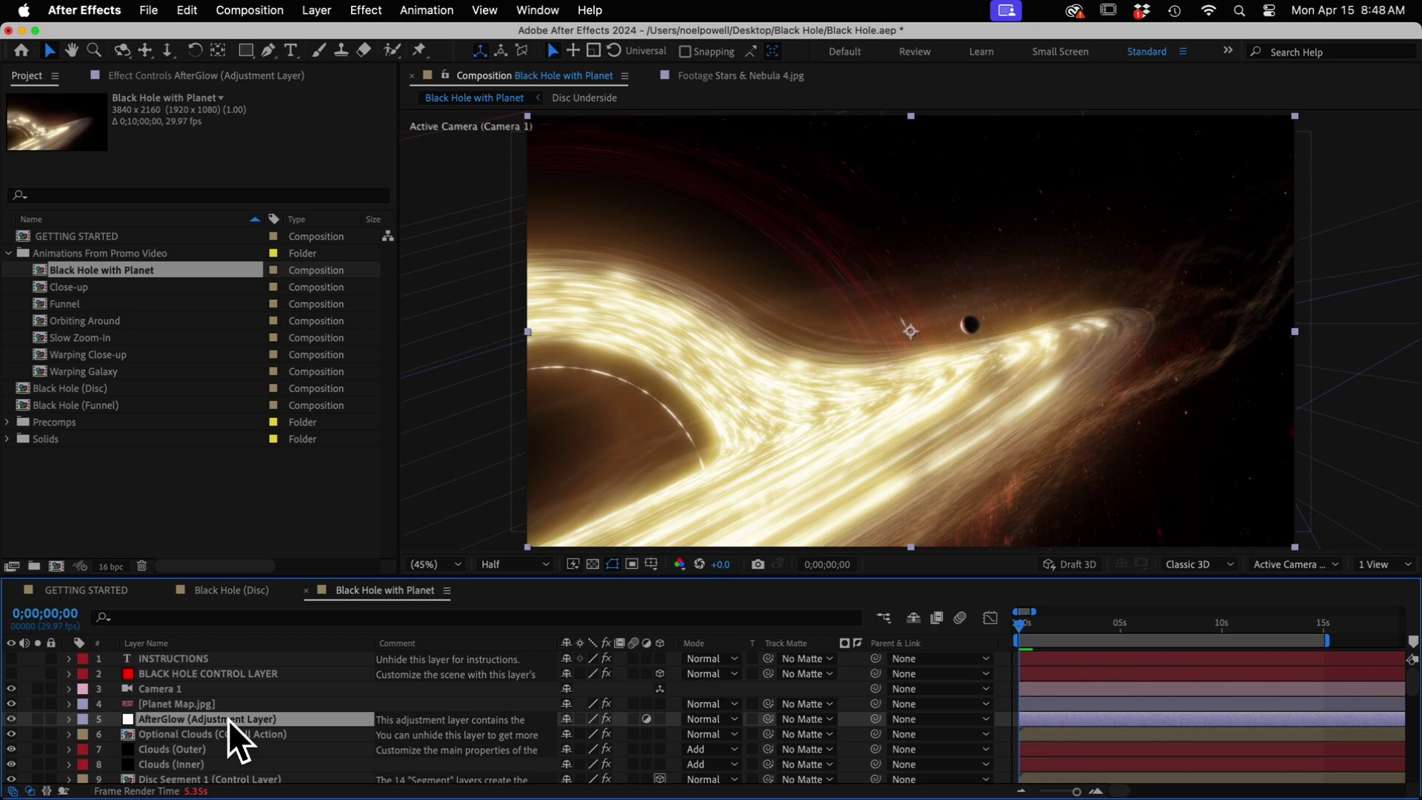
{"action": "left_click", "coordinate": [296, 9]}
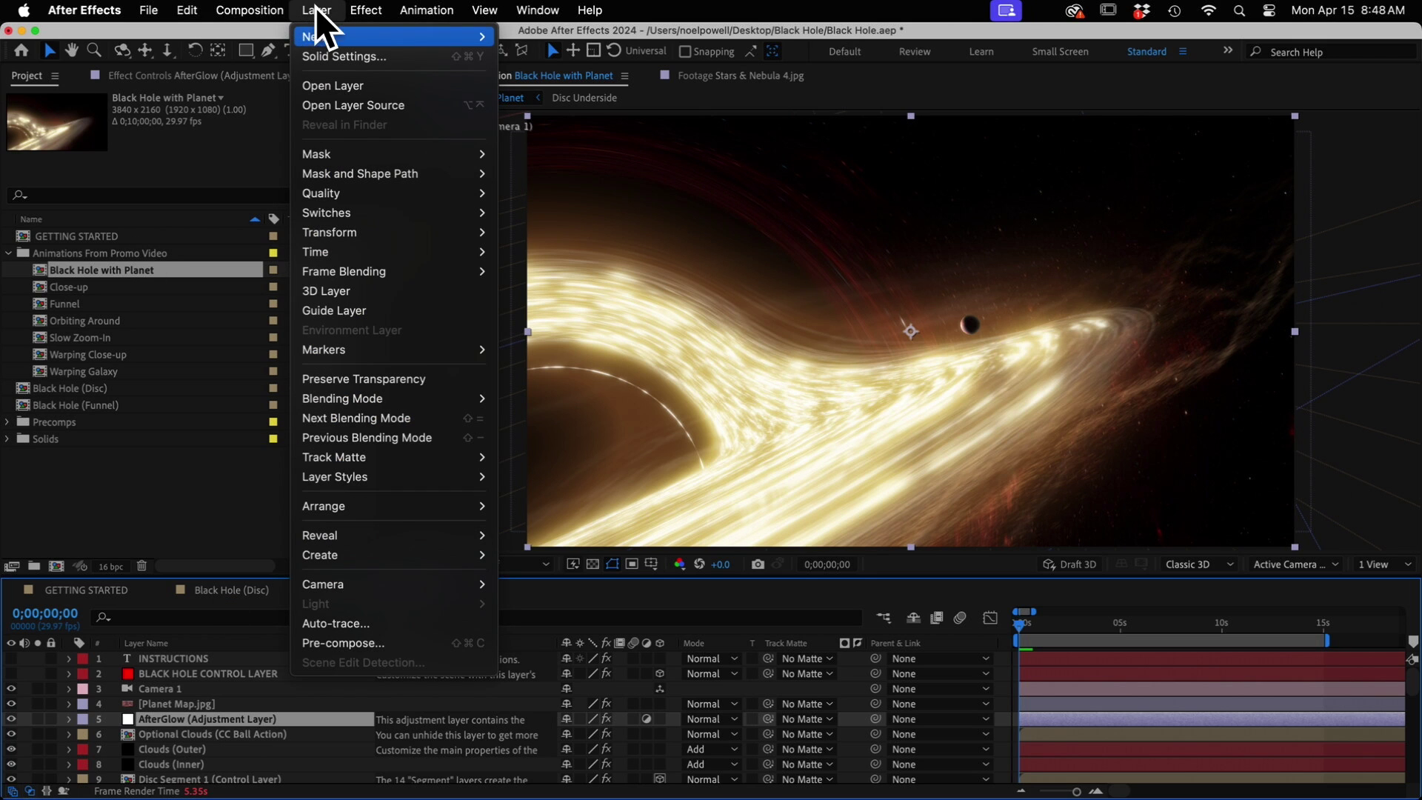
{"action": "left_click", "coordinate": [326, 55]}
{"action": "left_click_drag", "start_coordinate": [956, 444], "coordinate": [722, 184]}
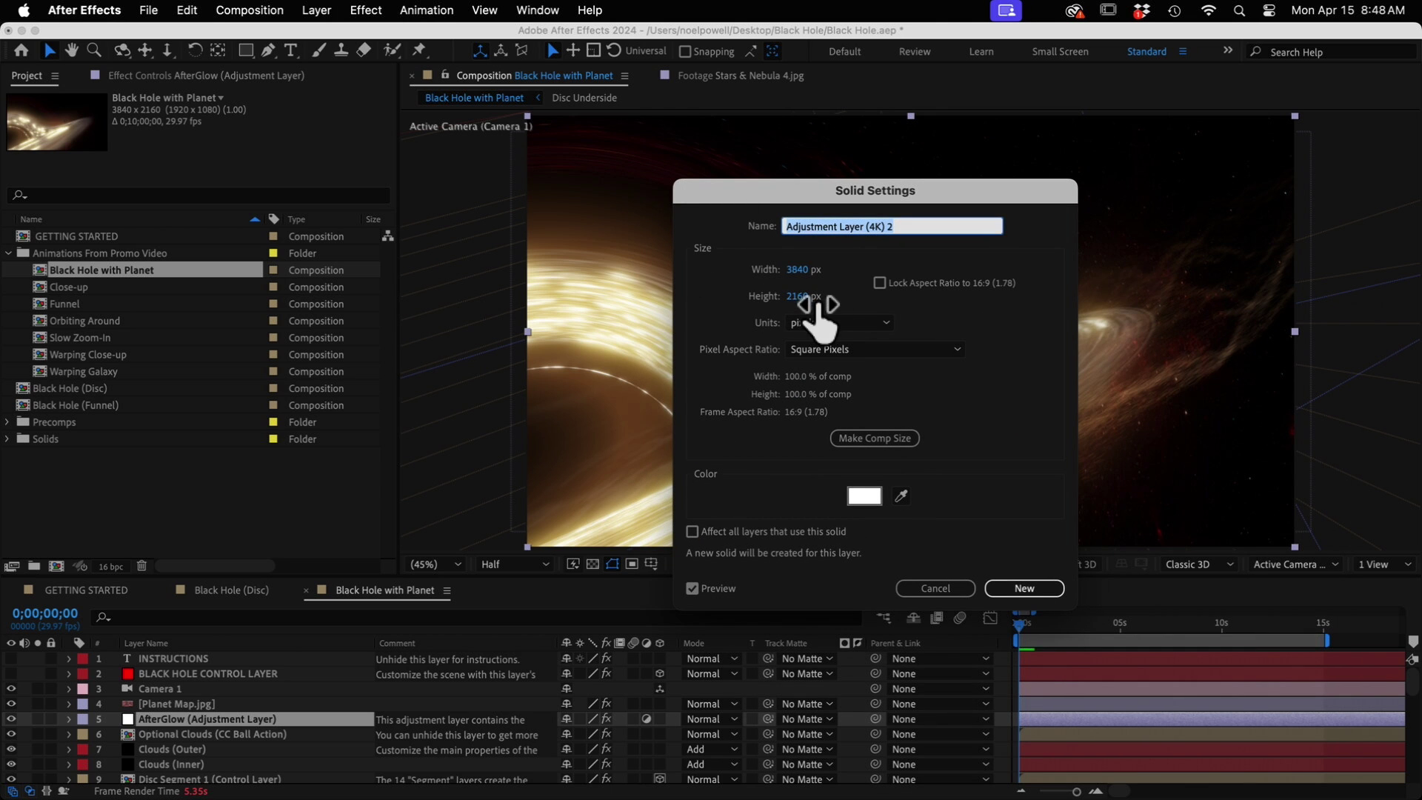
{"action": "left_click", "coordinate": [966, 586]}
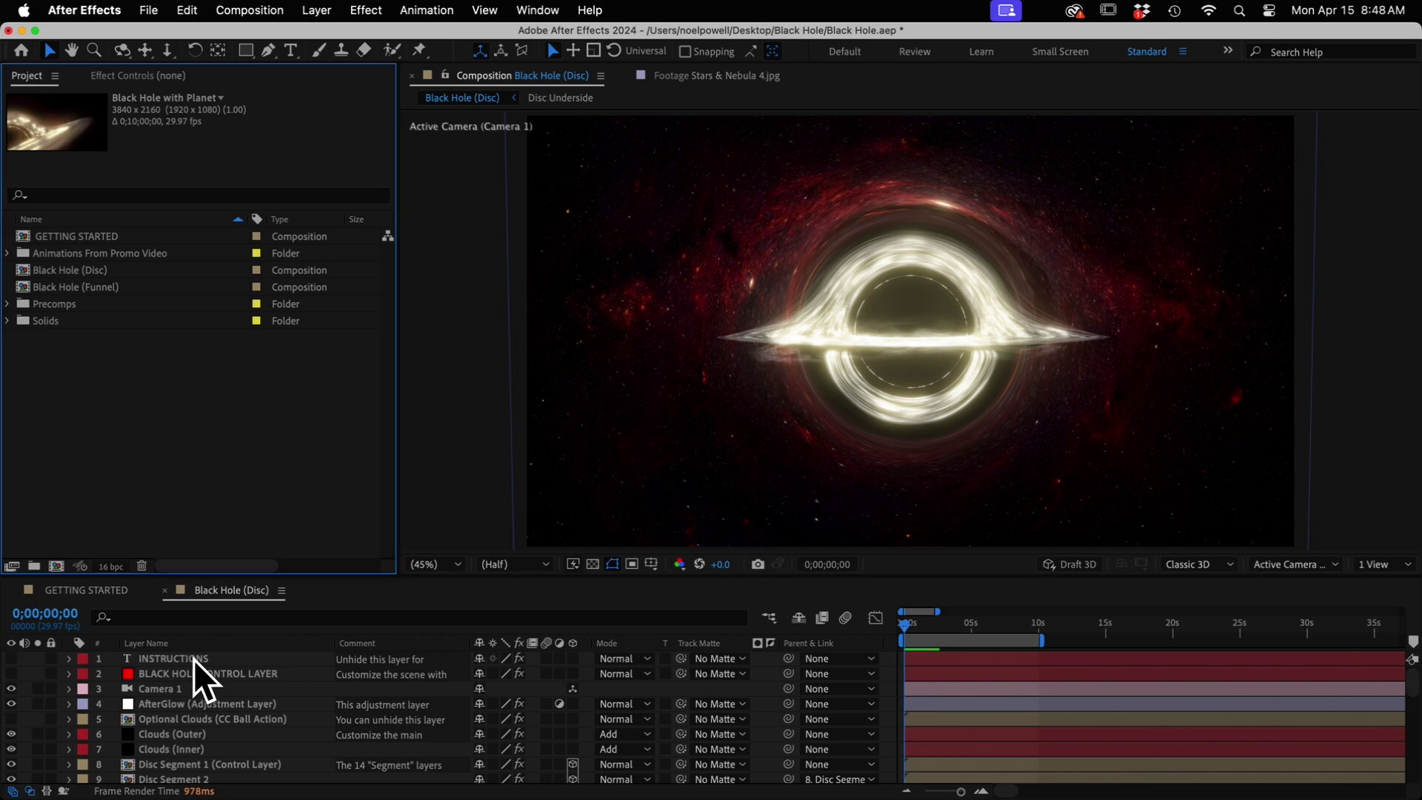
Briefly show the INSTRUCTIONS layer, widen the Comment column, and expand the control layer
{"action": "left_click", "coordinate": [188, 662]}
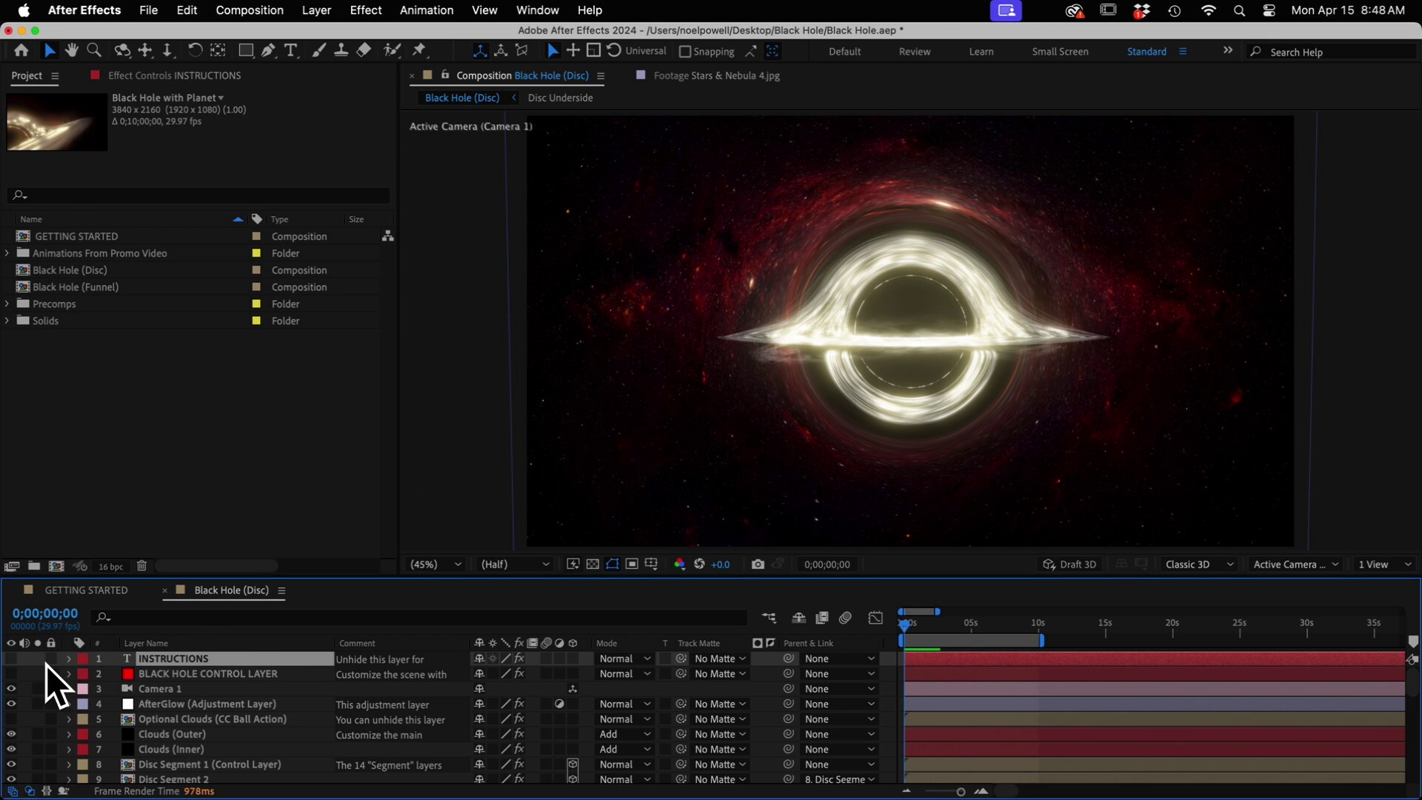
{"action": "left_click", "coordinate": [12, 659]}
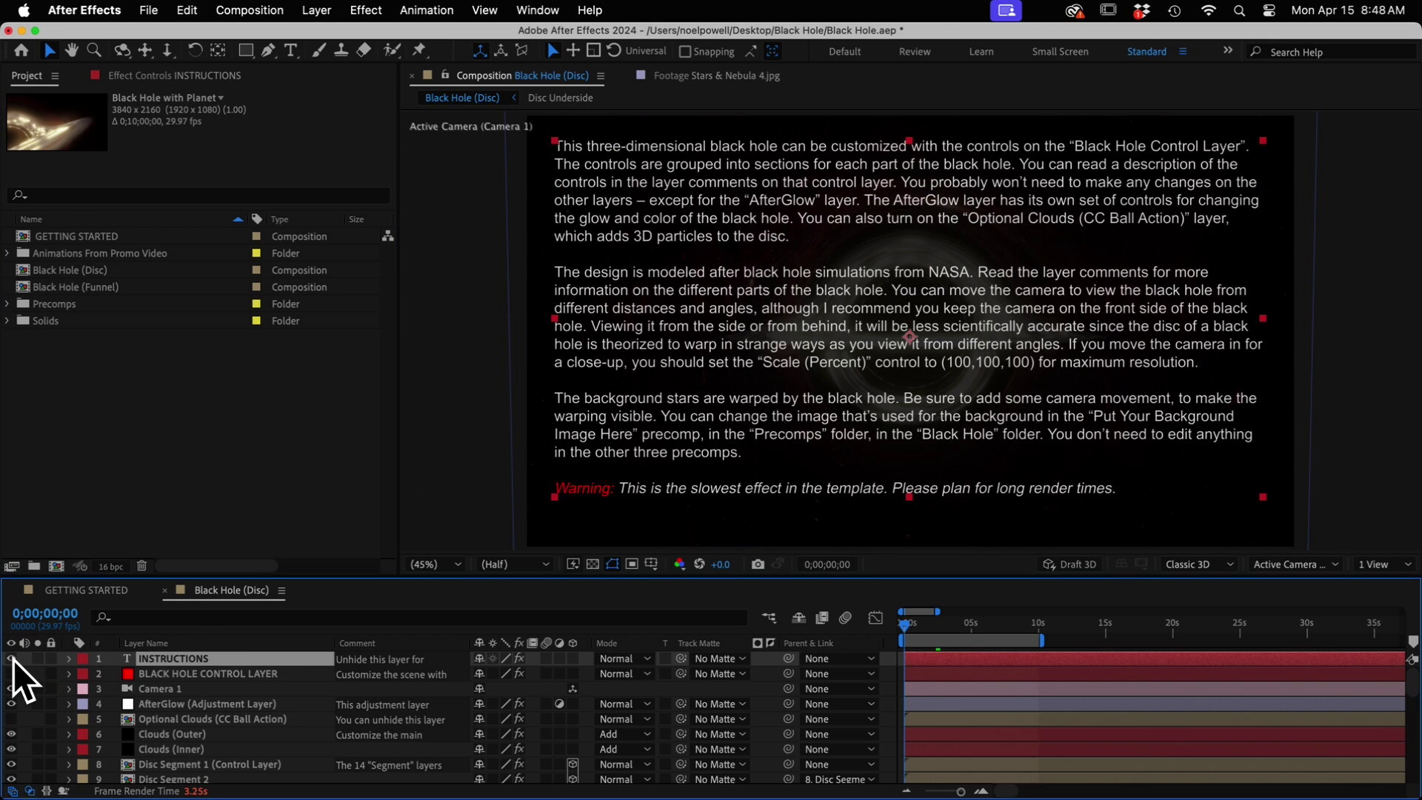
{"action": "left_click", "coordinate": [12, 659]}
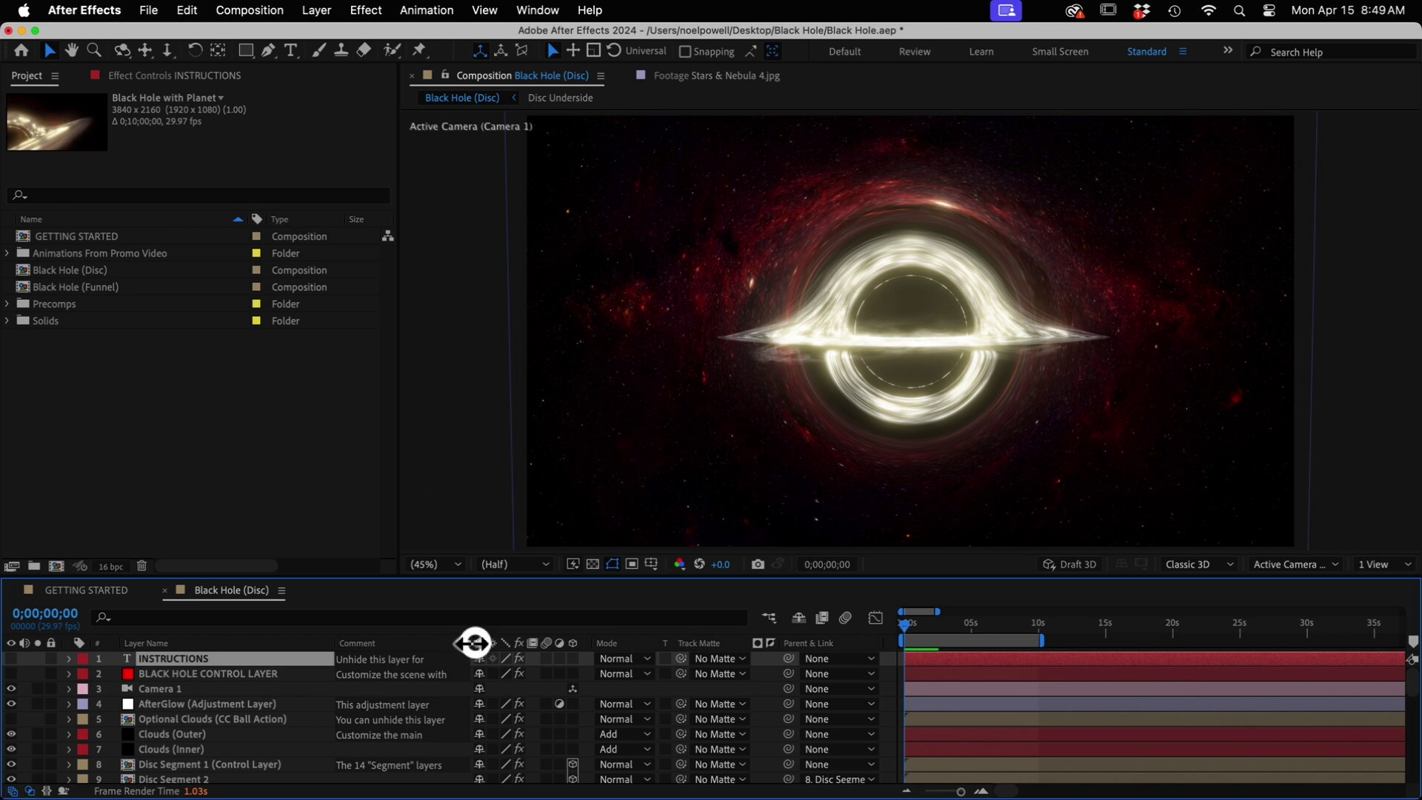
{"action": "left_click_drag", "start_coordinate": [477, 641], "coordinate": [805, 642]}
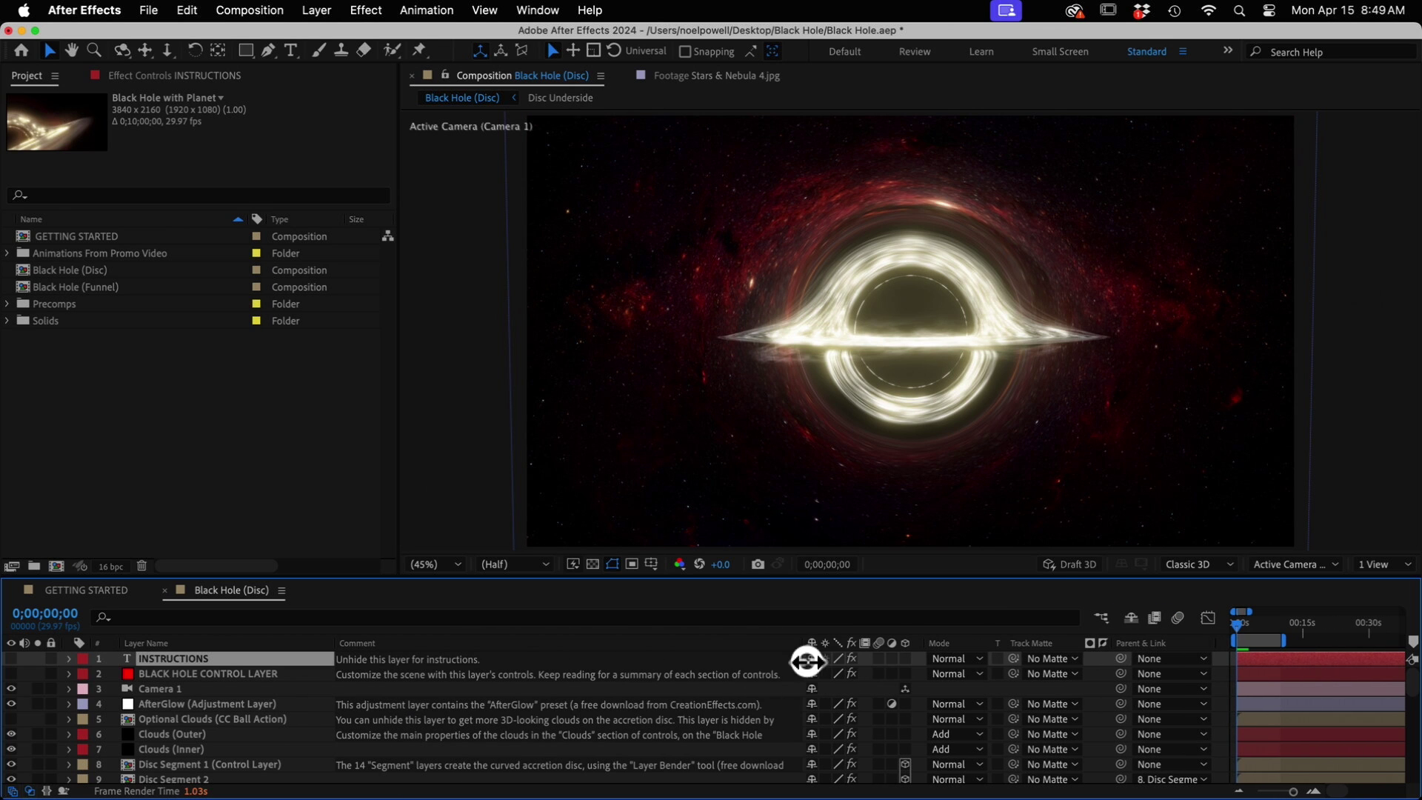
{"action": "left_click", "coordinate": [69, 674]}
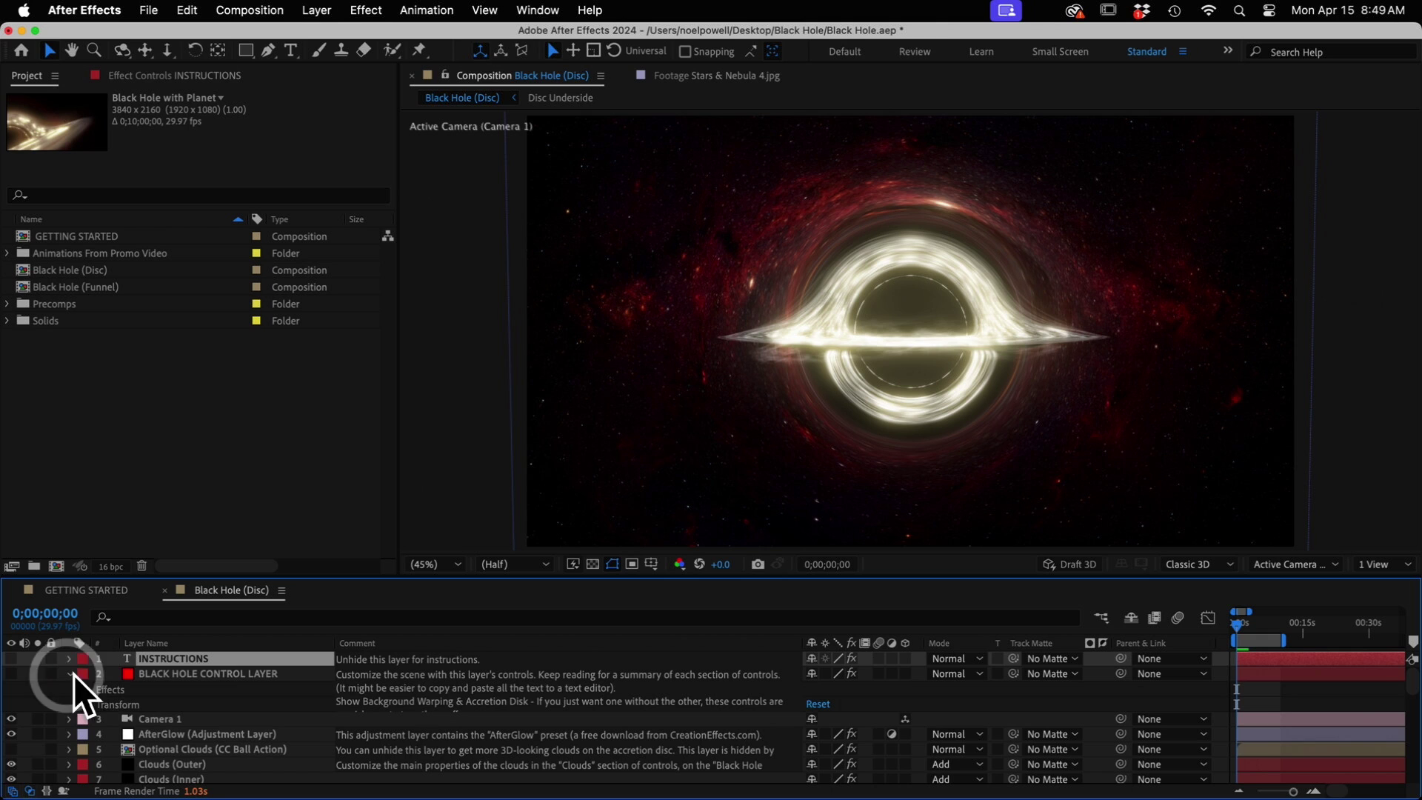
Show the control layer's Black Hole Controls and browse its Background Warping and Accretion Disc groups
{"action": "left_click", "coordinate": [226, 673]}
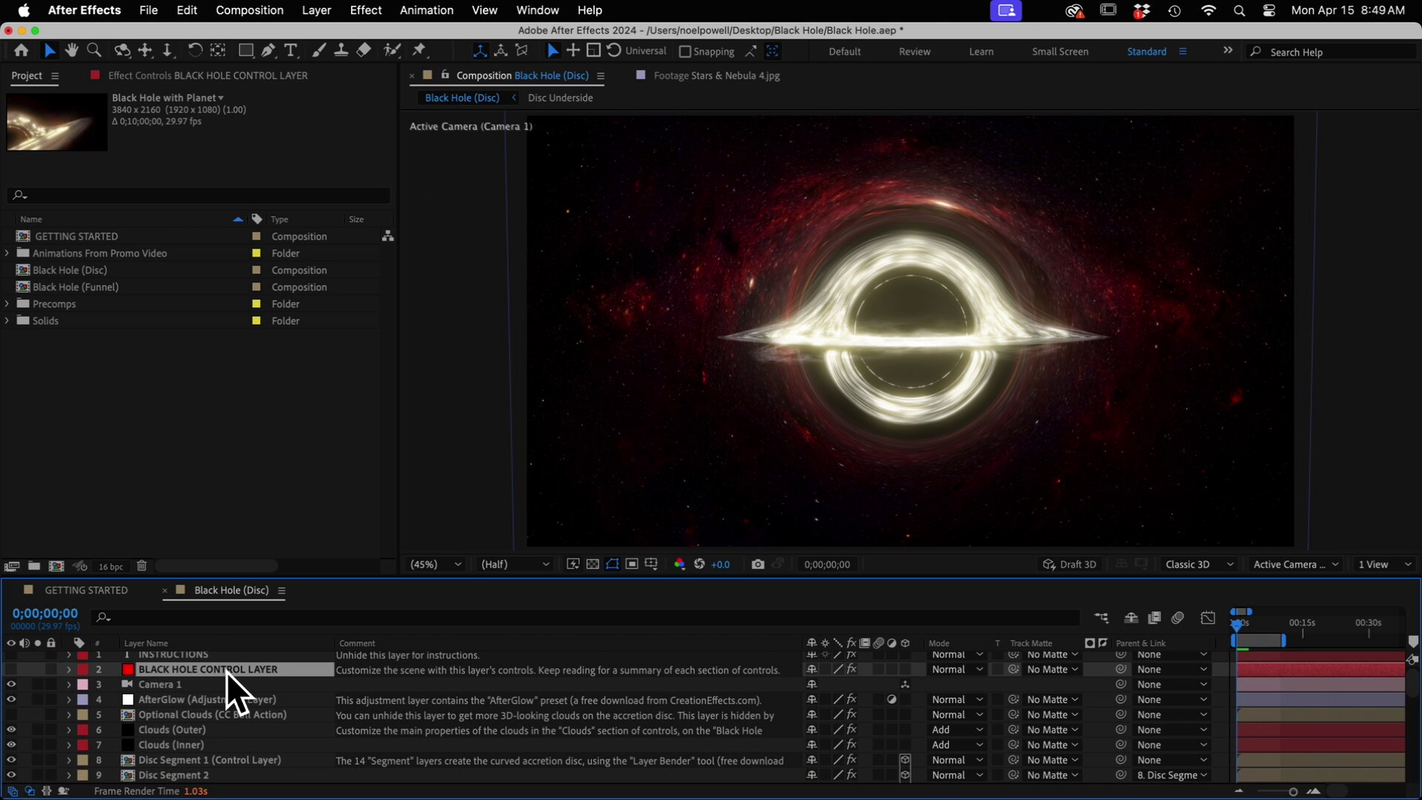
{"action": "left_click", "coordinate": [192, 672]}
{"action": "left_click", "coordinate": [126, 77]}
{"action": "scroll", "coordinate": [143, 122], "scroll_direction": "down", "scroll_amount": 3}
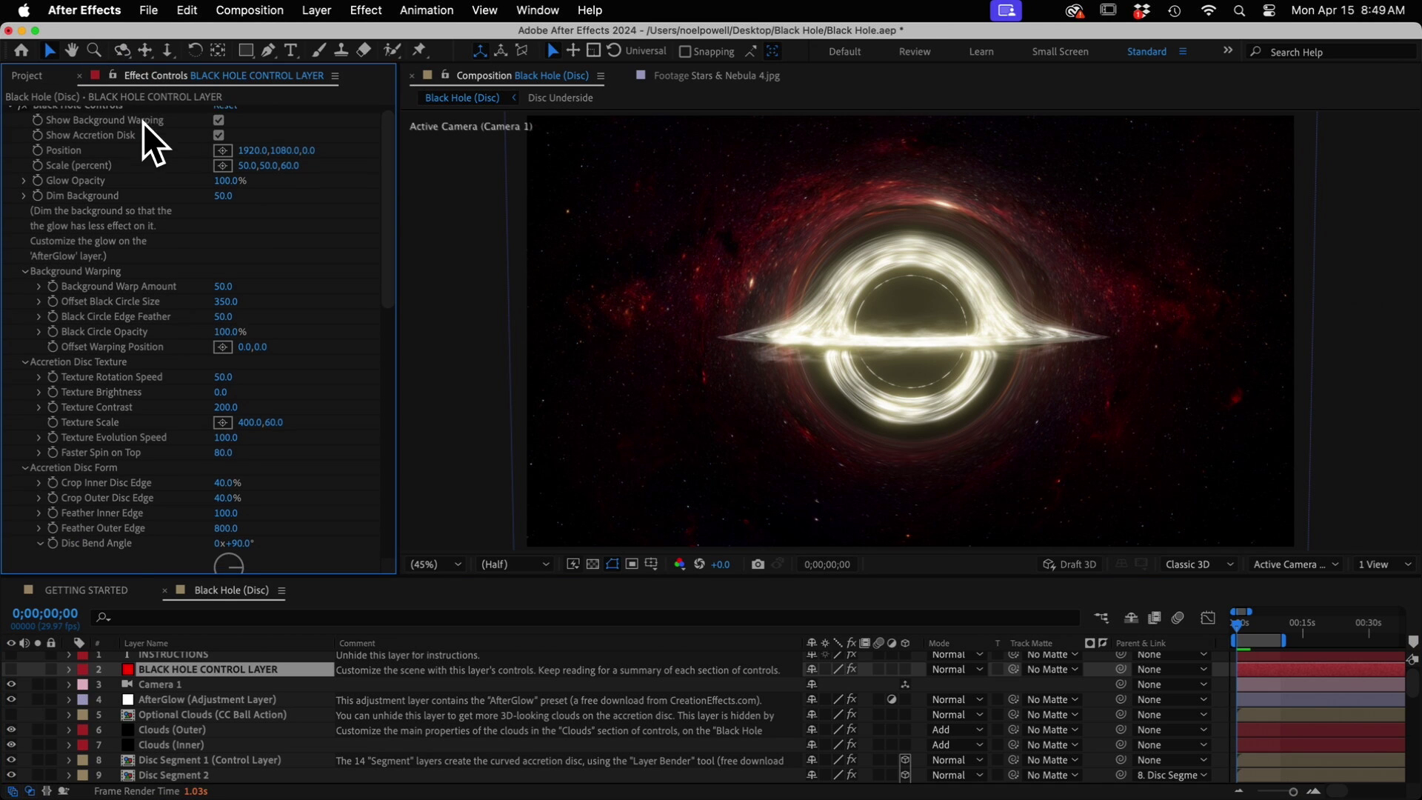
{"action": "scroll", "coordinate": [131, 545], "scroll_direction": "down", "scroll_amount": 5}
{"action": "scroll", "coordinate": [130, 544], "scroll_direction": "down", "scroll_amount": 5}
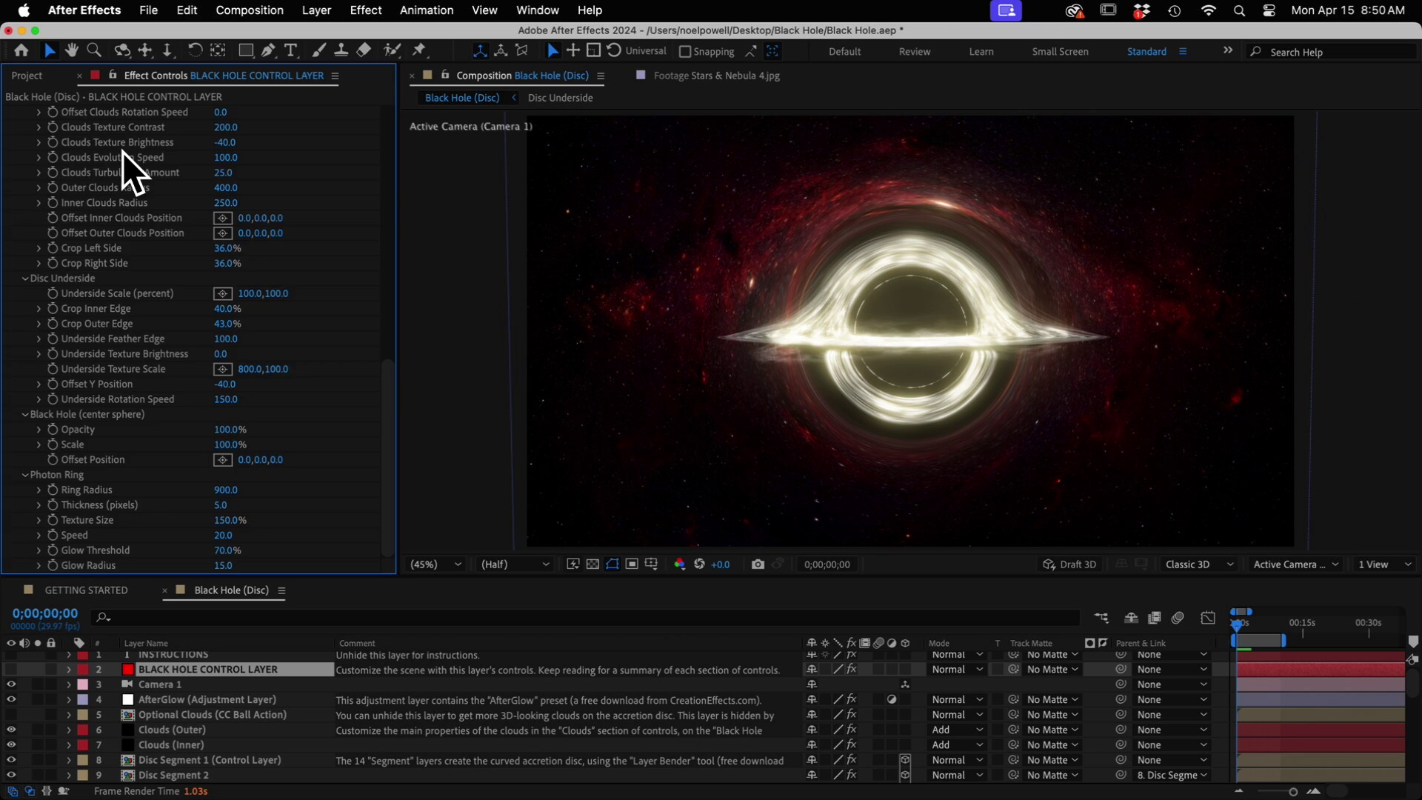
{"action": "scroll", "coordinate": [123, 152], "scroll_direction": "up", "scroll_amount": 15}
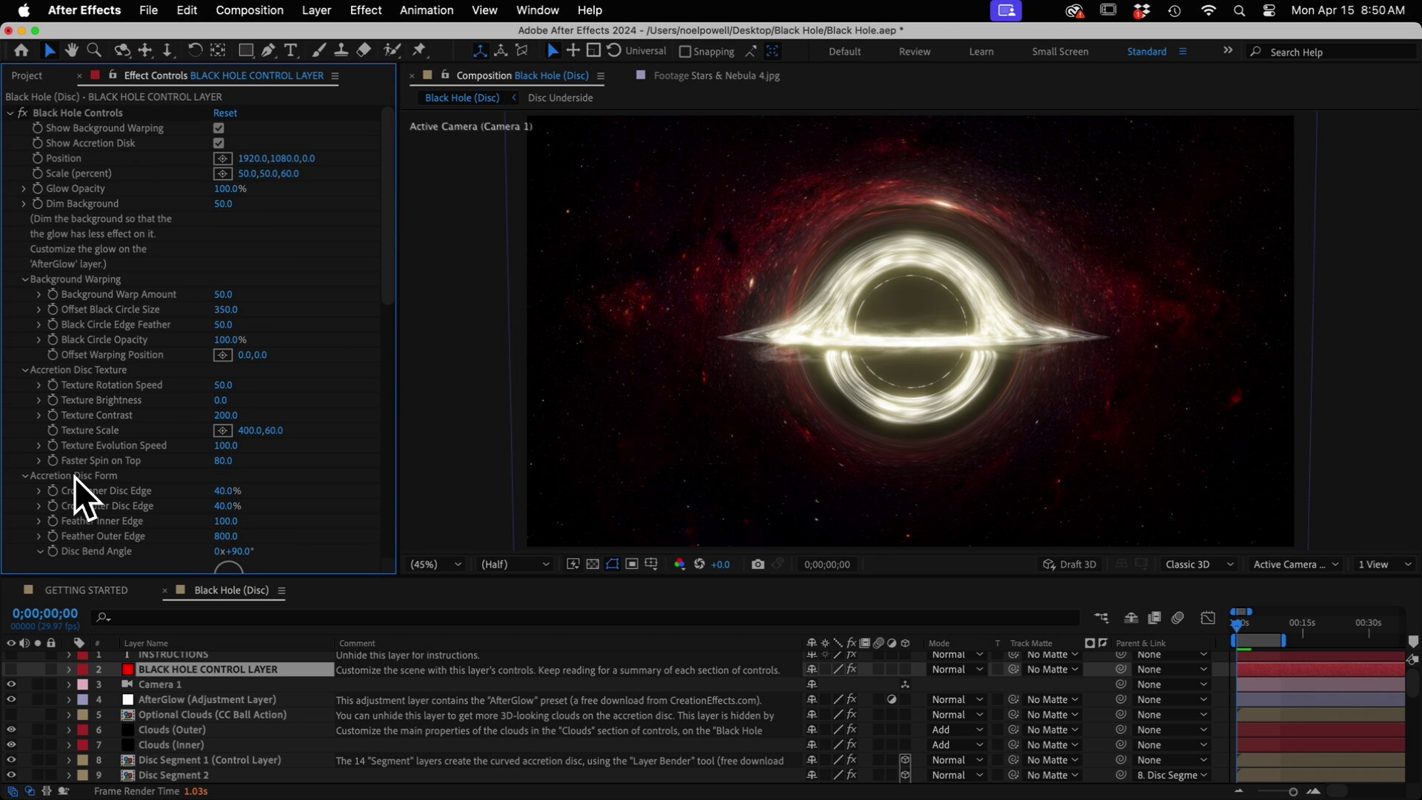
{"action": "scroll", "coordinate": [95, 503], "scroll_direction": "down", "scroll_amount": 3}
{"action": "scroll", "coordinate": [141, 468], "scroll_direction": "up", "scroll_amount": 3}
{"action": "scroll", "coordinate": [260, 712], "scroll_direction": "down", "scroll_amount": 5}
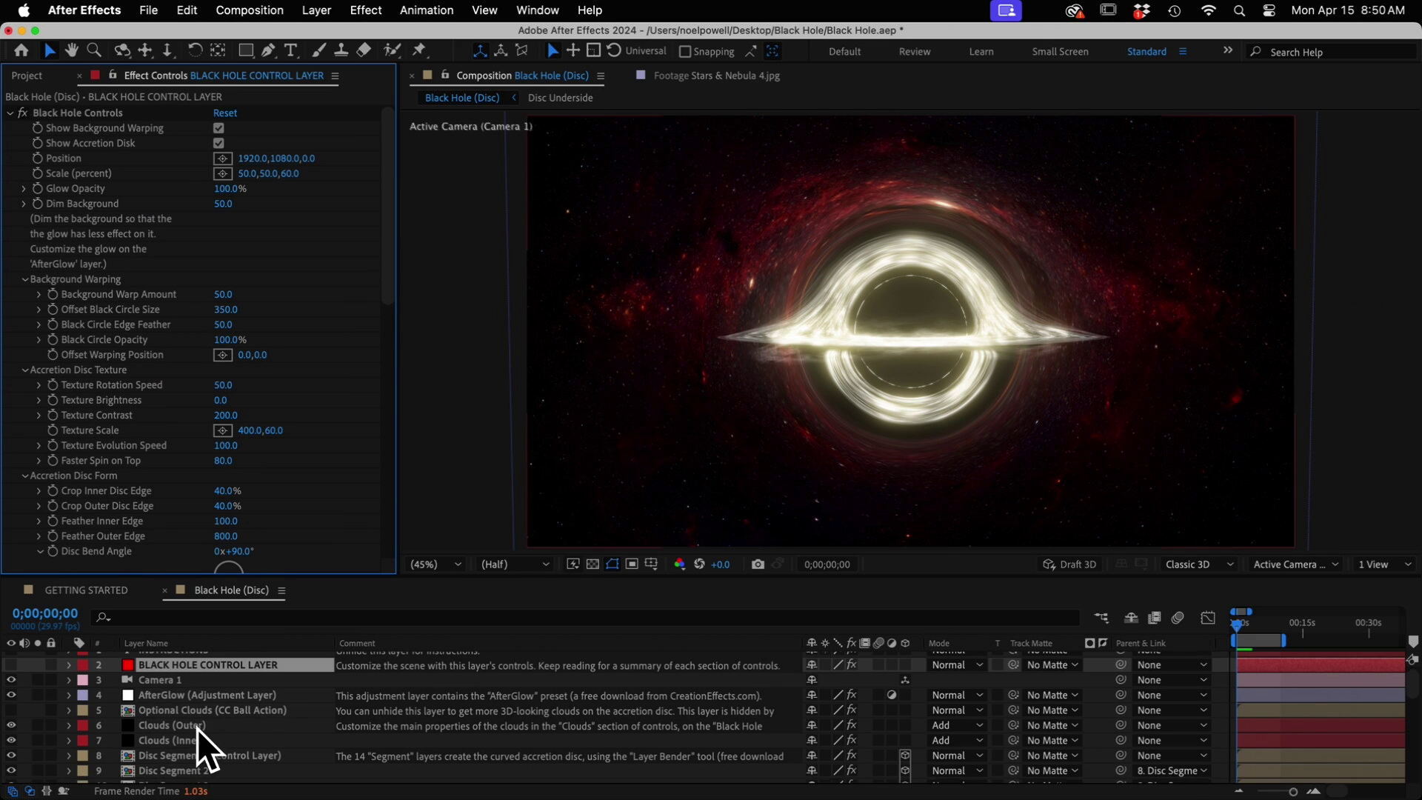
{"action": "scroll", "coordinate": [197, 729], "scroll_direction": "up", "scroll_amount": 5}
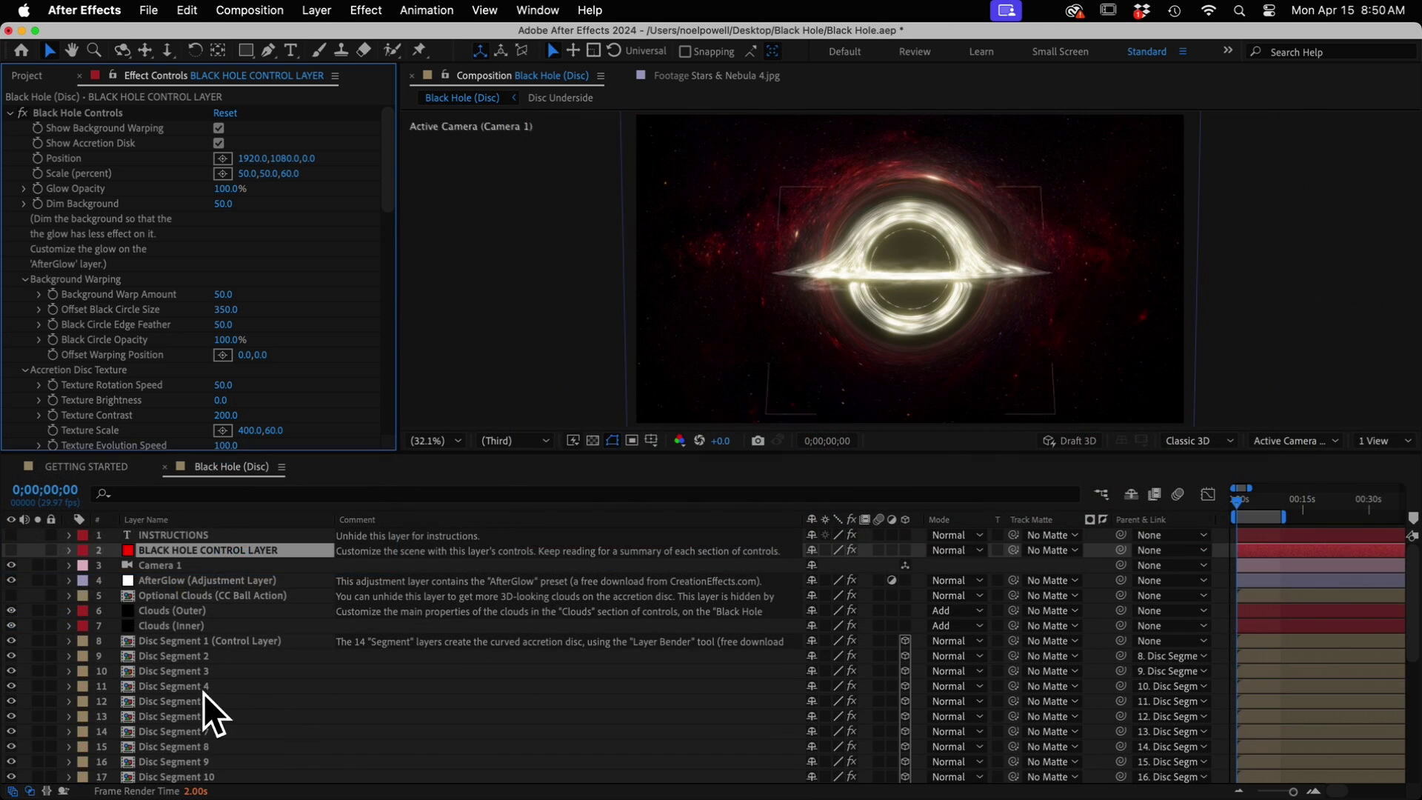
{"action": "scroll", "coordinate": [201, 712], "scroll_direction": "down", "scroll_amount": 8}
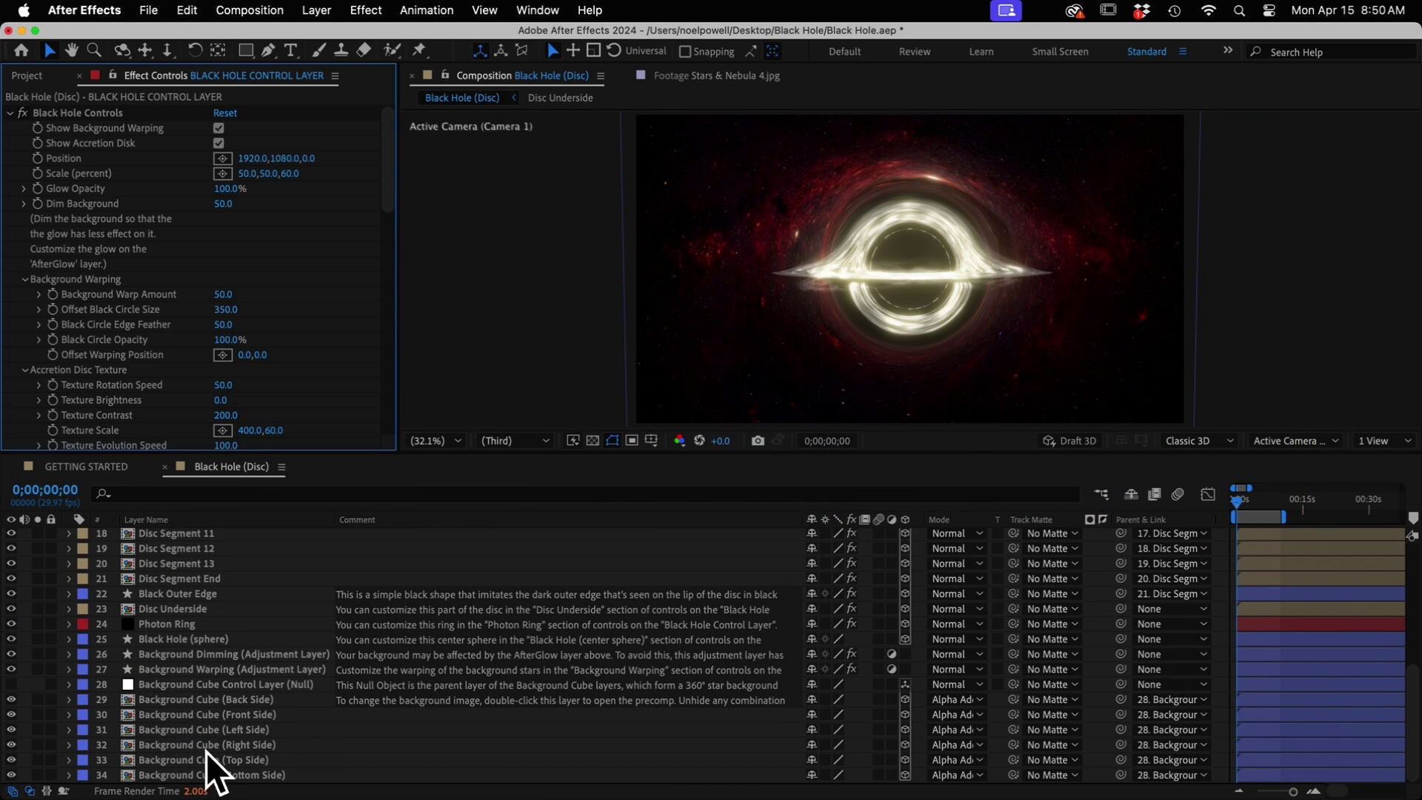
Select the Background Cube Control Layer, then pick the Background Cube (Back Side) layer
{"action": "left_click", "coordinate": [210, 684]}
{"action": "left_click", "coordinate": [209, 775], "text": "shift"}
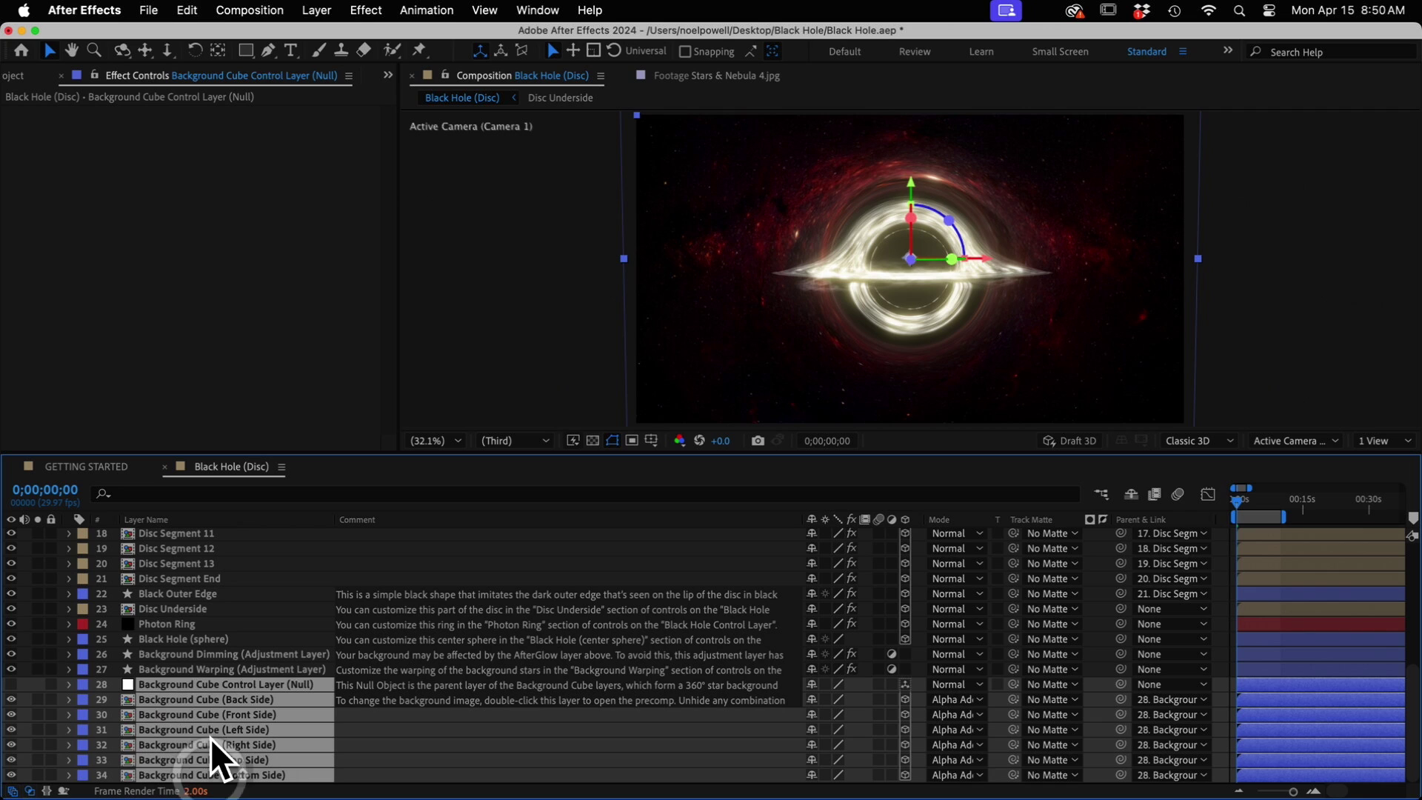
{"action": "left_click", "coordinate": [206, 686]}
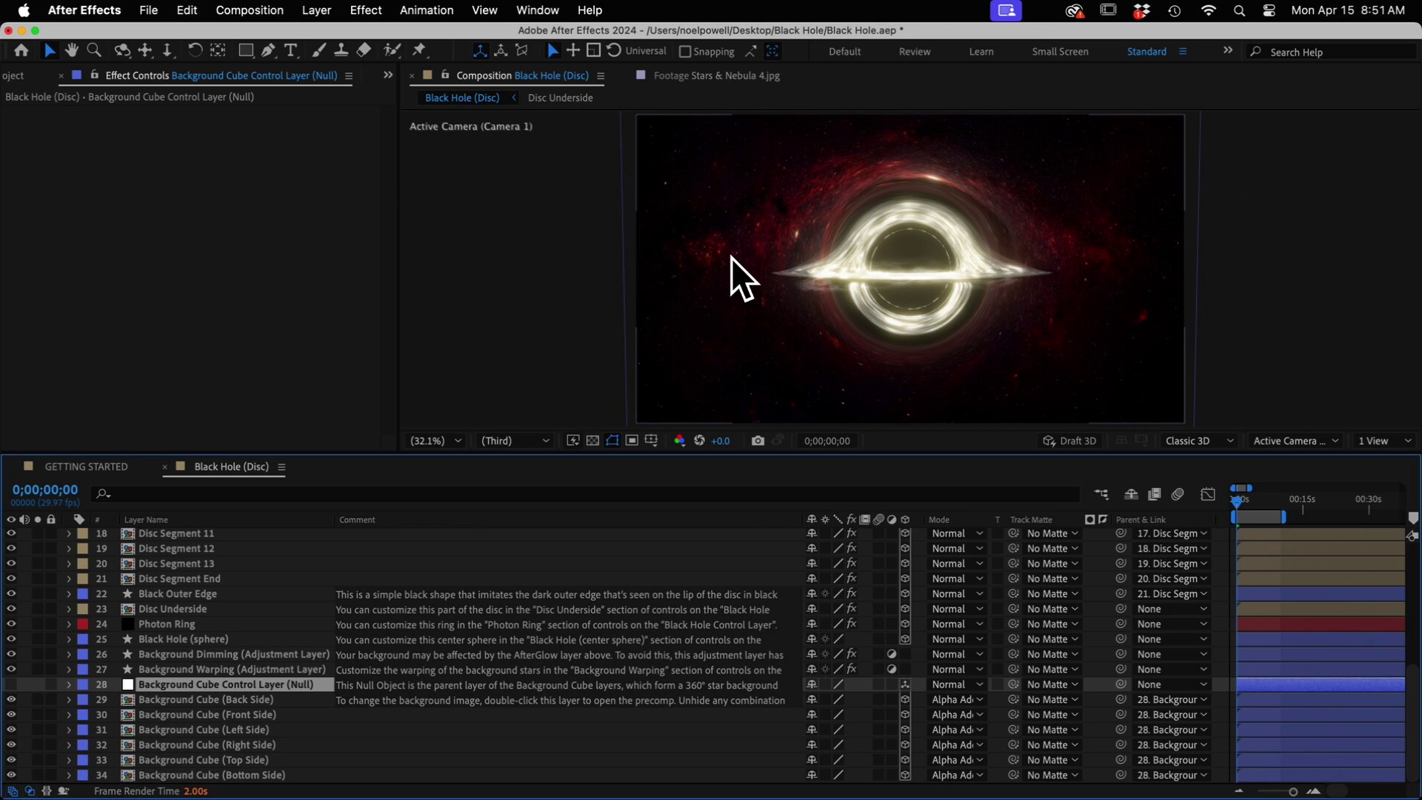
{"action": "left_click", "coordinate": [205, 701]}
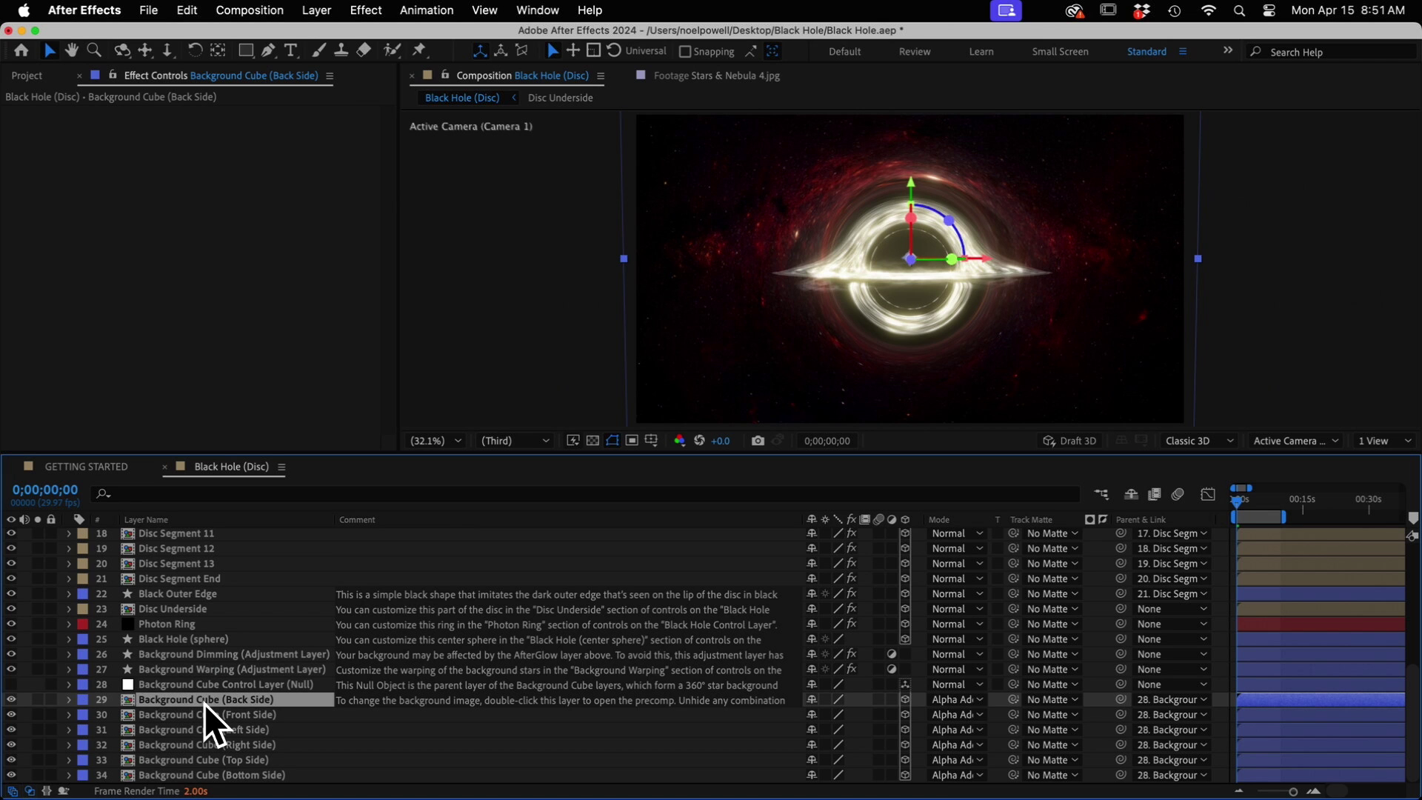
In the background image precomp, hide Stars & Nebula 1.jpg and show Stars Twinkling.jpg
{"action": "double_click", "coordinate": [205, 700]}
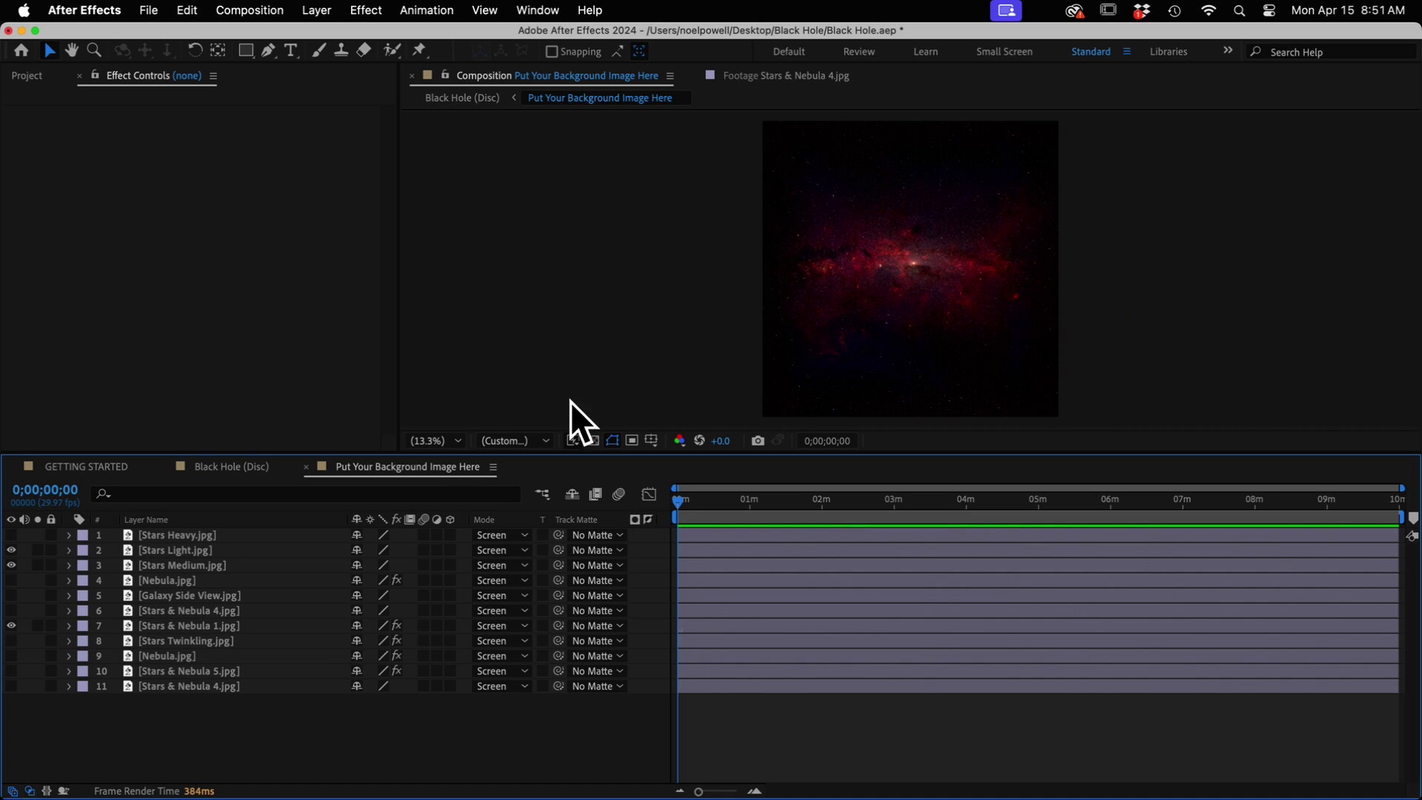
{"action": "left_click", "coordinate": [11, 626]}
{"action": "left_click", "coordinate": [11, 641]}
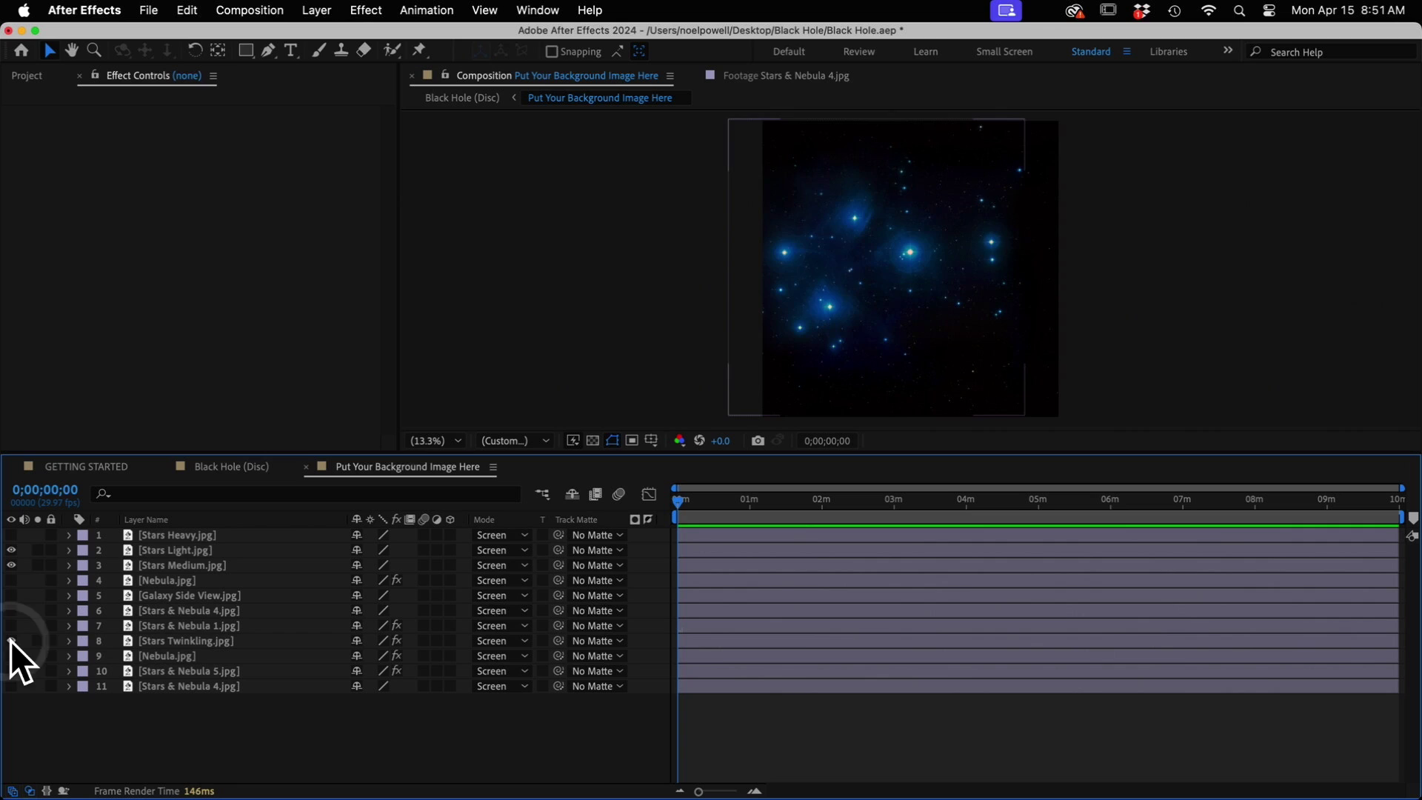
{"action": "left_click", "coordinate": [306, 467]}
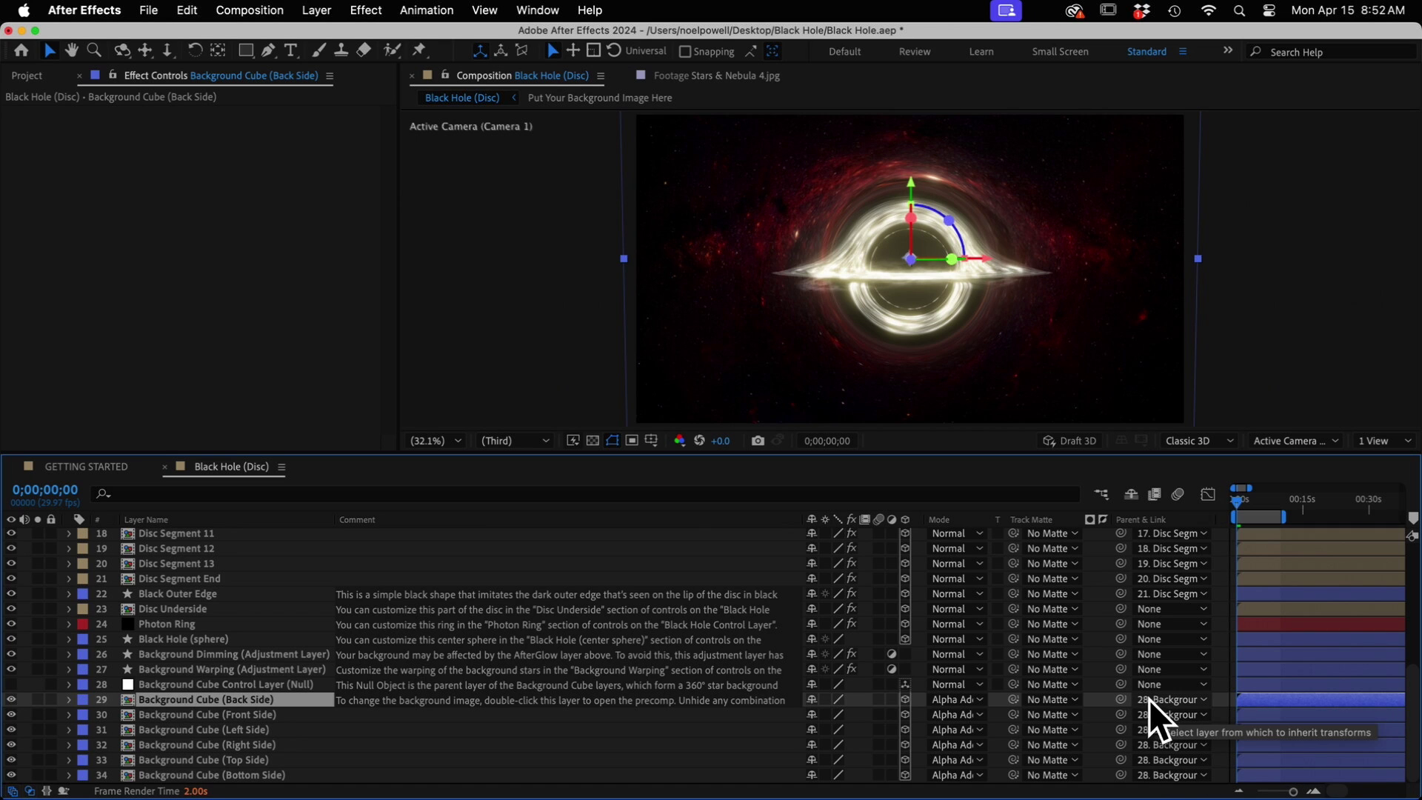
{"action": "left_click", "coordinate": [303, 685]}
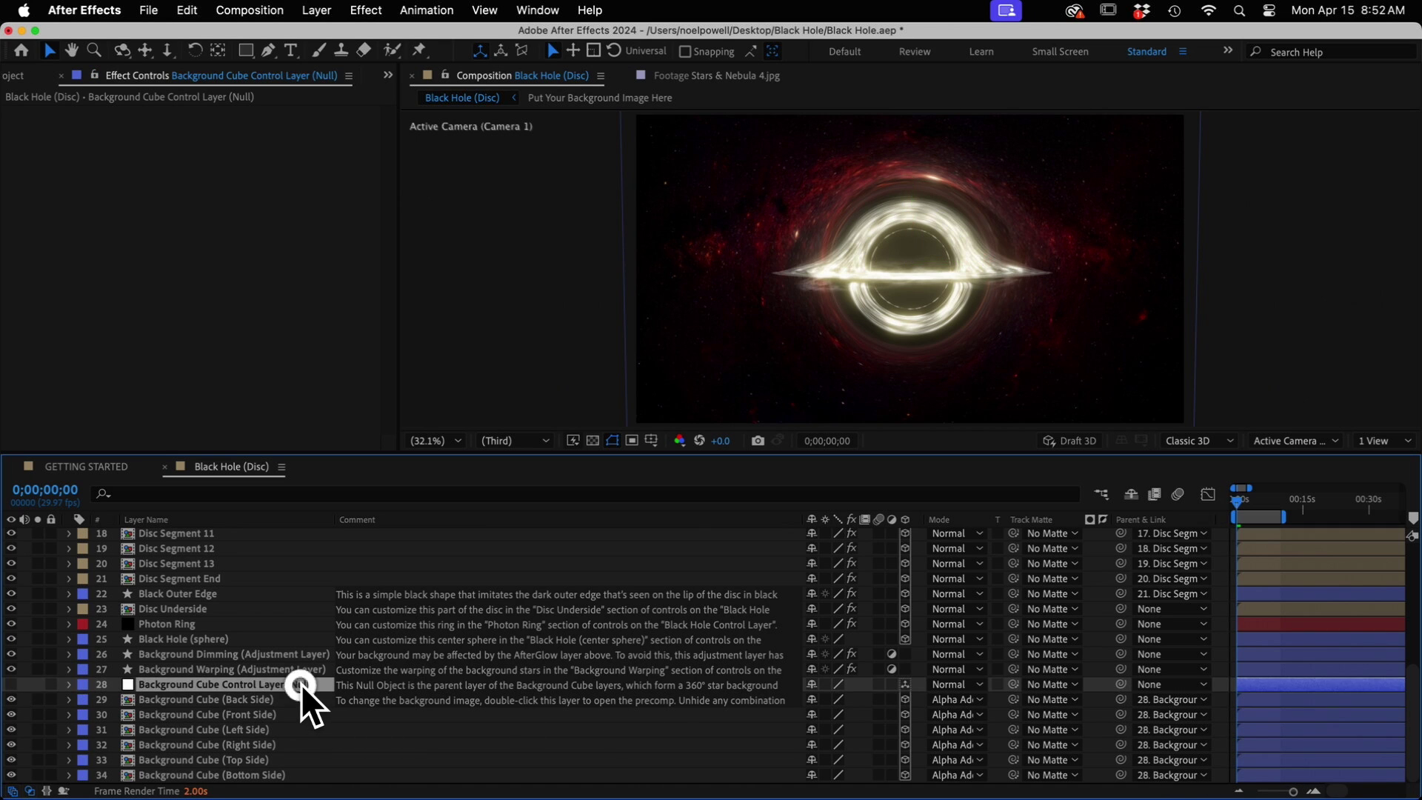
{"action": "key", "text": "r"}
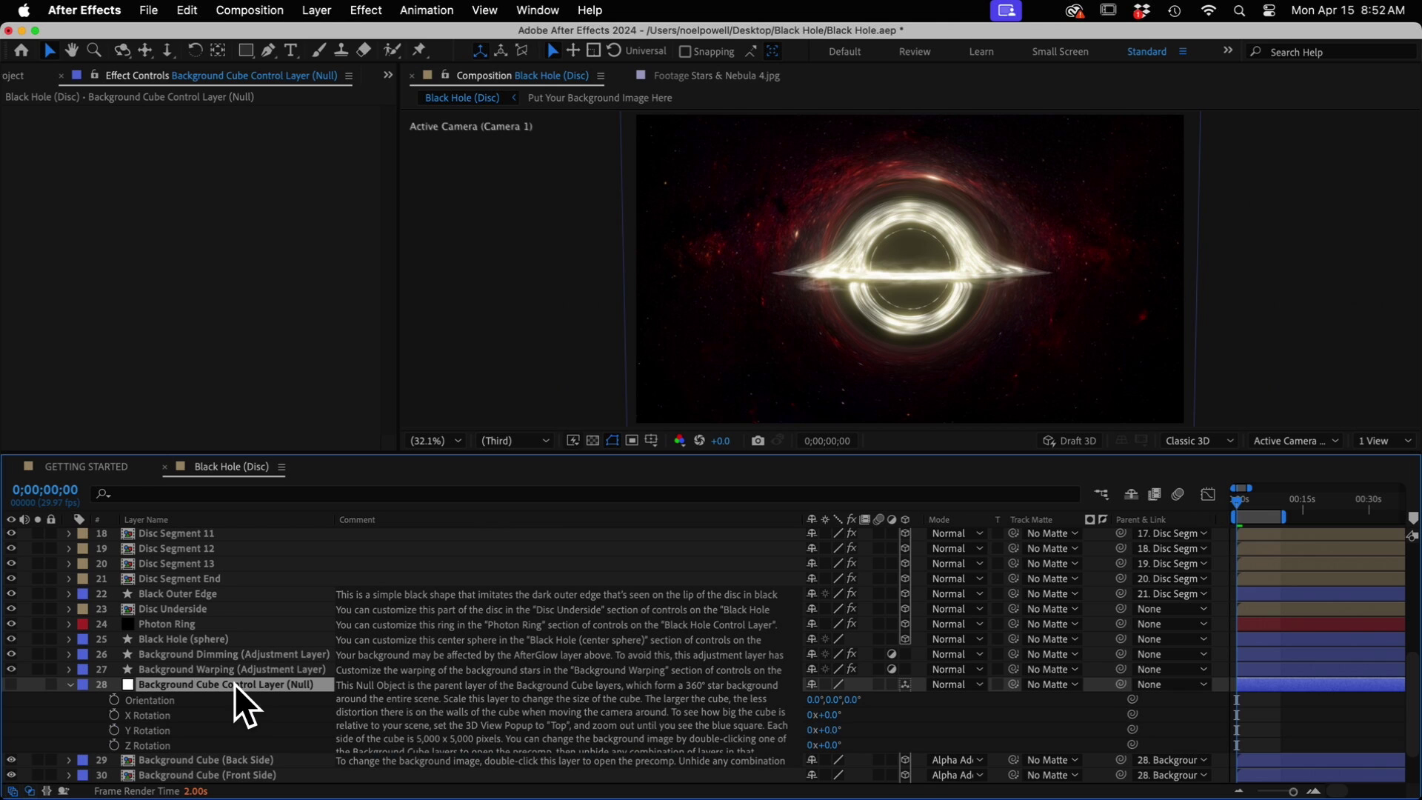
{"action": "left_click_drag", "start_coordinate": [820, 714], "coordinate": [818, 714]}
{"action": "left_click", "coordinate": [70, 684]}
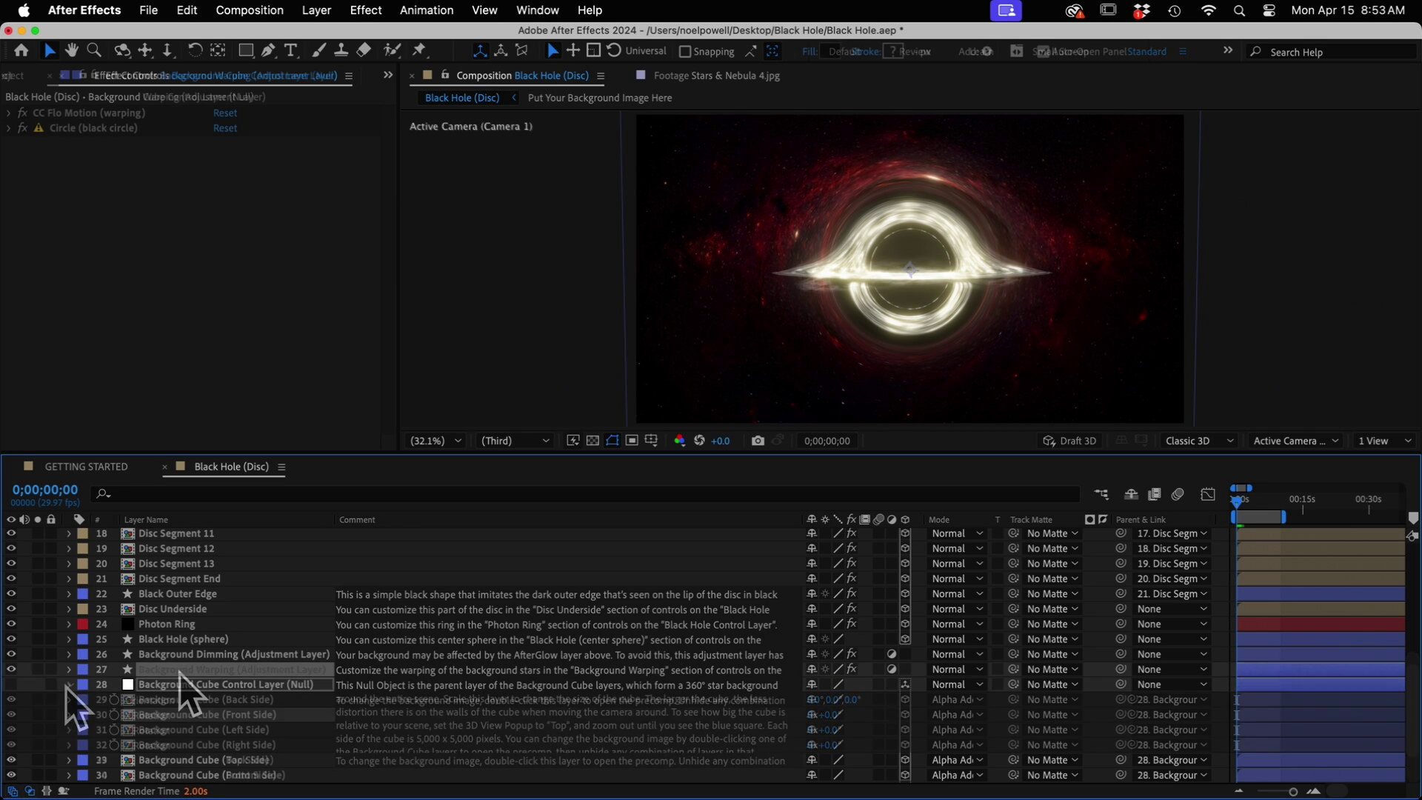
{"action": "left_click", "coordinate": [172, 656]}
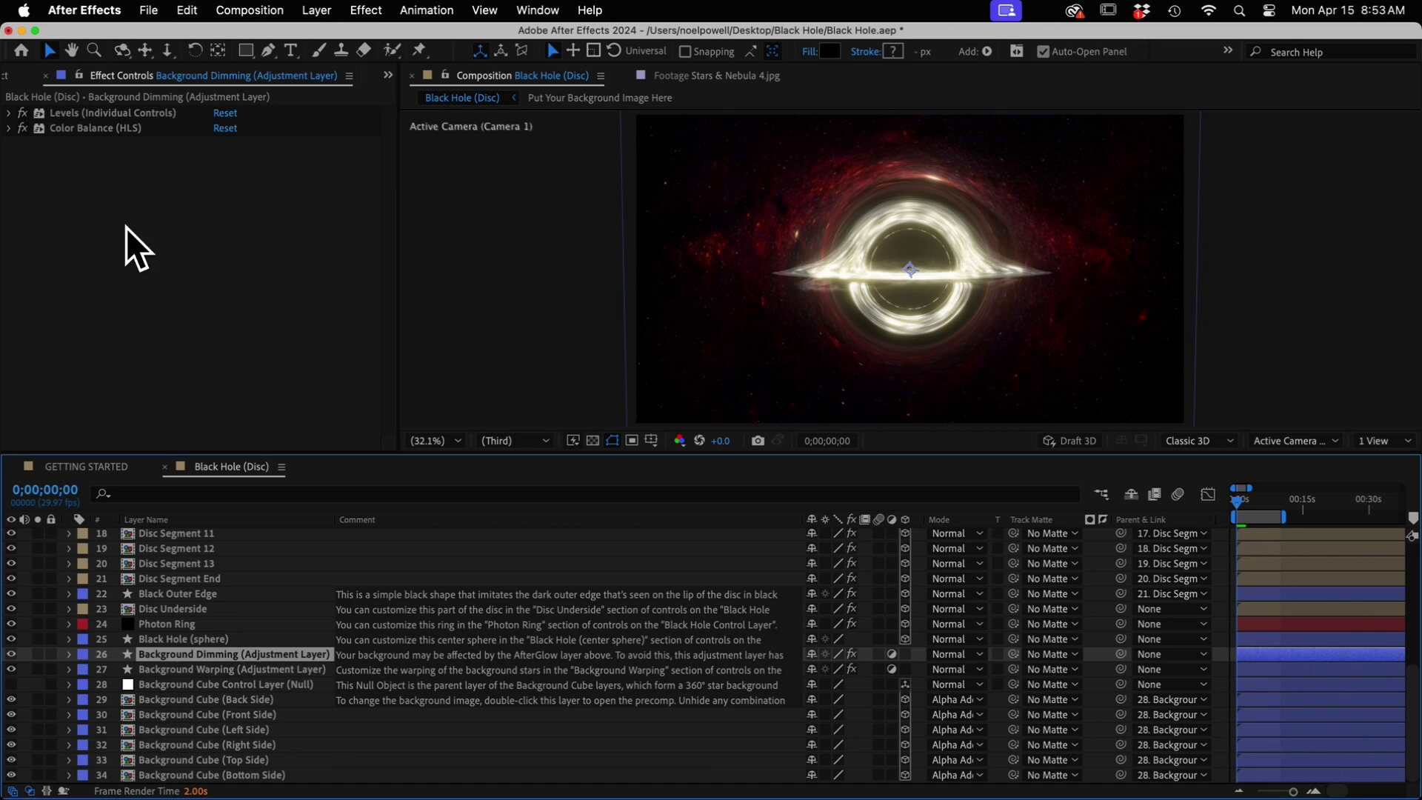
{"action": "left_click", "coordinate": [173, 642]}
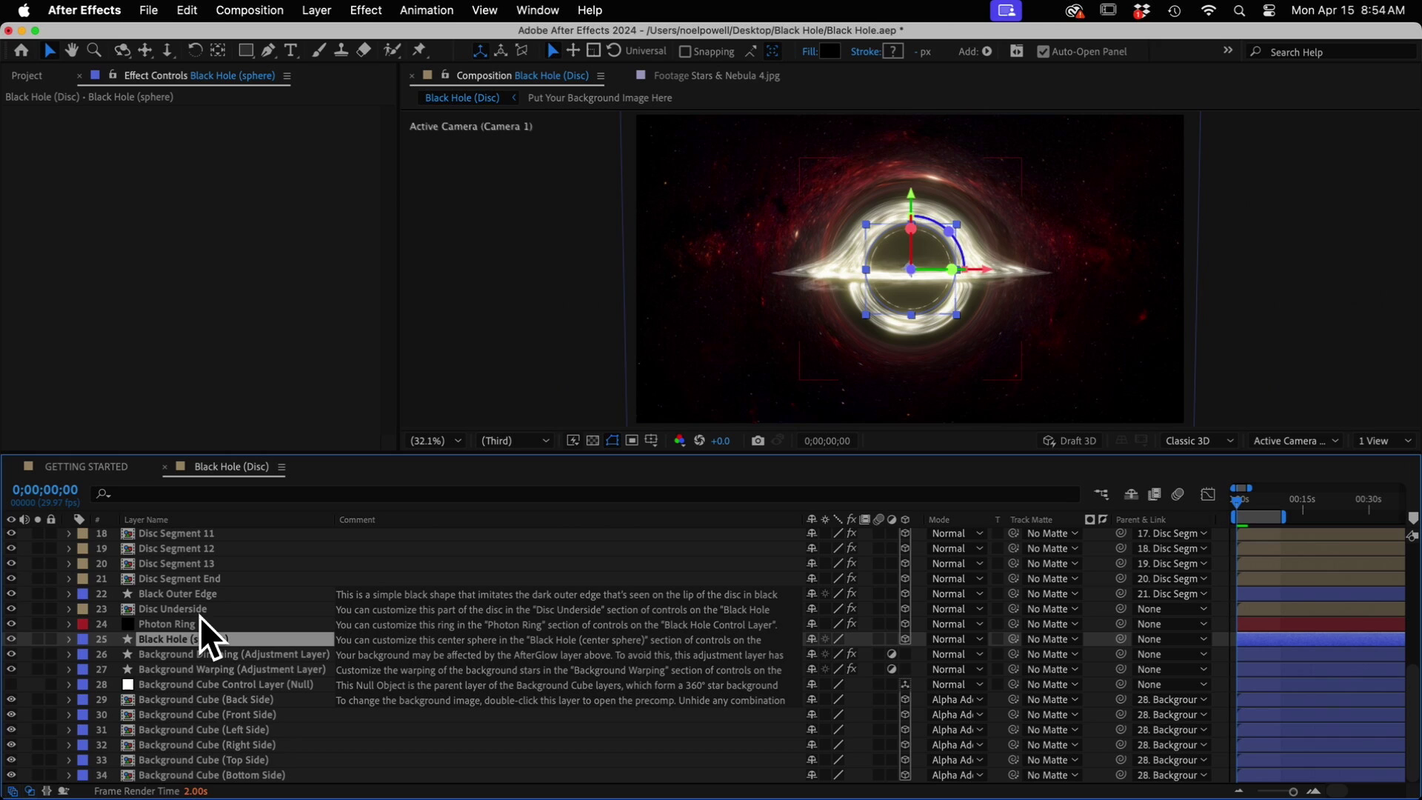
{"action": "left_click", "coordinate": [182, 626]}
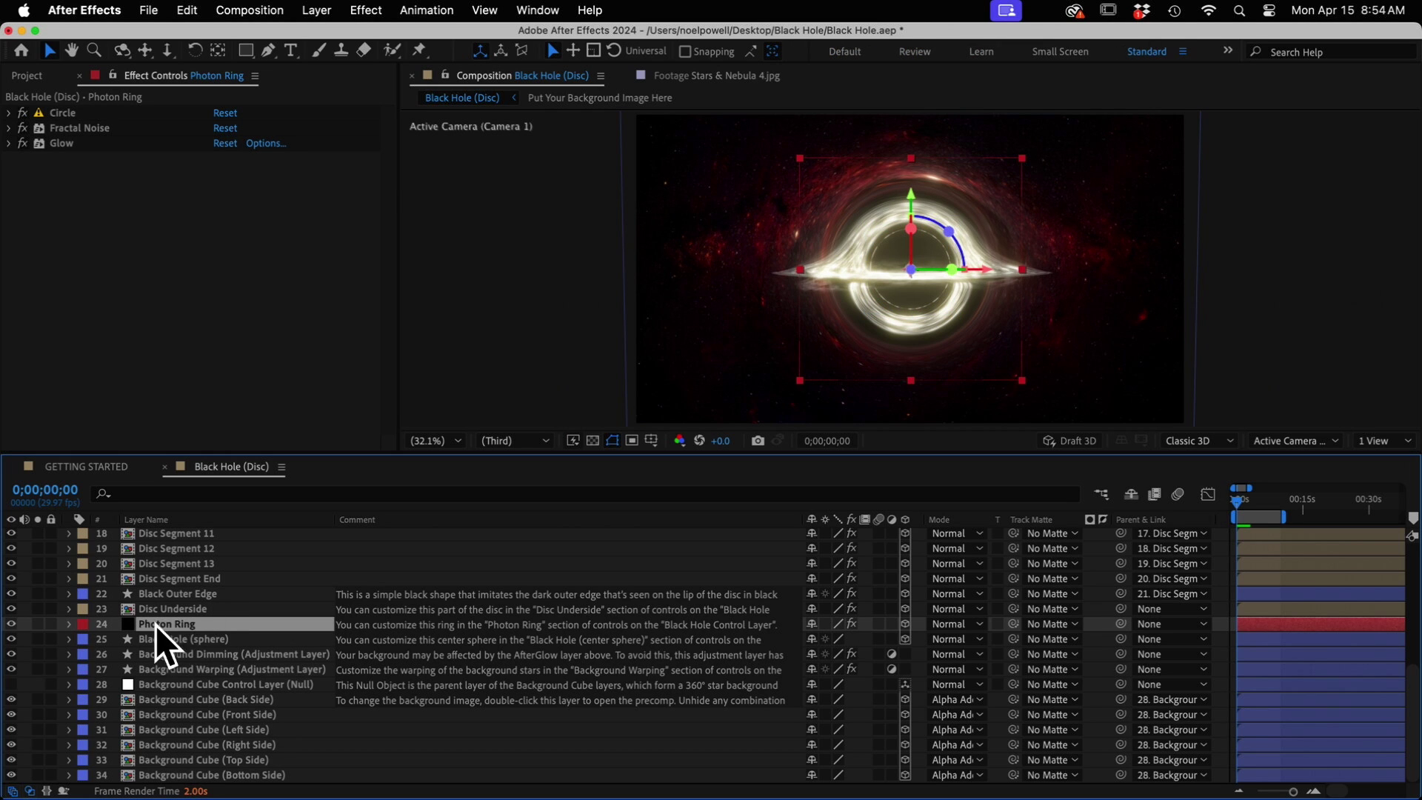
{"action": "left_click", "coordinate": [42, 623]}
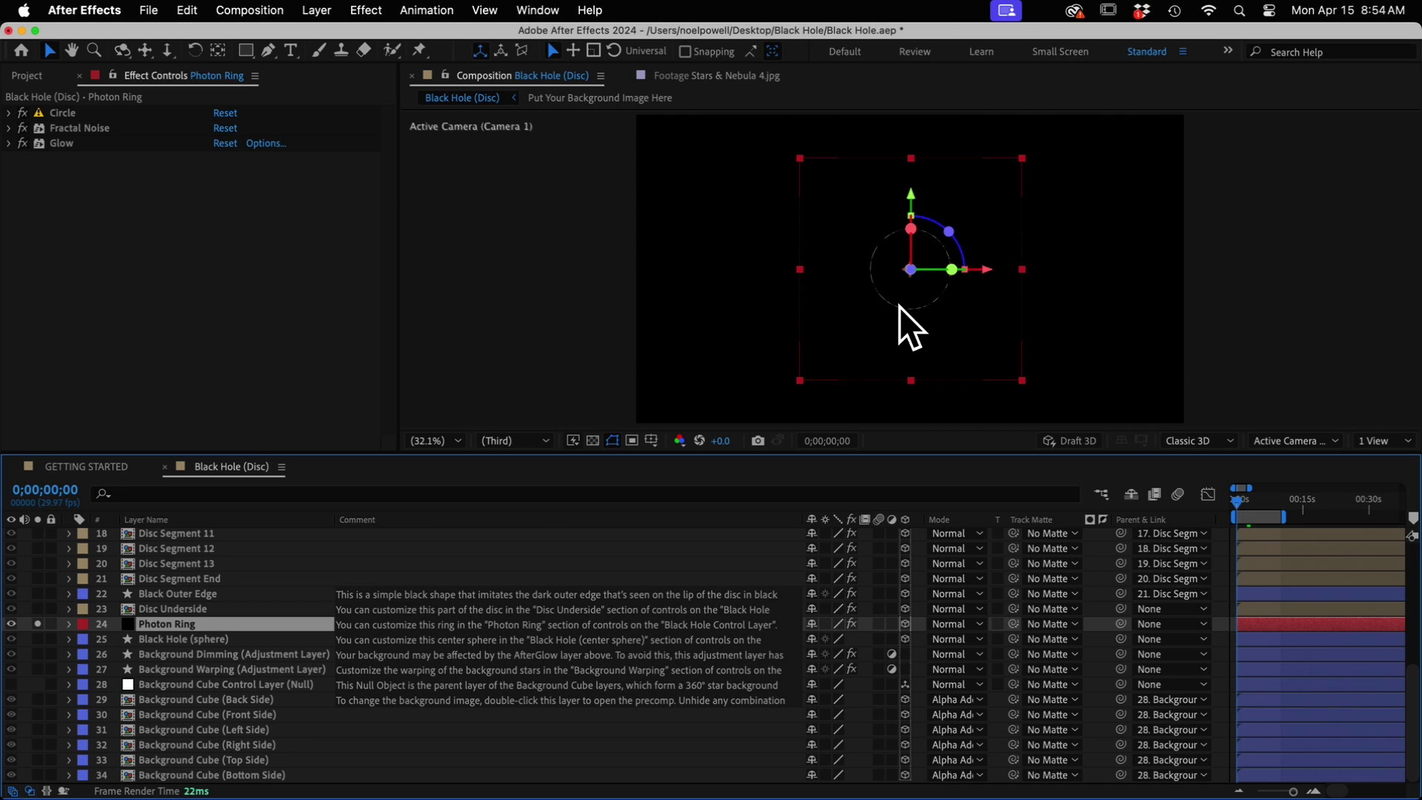
{"action": "left_click", "coordinate": [38, 625]}
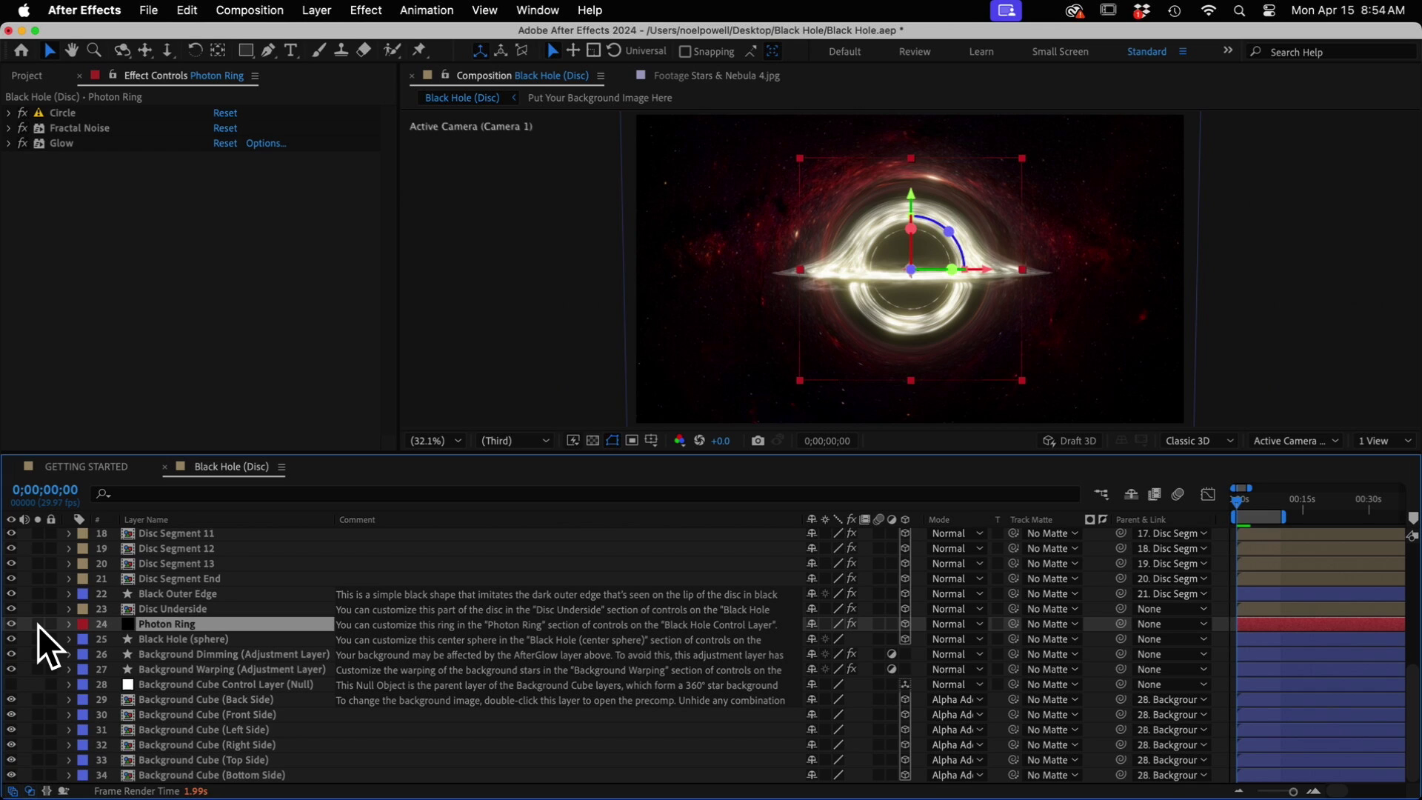
Solo the Disc Underside layer and preview its precomp's animated texture
{"action": "left_click", "coordinate": [179, 608]}
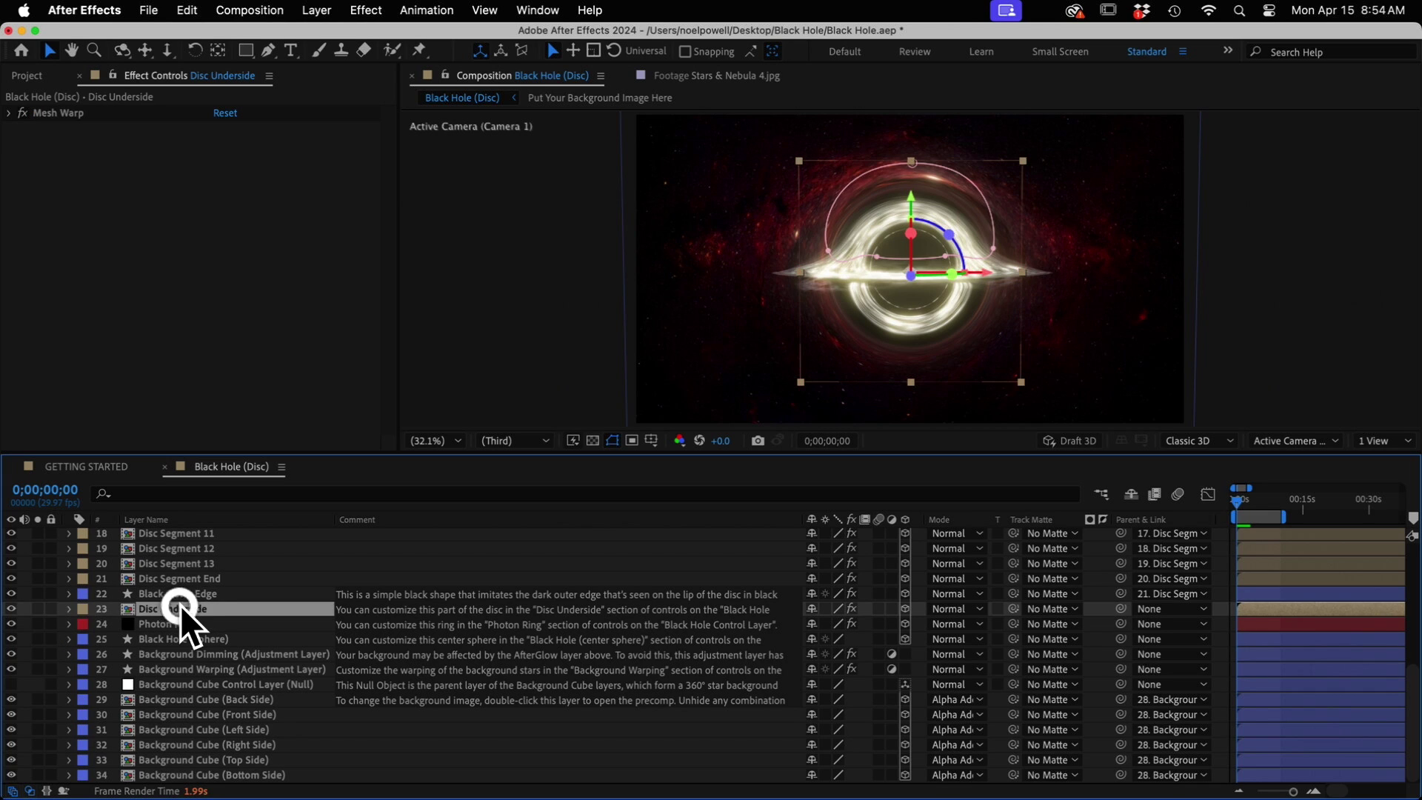
{"action": "left_click", "coordinate": [37, 608]}
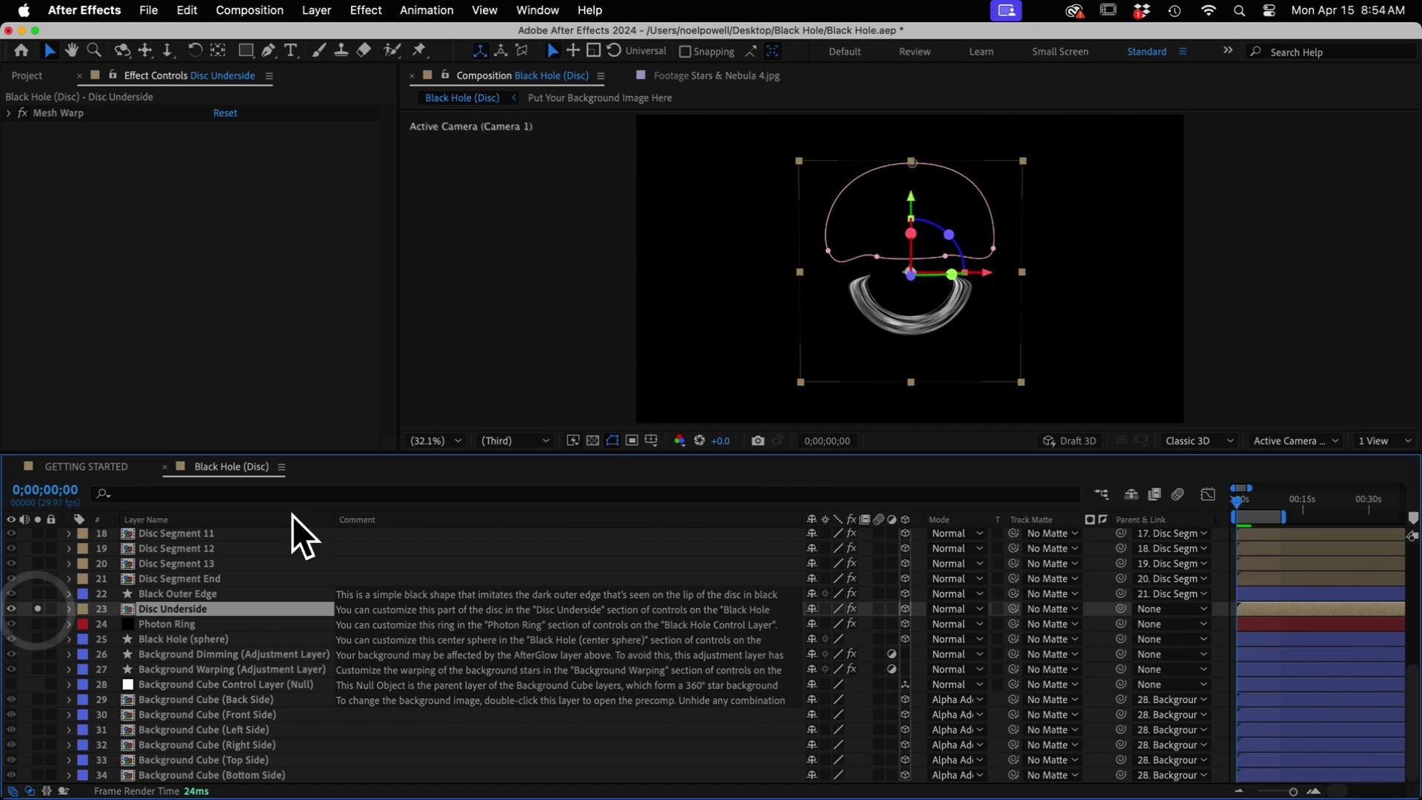
{"action": "mouse_move", "coordinate": [862, 501]}
{"action": "left_mouse_down"}
{"action": "mouse_move", "coordinate": [913, 503]}
{"action": "mouse_move", "coordinate": [847, 503]}
{"action": "left_mouse_up"}
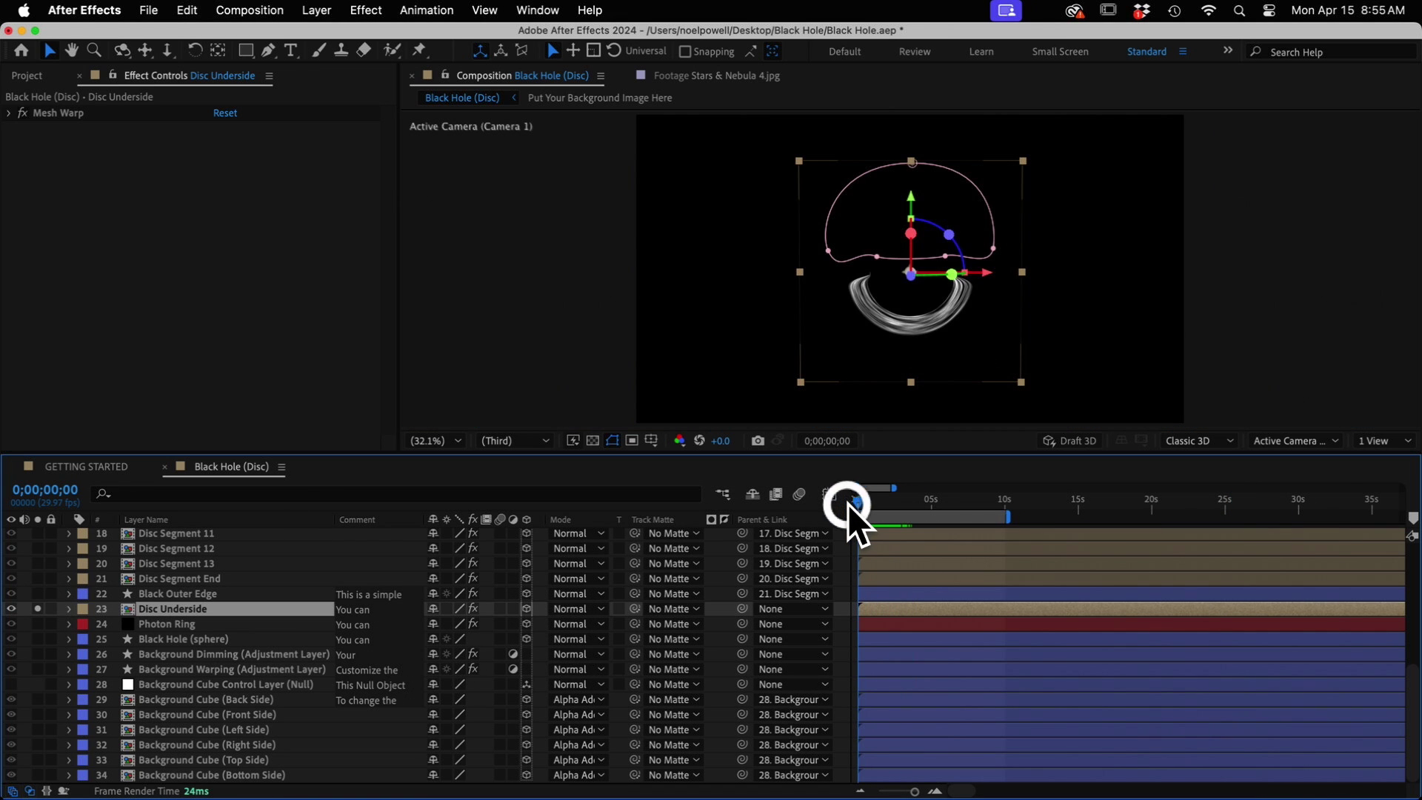
{"action": "double_click", "coordinate": [153, 607]}
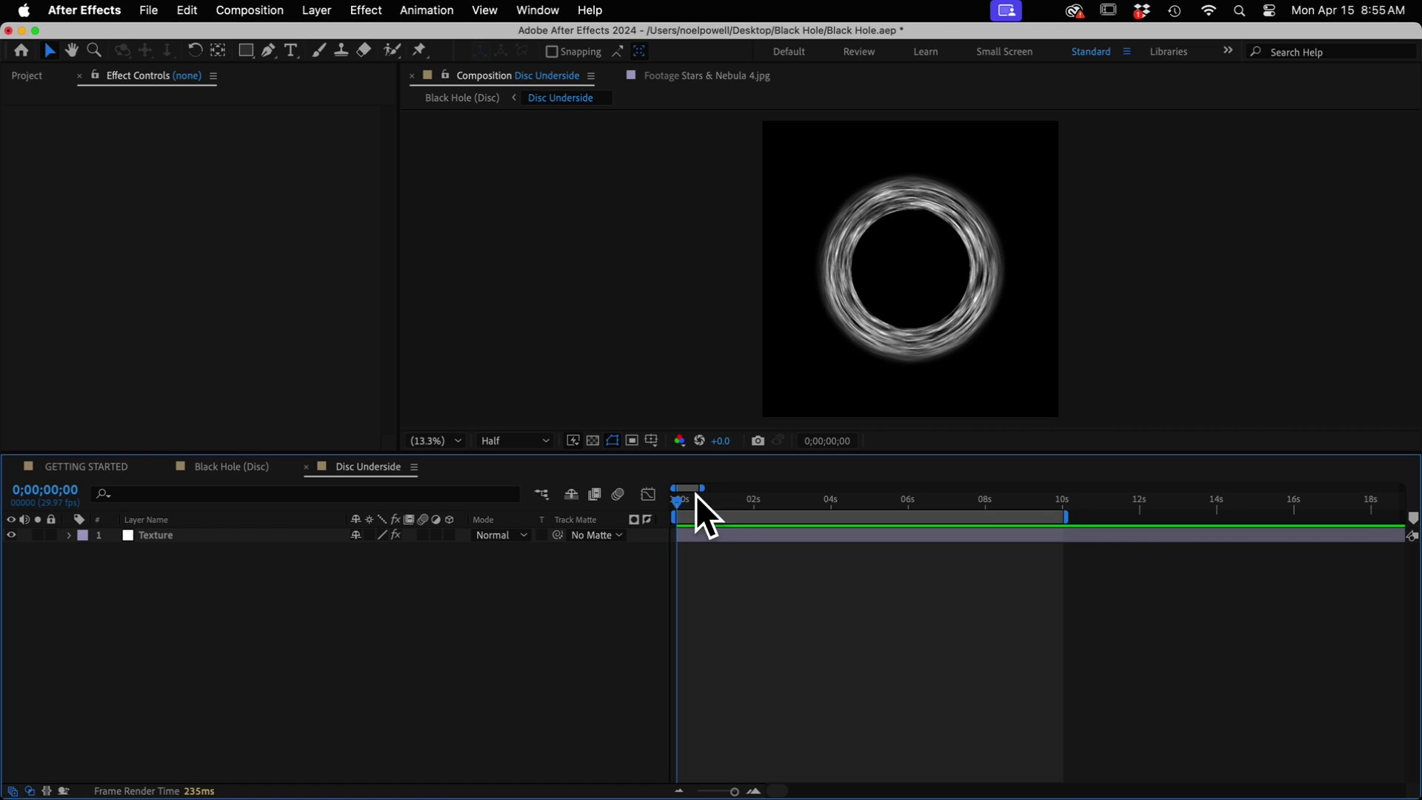
{"action": "left_click_drag", "start_coordinate": [678, 502], "coordinate": [642, 501]}
{"action": "left_click", "coordinate": [307, 466]}
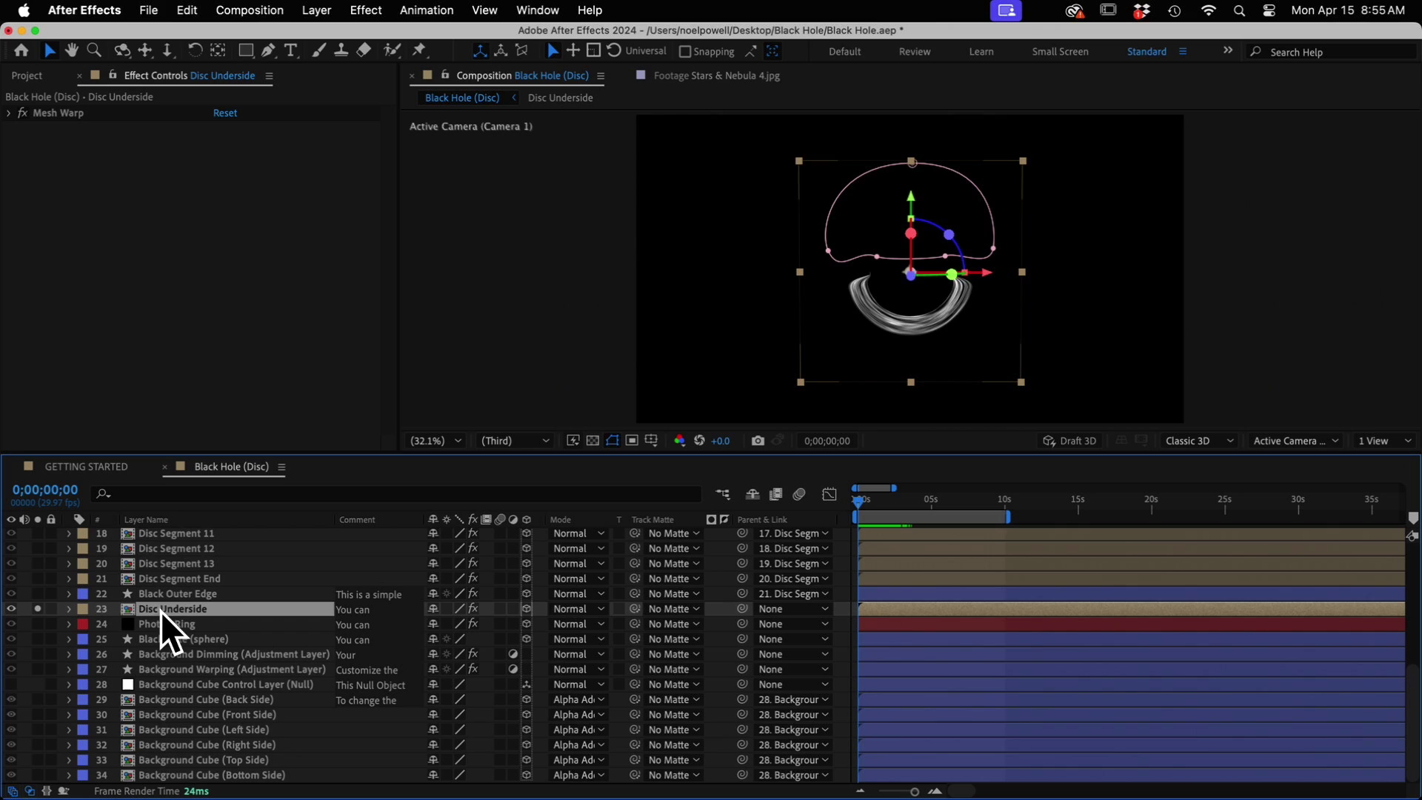
In the Project panel, expand Precomps and select the Put Your Background Image Here precomp
{"action": "left_click", "coordinate": [34, 74]}
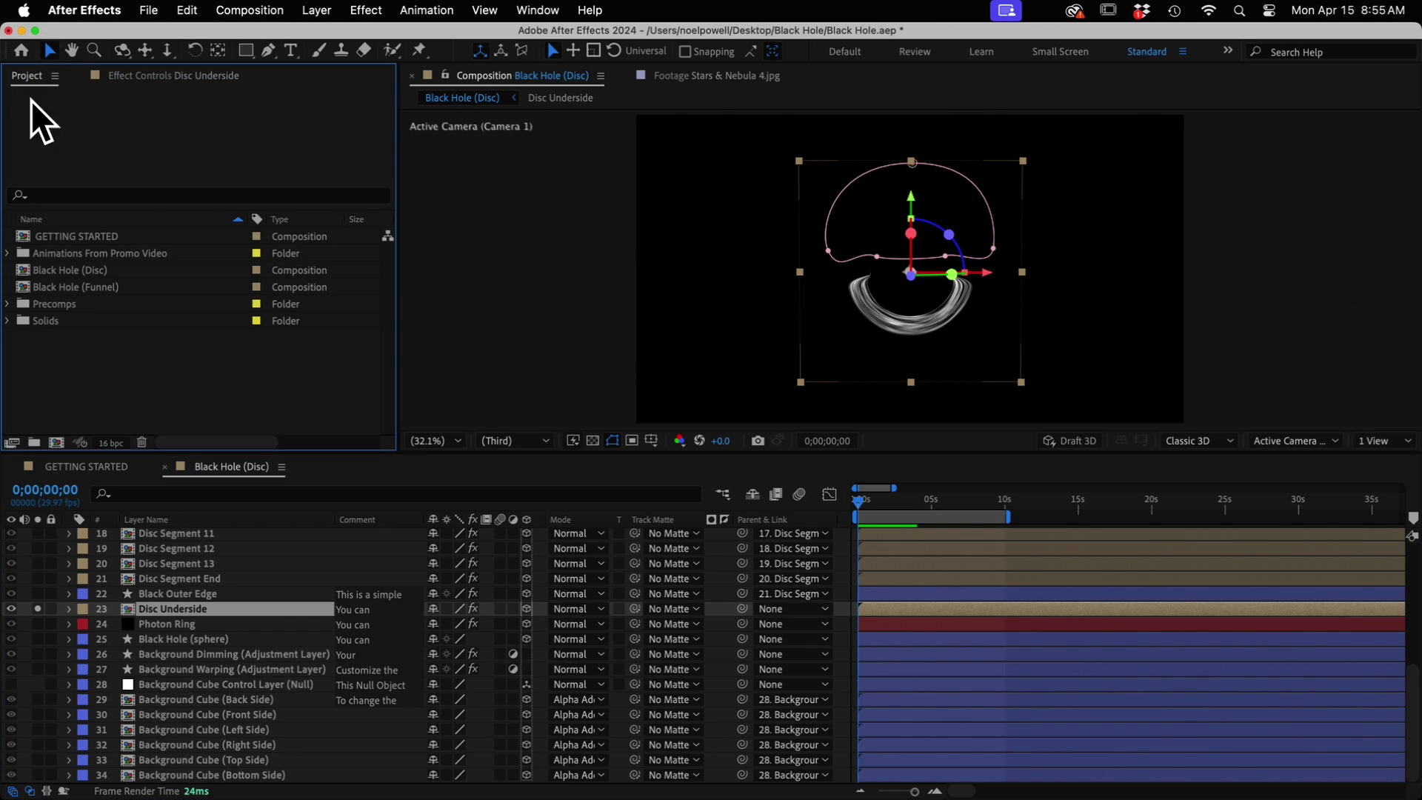
{"action": "left_click", "coordinate": [45, 304]}
{"action": "left_click", "coordinate": [8, 304]}
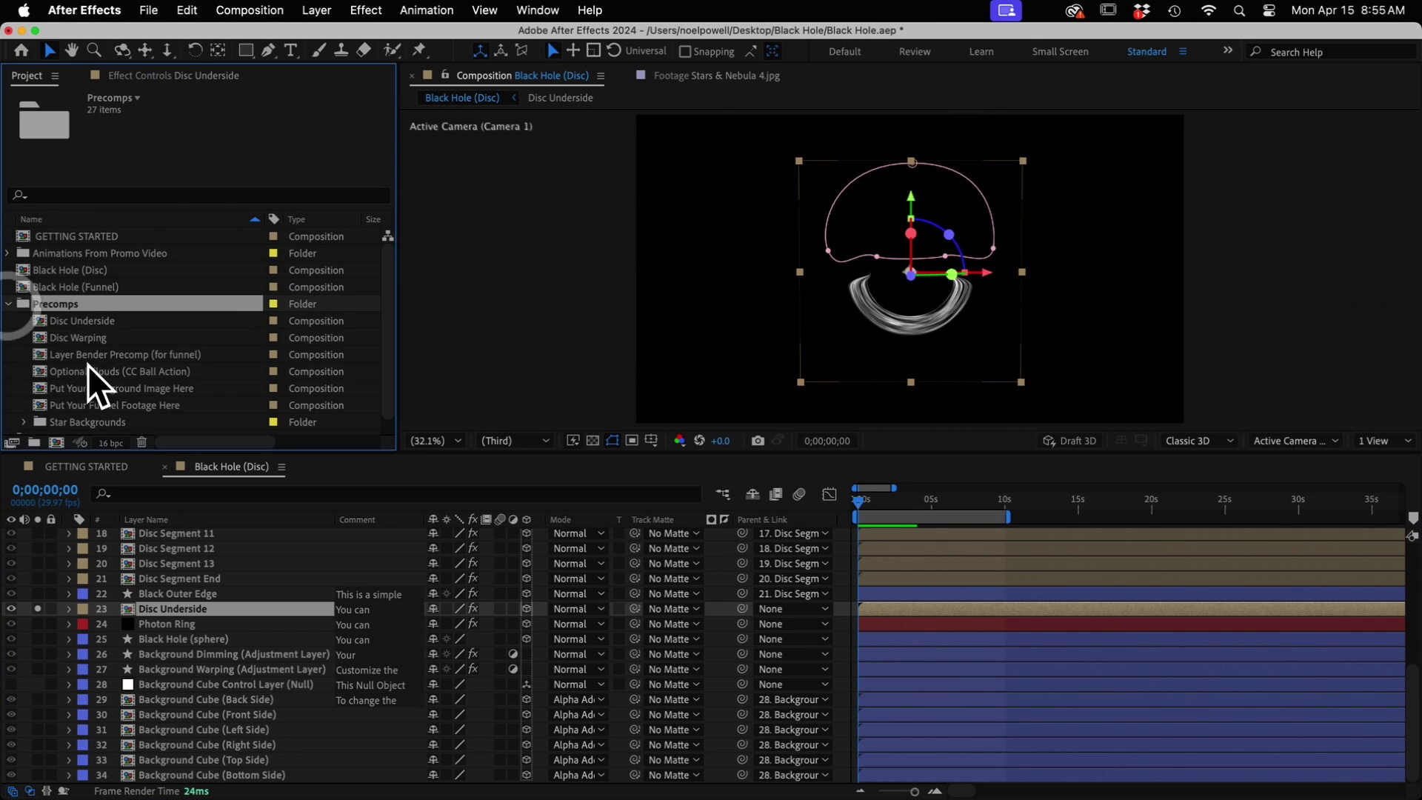
{"action": "left_click", "coordinate": [82, 390]}
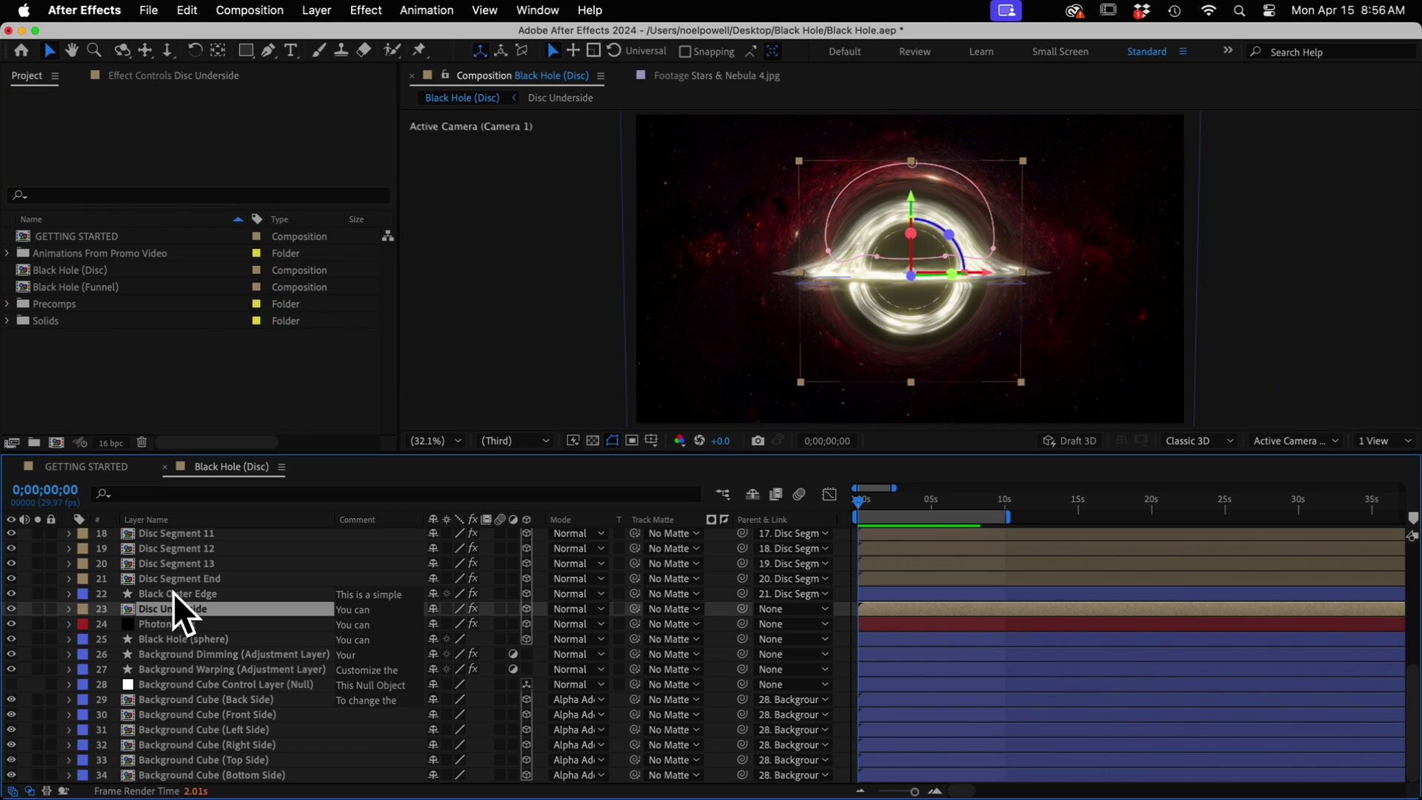
{"action": "left_click", "coordinate": [173, 593]}
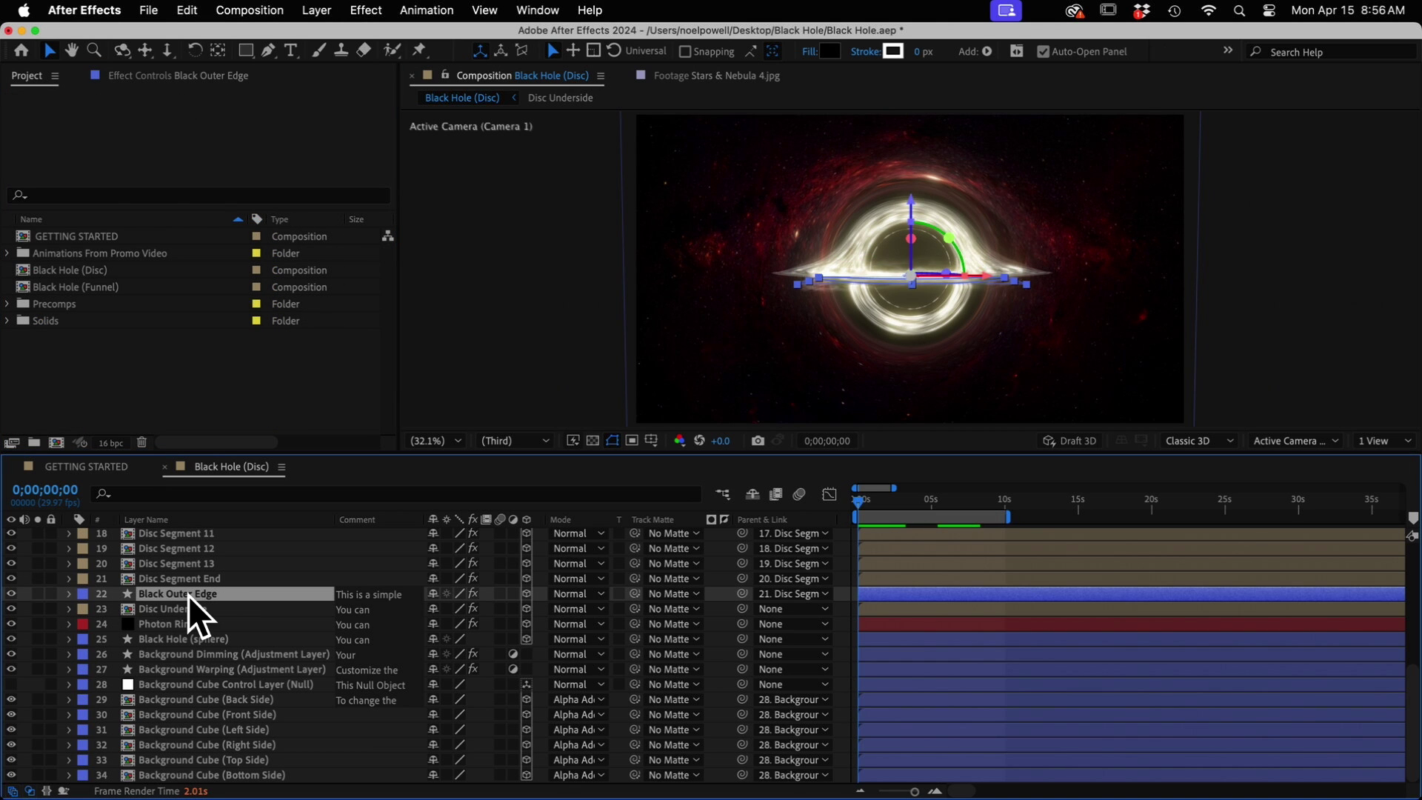
Solo all Disc Segment layers, scrub the timeline, and orbit to inspect the bent disc
{"action": "left_click", "coordinate": [188, 578]}
{"action": "scroll", "coordinate": [189, 578], "scroll_direction": "up", "scroll_amount": 3}
{"action": "scroll", "coordinate": [188, 577], "scroll_direction": "up", "scroll_amount": 3}
{"action": "left_click", "coordinate": [163, 569], "text": "shift"}
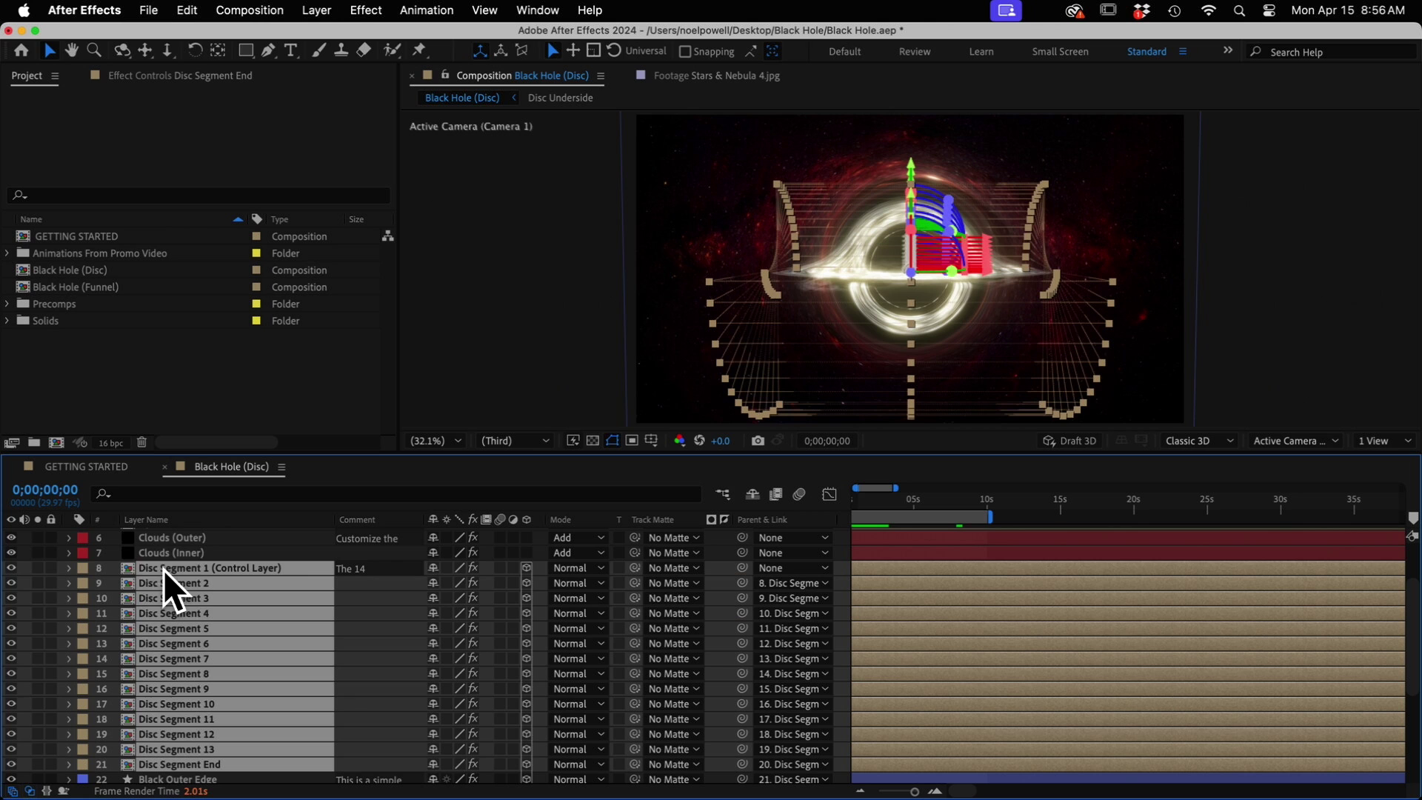
{"action": "left_click", "coordinate": [37, 567]}
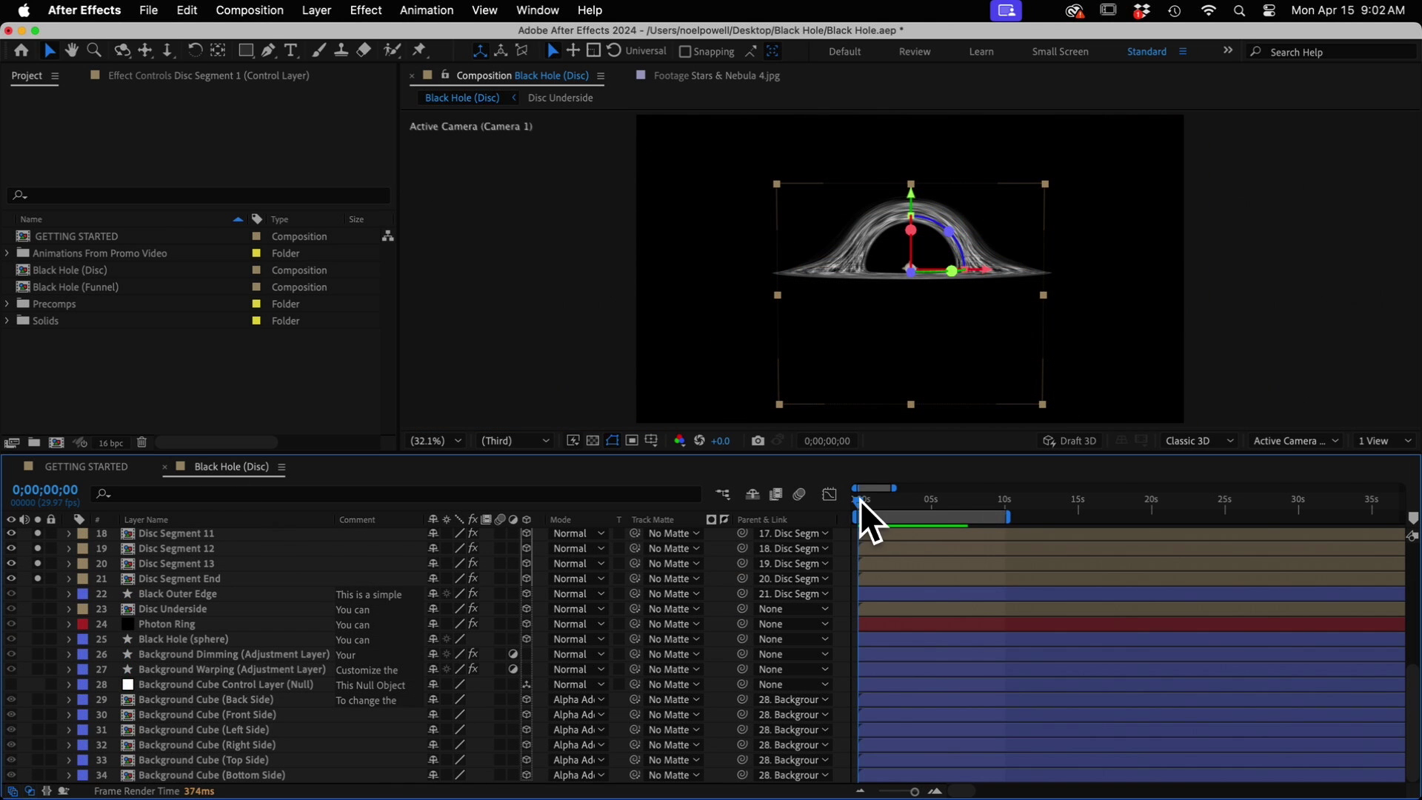
{"action": "mouse_move", "coordinate": [860, 500]}
{"action": "left_mouse_down"}
{"action": "mouse_move", "coordinate": [899, 508]}
{"action": "mouse_move", "coordinate": [849, 505]}
{"action": "left_mouse_up"}
{"action": "key", "text": "c"}
{"action": "mouse_move", "coordinate": [869, 273]}
{"action": "left_mouse_down"}
{"action": "mouse_move", "coordinate": [914, 270]}
{"action": "mouse_move", "coordinate": [921, 314]}
{"action": "mouse_move", "coordinate": [968, 276]}
{"action": "mouse_move", "coordinate": [901, 300]}
{"action": "mouse_move", "coordinate": [874, 269]}
{"action": "left_mouse_up"}
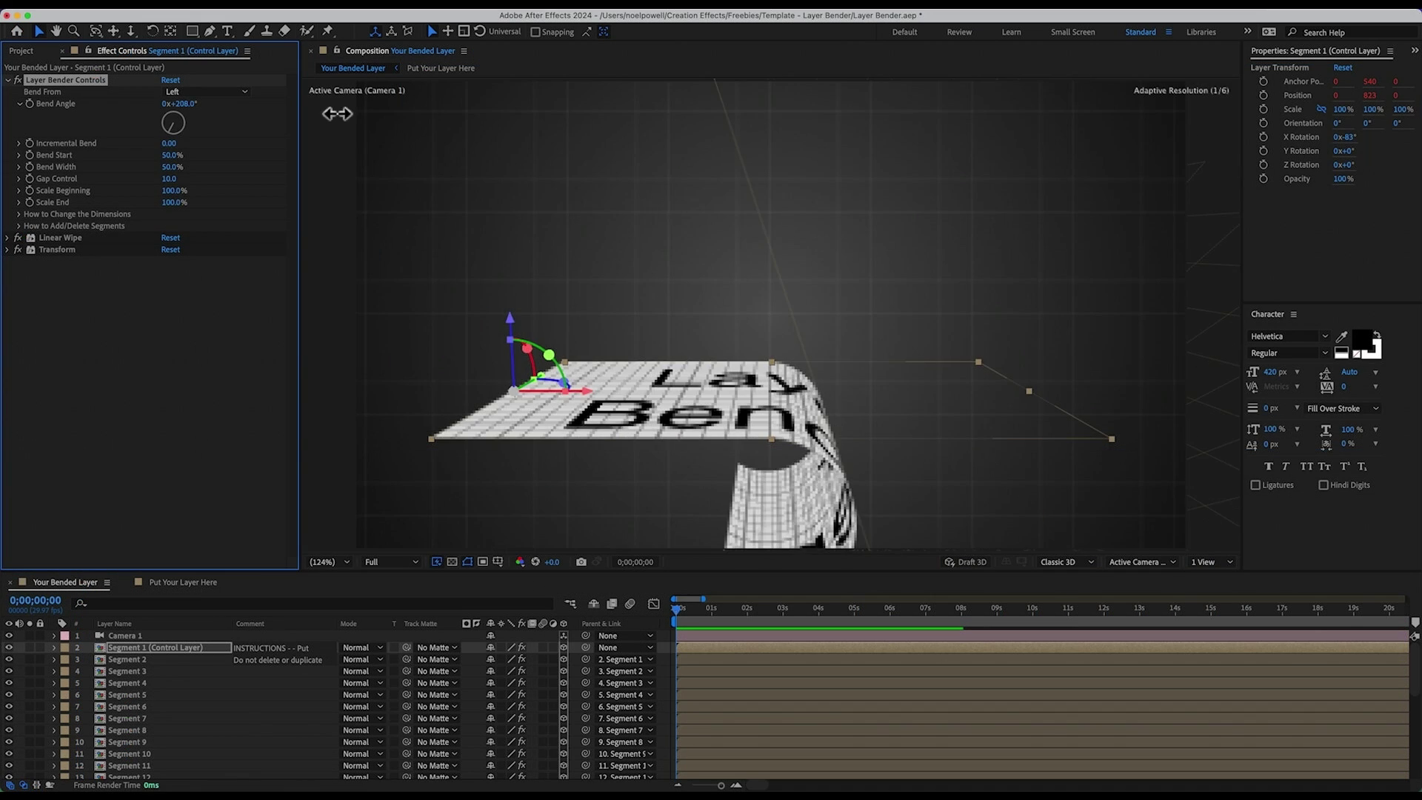
Increase the sample layer's Bend Angle and set Segment 17's Y Rotation to 16.3°
{"action": "left_click_drag", "start_coordinate": [178, 105], "coordinate": [154, 104]}
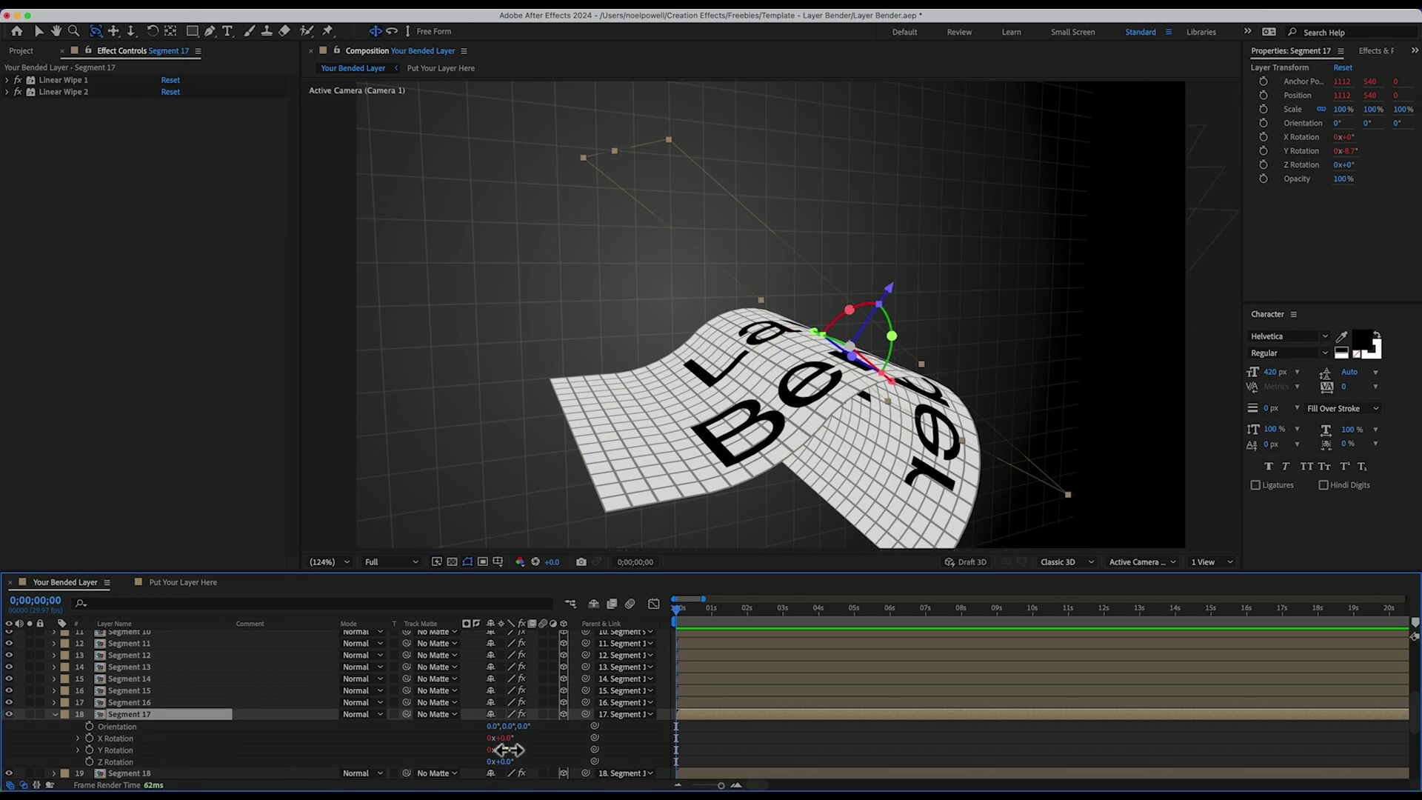
{"action": "mouse_move", "coordinate": [498, 747]}
{"action": "left_mouse_down"}
{"action": "mouse_move", "coordinate": [528, 750]}
{"action": "mouse_move", "coordinate": [492, 743]}
{"action": "left_mouse_up"}
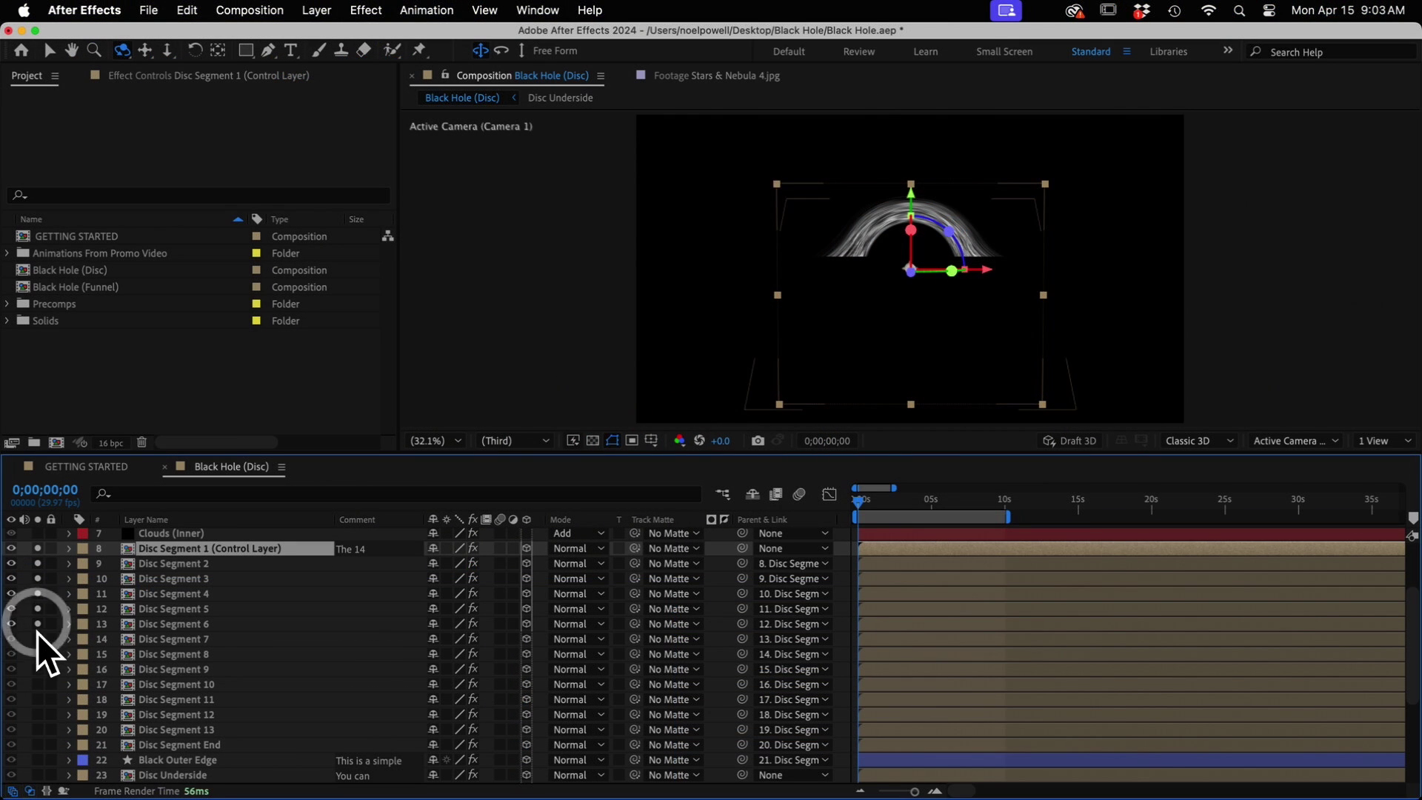
Solo disc segment rows 14–15 to complete the arc, then show Disc Segment 1's Layer Bender Controls
{"action": "left_click_drag", "start_coordinate": [37, 633], "coordinate": [33, 730]}
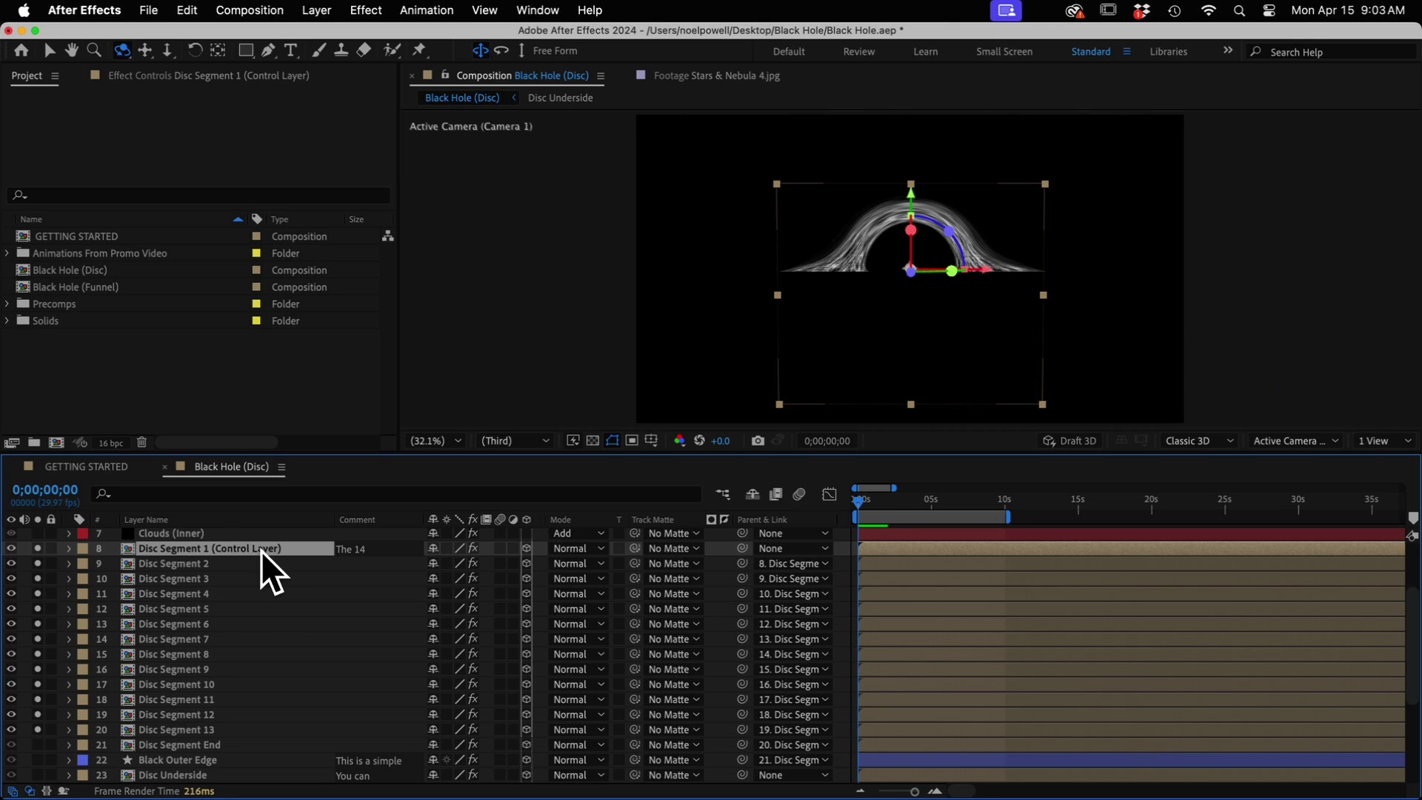
{"action": "left_click", "coordinate": [136, 74]}
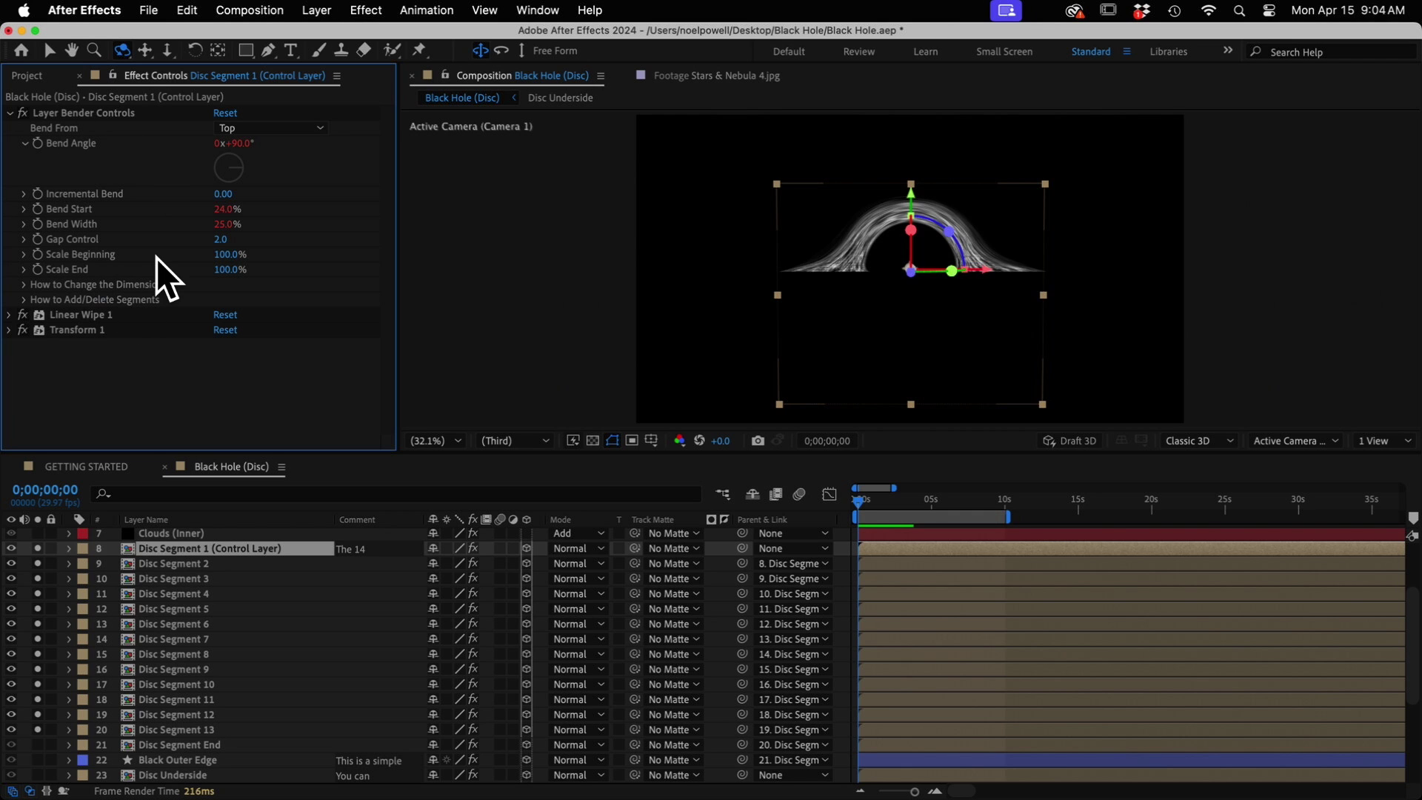
{"action": "scroll", "coordinate": [124, 587], "scroll_direction": "up", "scroll_amount": 3}
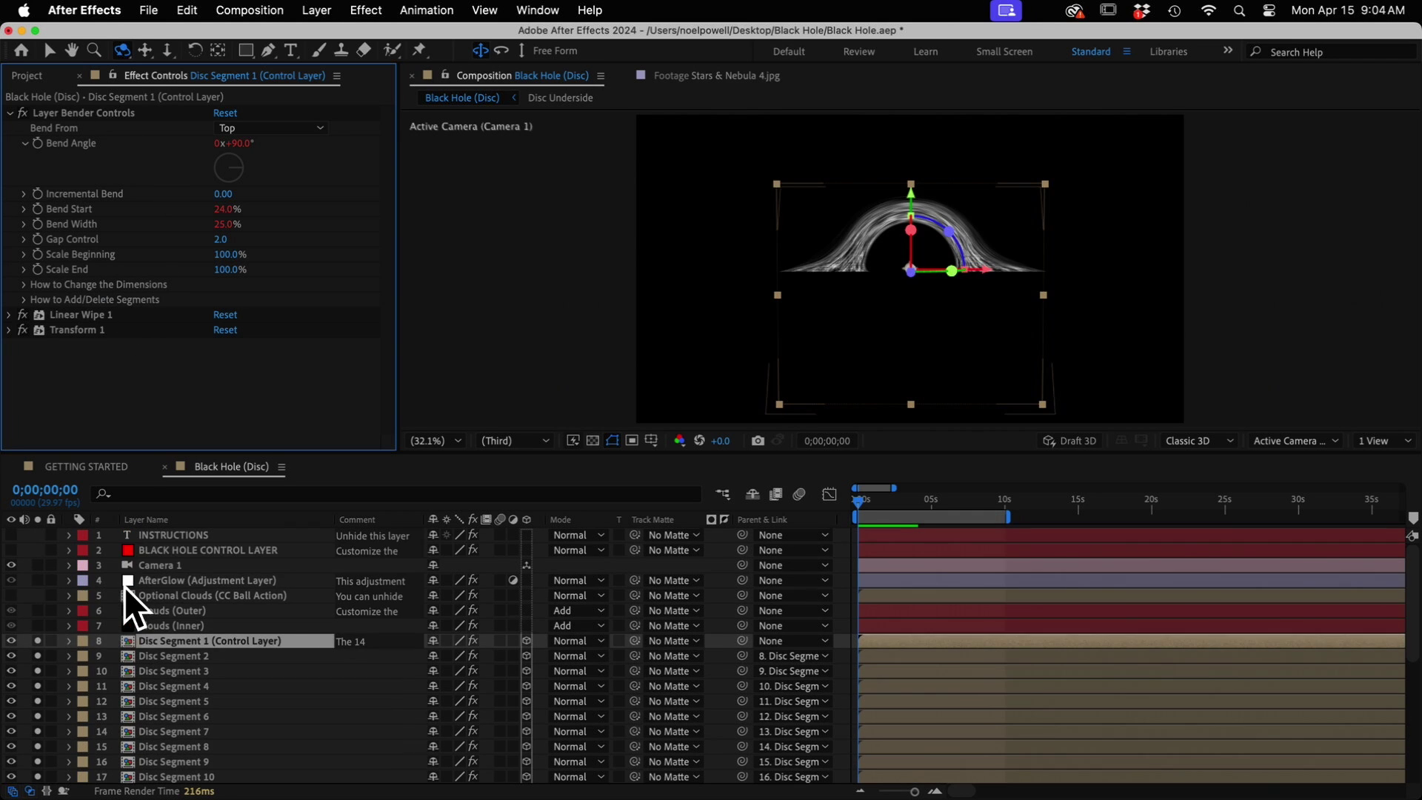
Unsolo everything, solo Clouds (Outer), and preview the cloud animation on its own
{"action": "left_click", "coordinate": [160, 550]}
{"action": "left_click", "coordinate": [37, 628]}
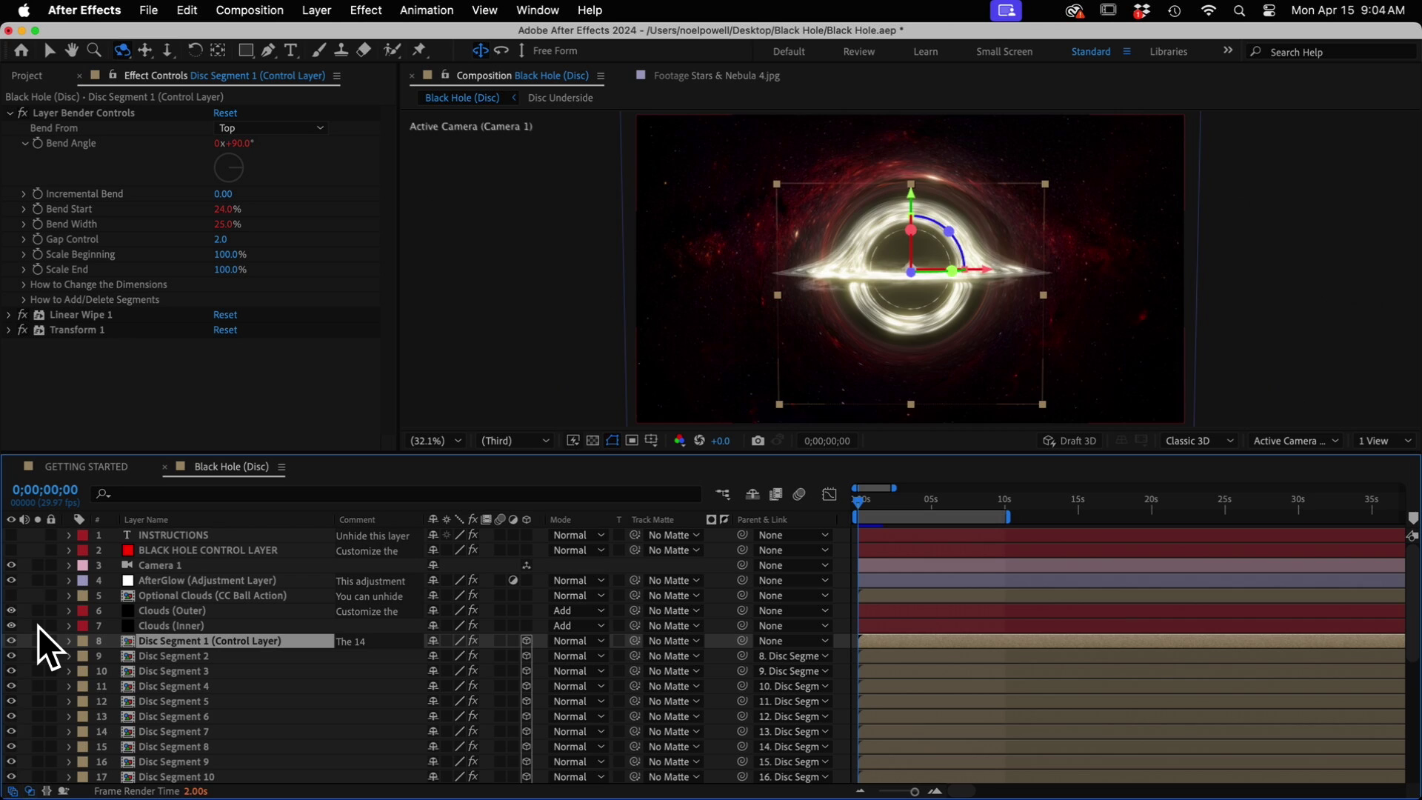
{"action": "left_click", "coordinate": [38, 611]}
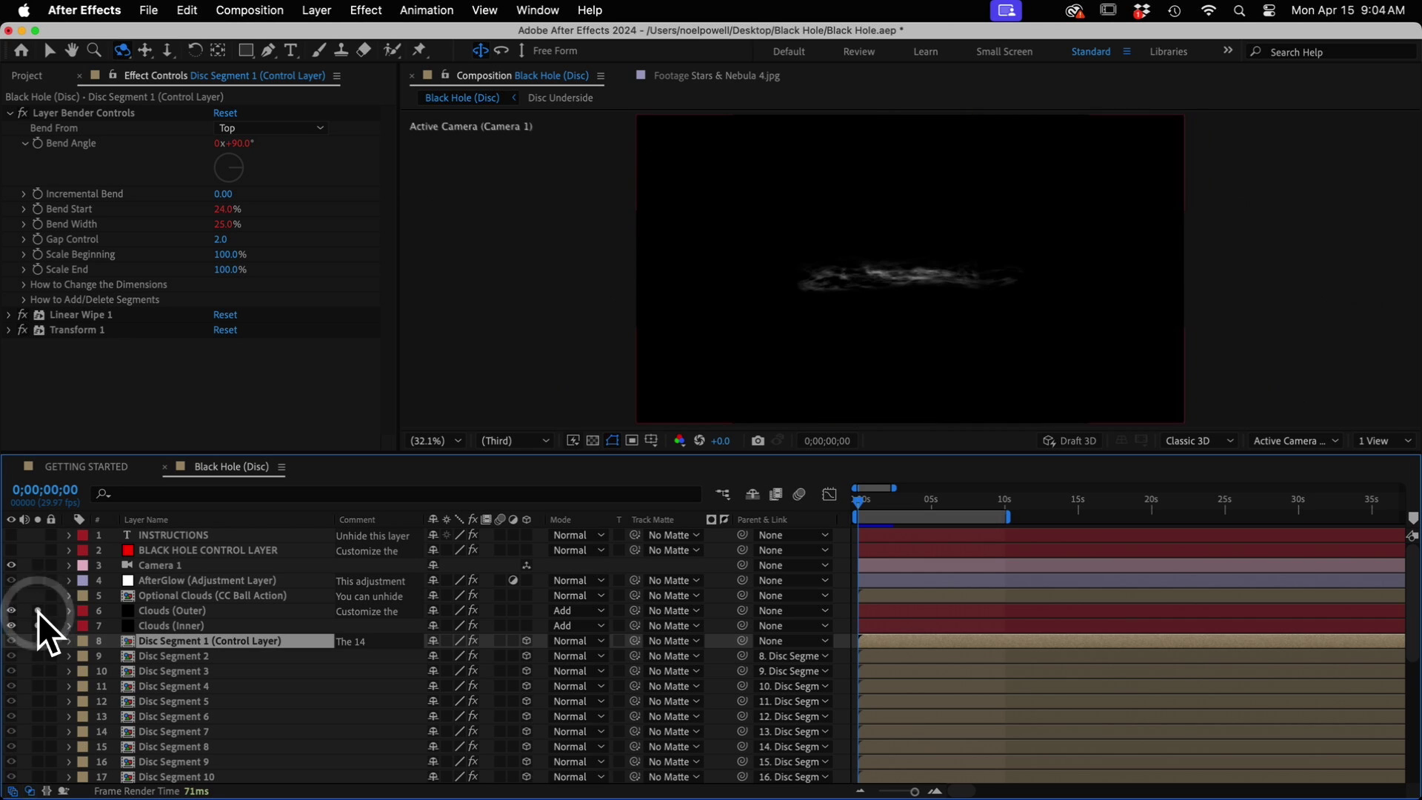
{"action": "key", "text": "space"}
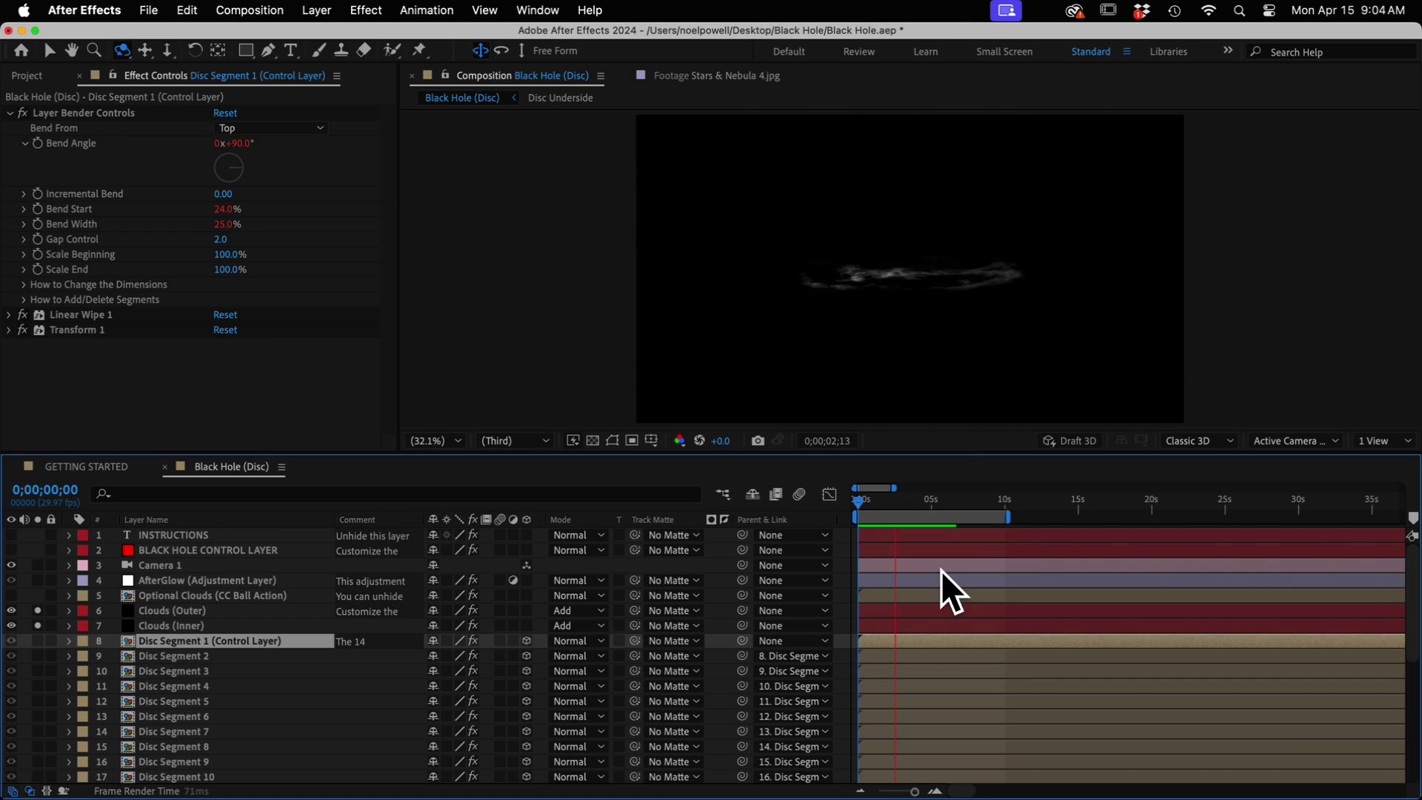
{"action": "key", "text": "space"}
{"action": "scroll", "coordinate": [422, 656], "scroll_direction": "down", "scroll_amount": 3}
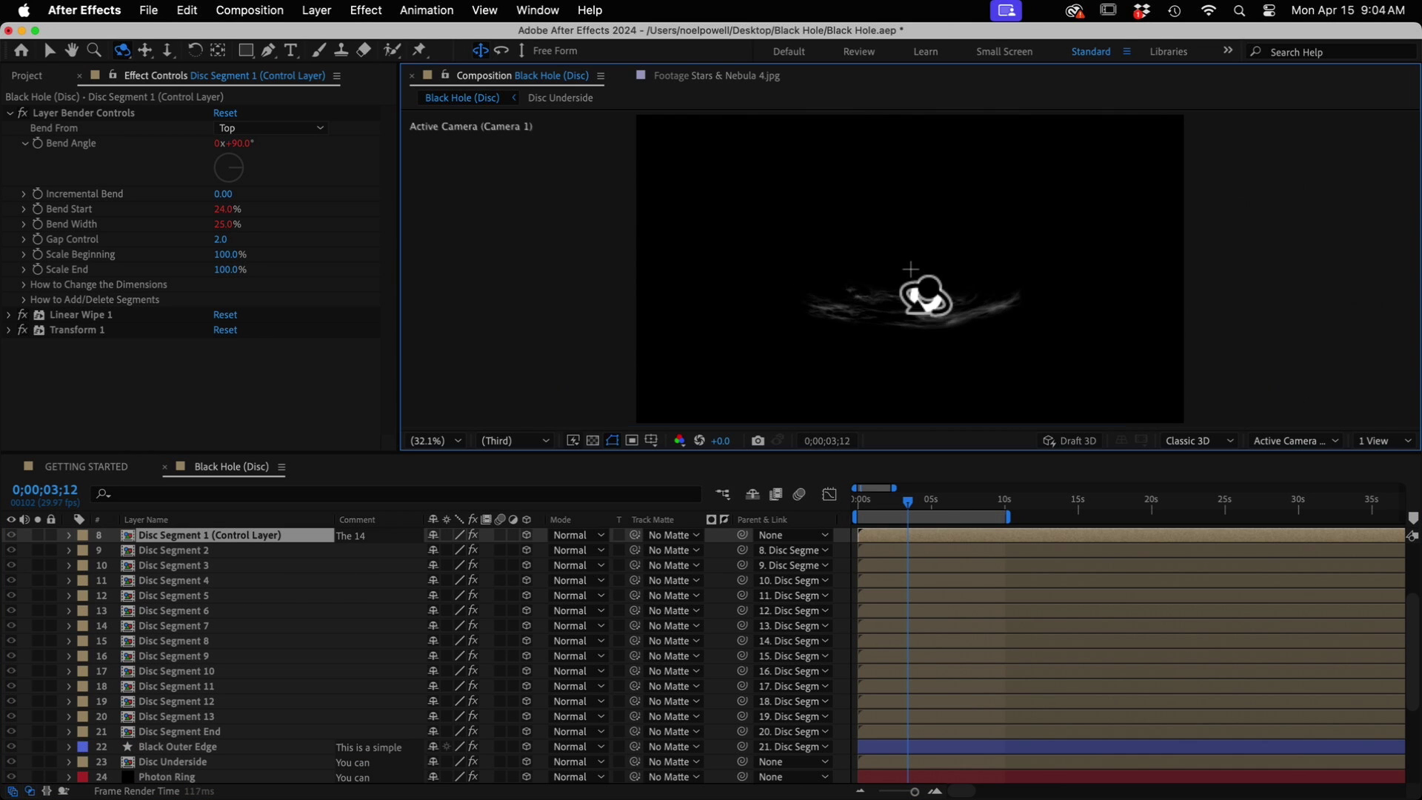
{"action": "key", "text": "space"}
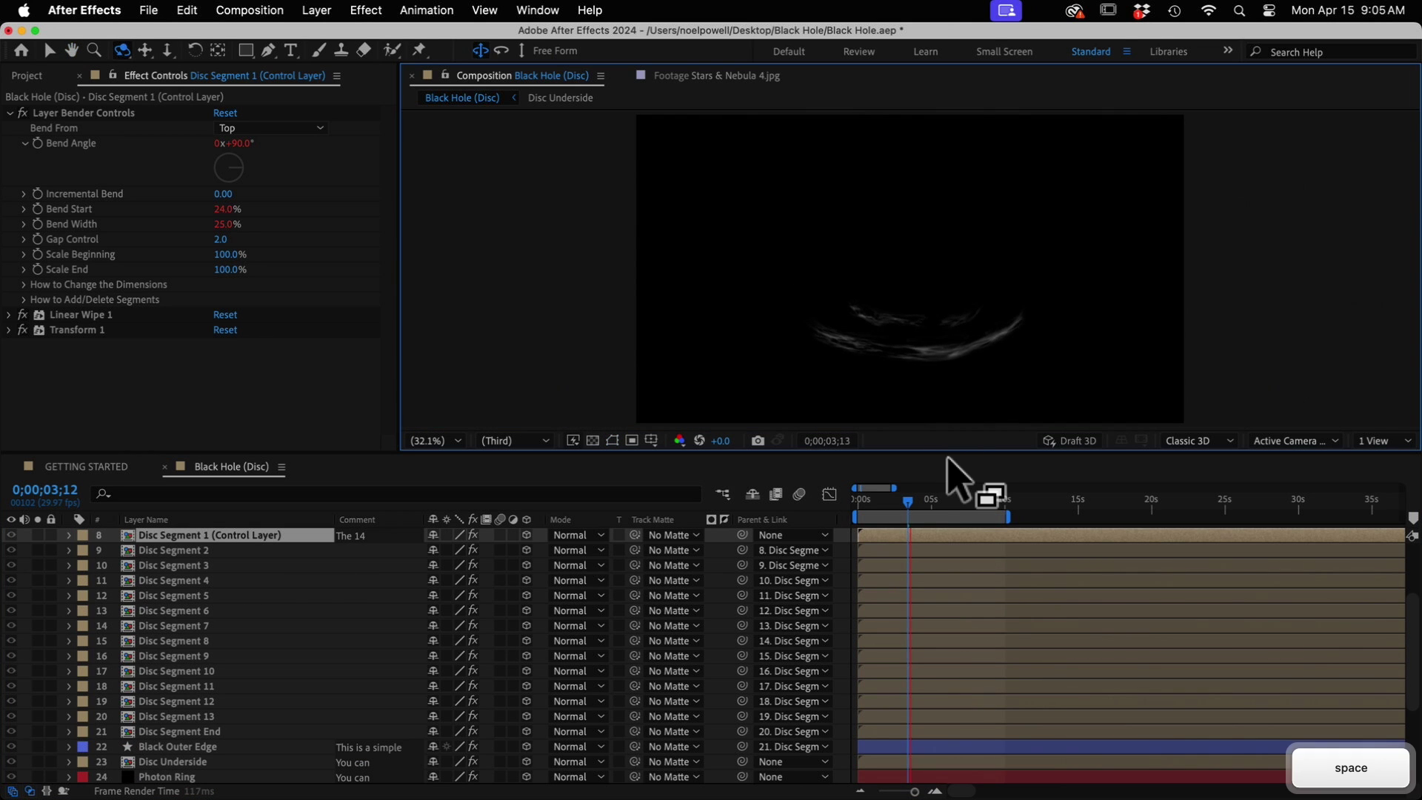
{"action": "key", "text": "space"}
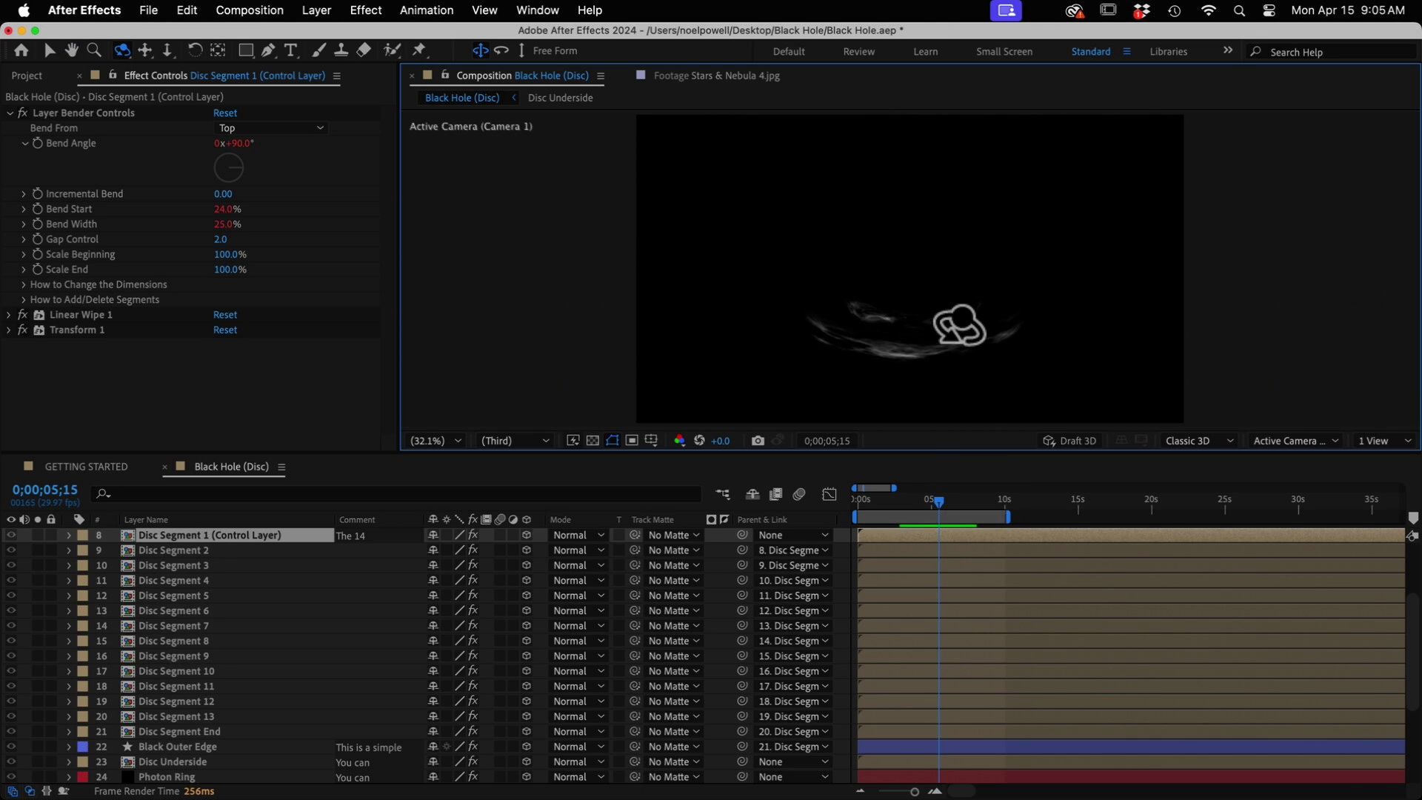
Unsolo the cloud layers so the full black hole scene renders again
{"action": "scroll", "coordinate": [131, 550], "scroll_direction": "up", "scroll_amount": 5}
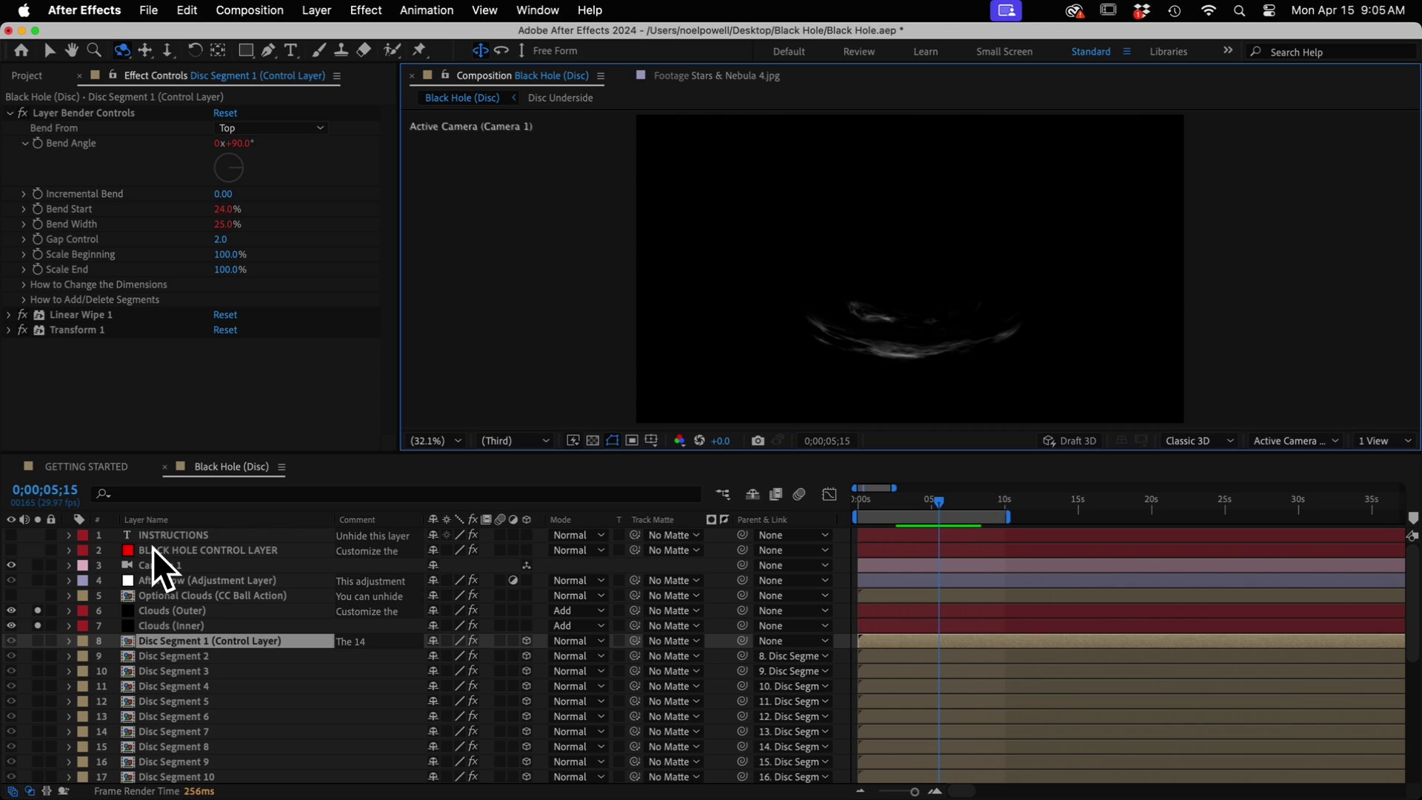
{"action": "left_click", "coordinate": [202, 550]}
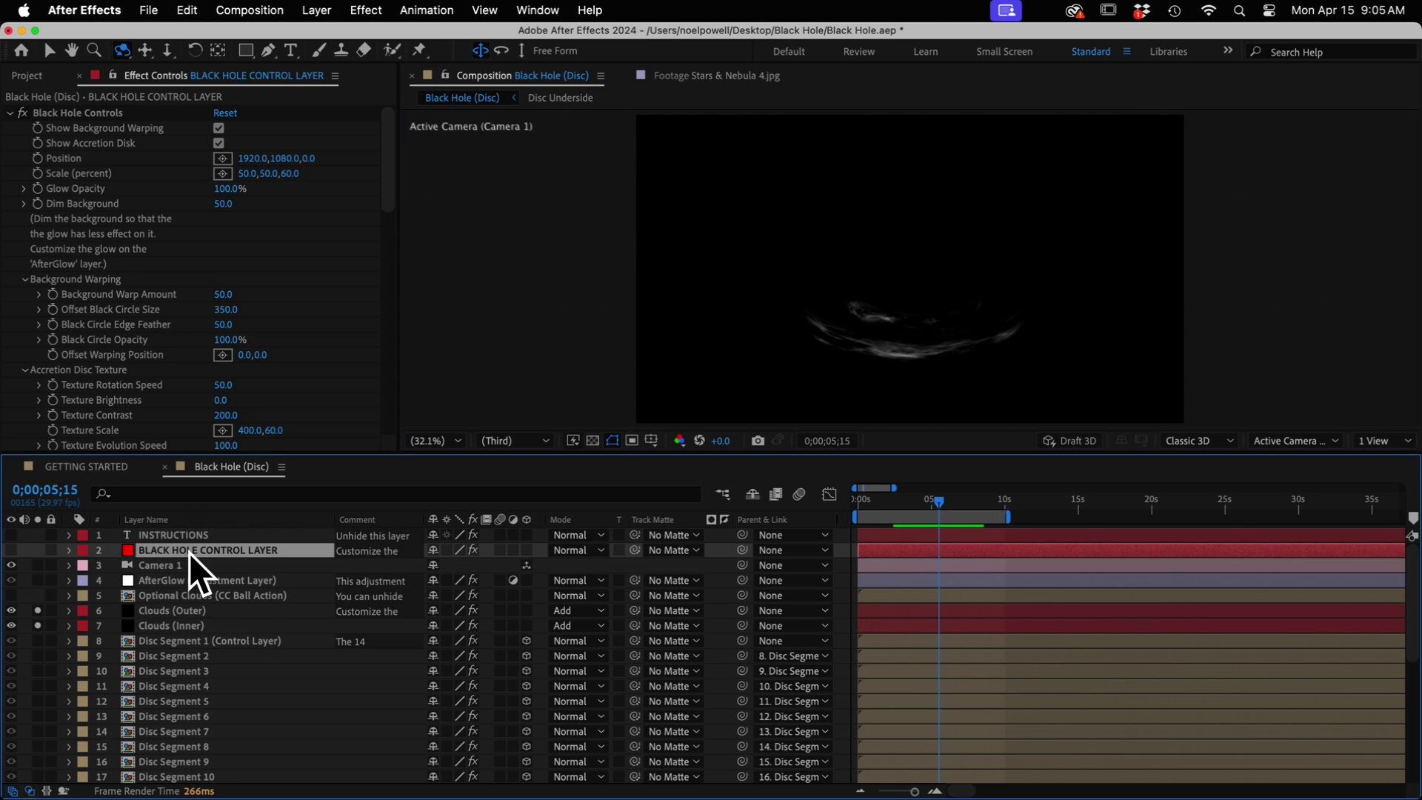
{"action": "left_click_drag", "start_coordinate": [39, 625], "coordinate": [39, 609]}
Make the Optional Clouds layer visible and solo it together with AfterGlow
{"action": "left_click", "coordinate": [156, 597]}
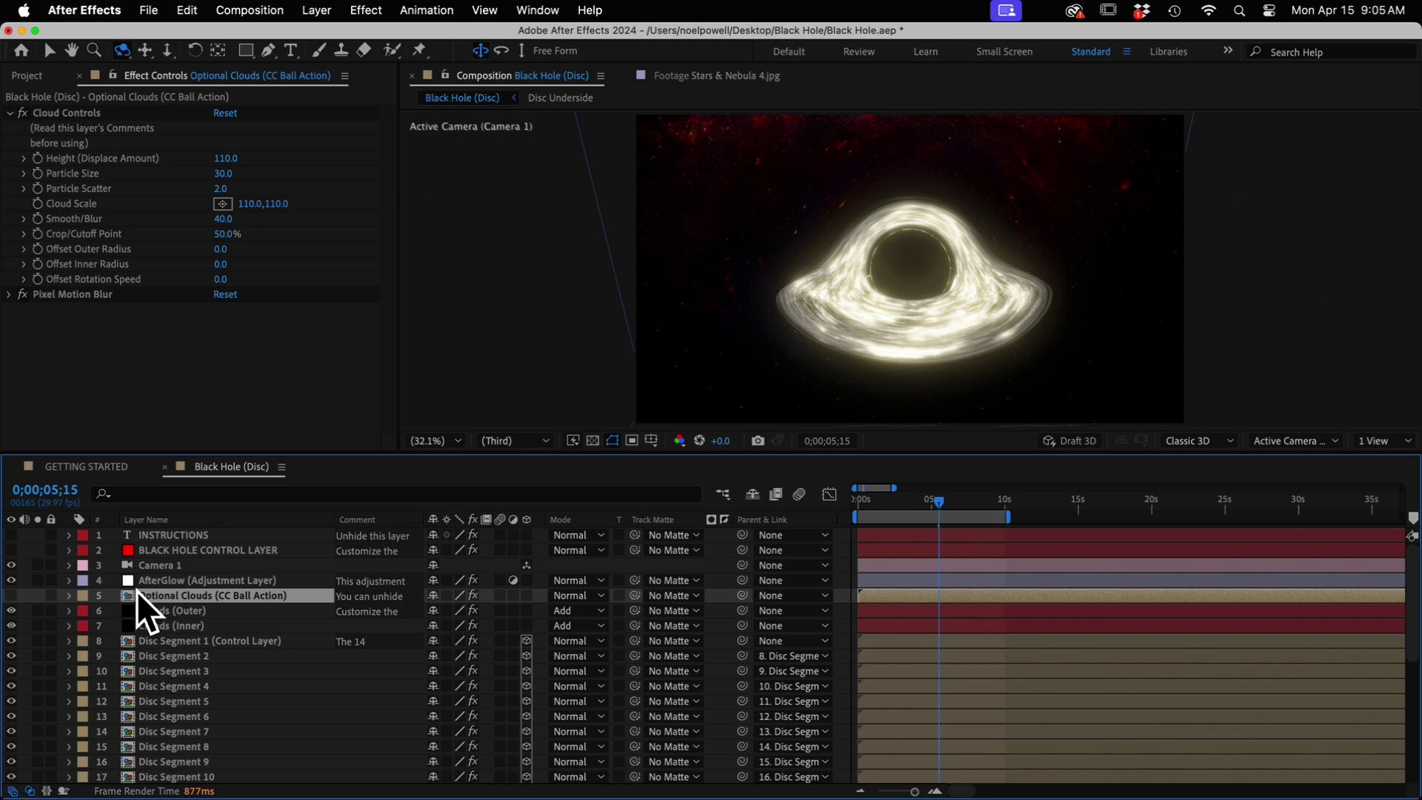
{"action": "left_click", "coordinate": [11, 596]}
{"action": "left_click", "coordinate": [37, 596]}
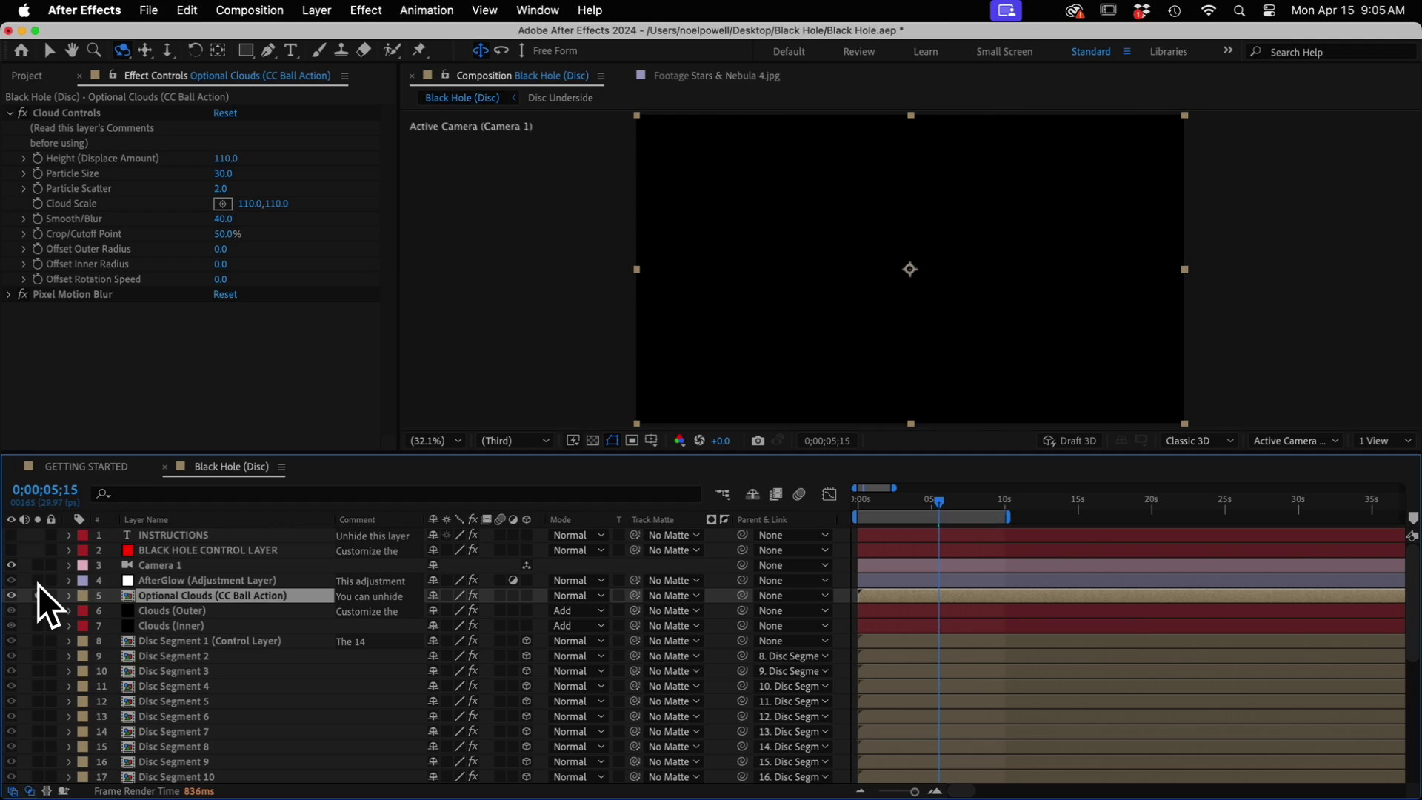
{"action": "left_click", "coordinate": [37, 580]}
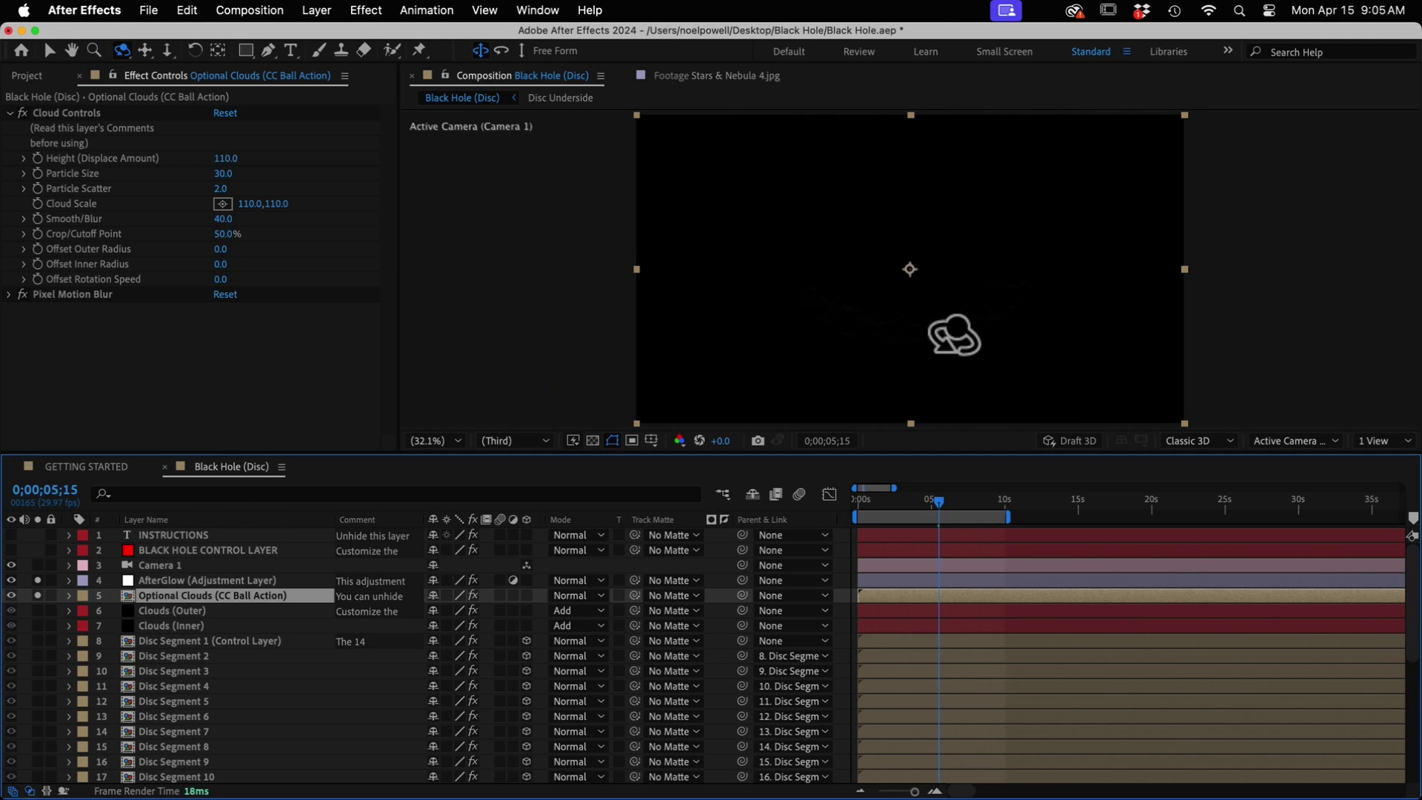
Dolly the camera closer to enlarge the clouds and RAM-preview them
{"action": "key", "text": "c"}
{"action": "key", "text": "c"}
{"action": "left_click_drag", "start_coordinate": [915, 282], "coordinate": [915, 180]}
{"action": "key", "text": "0"}
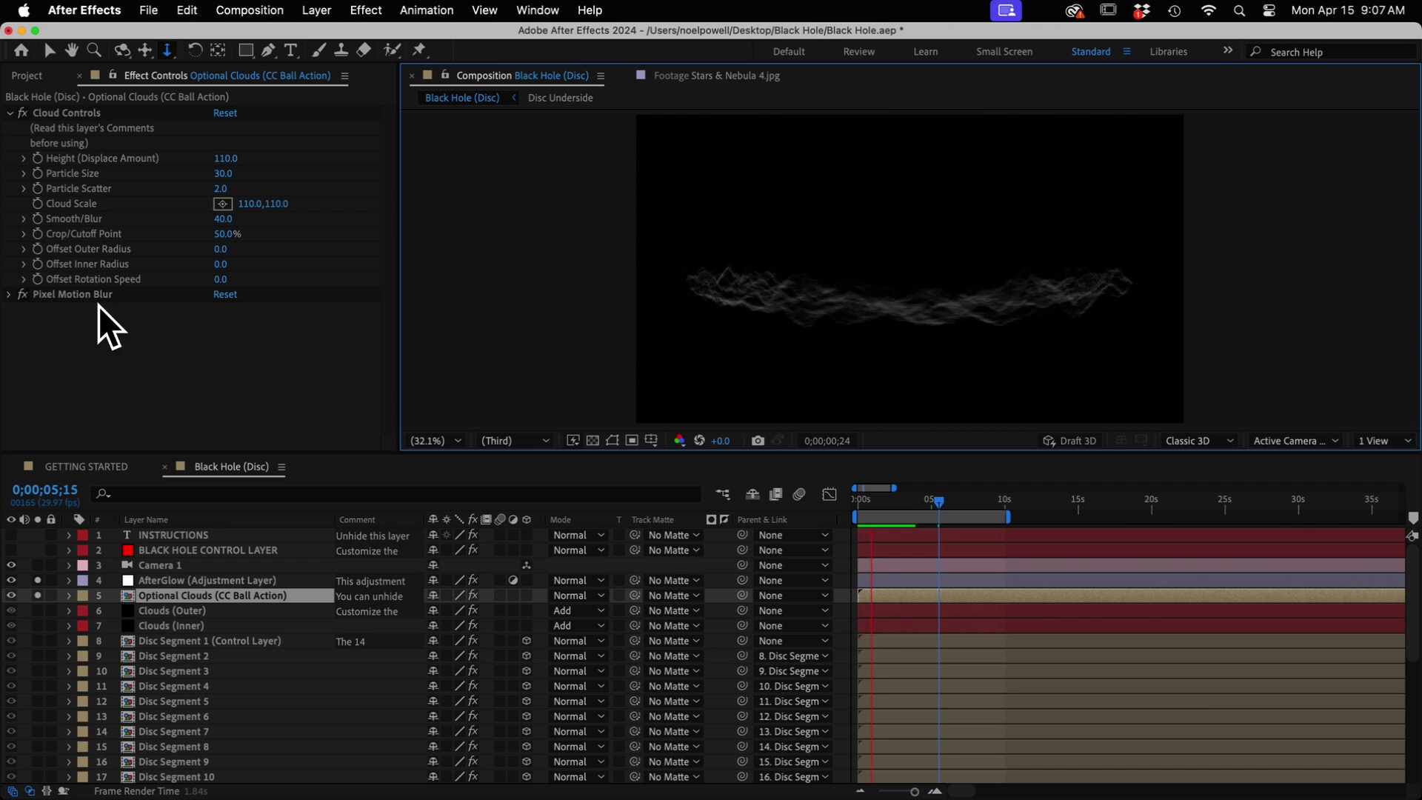
Inspect Cloud Controls and expand Pixel Motion Blur, then stop playback and select AfterGlow
{"action": "left_click", "coordinate": [73, 112]}
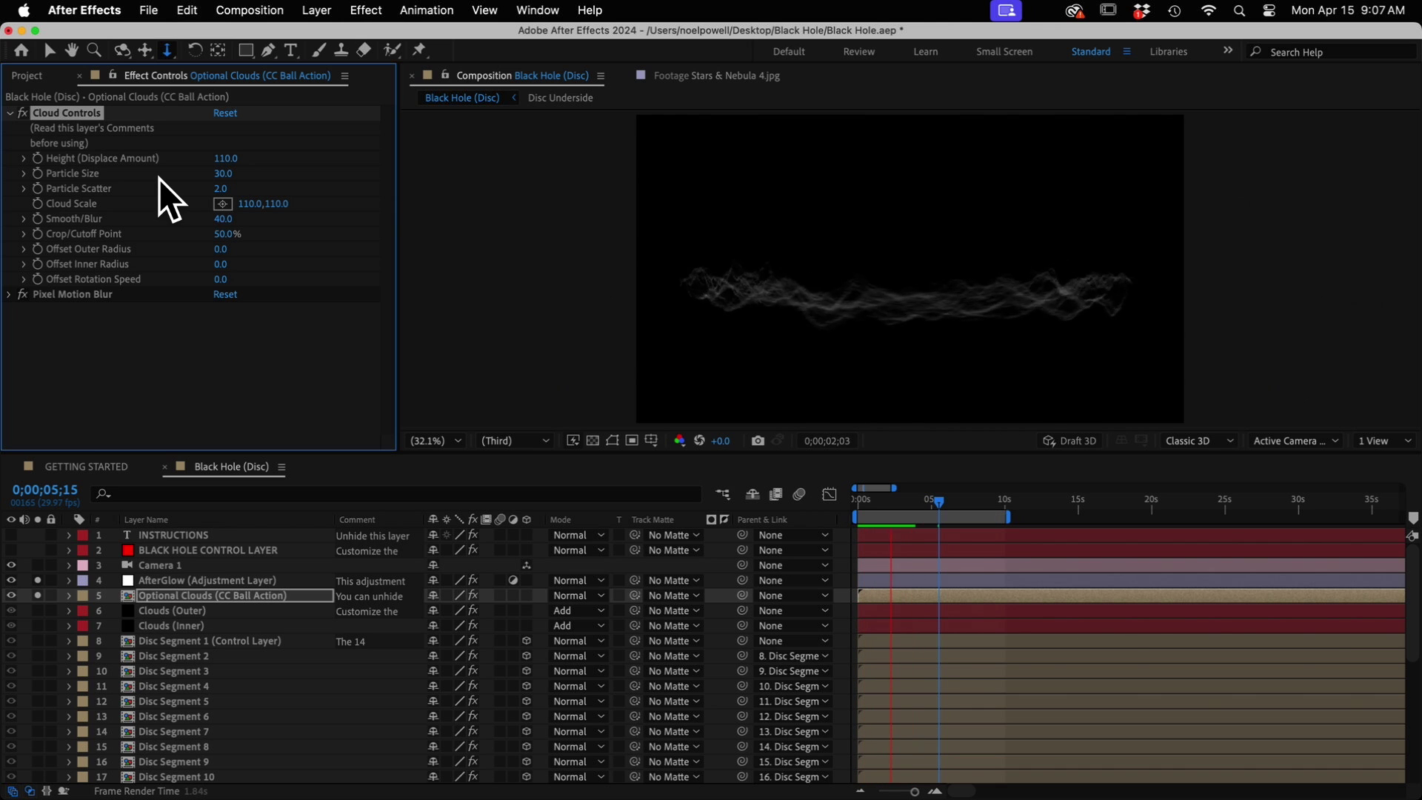
{"action": "left_click", "coordinate": [70, 295]}
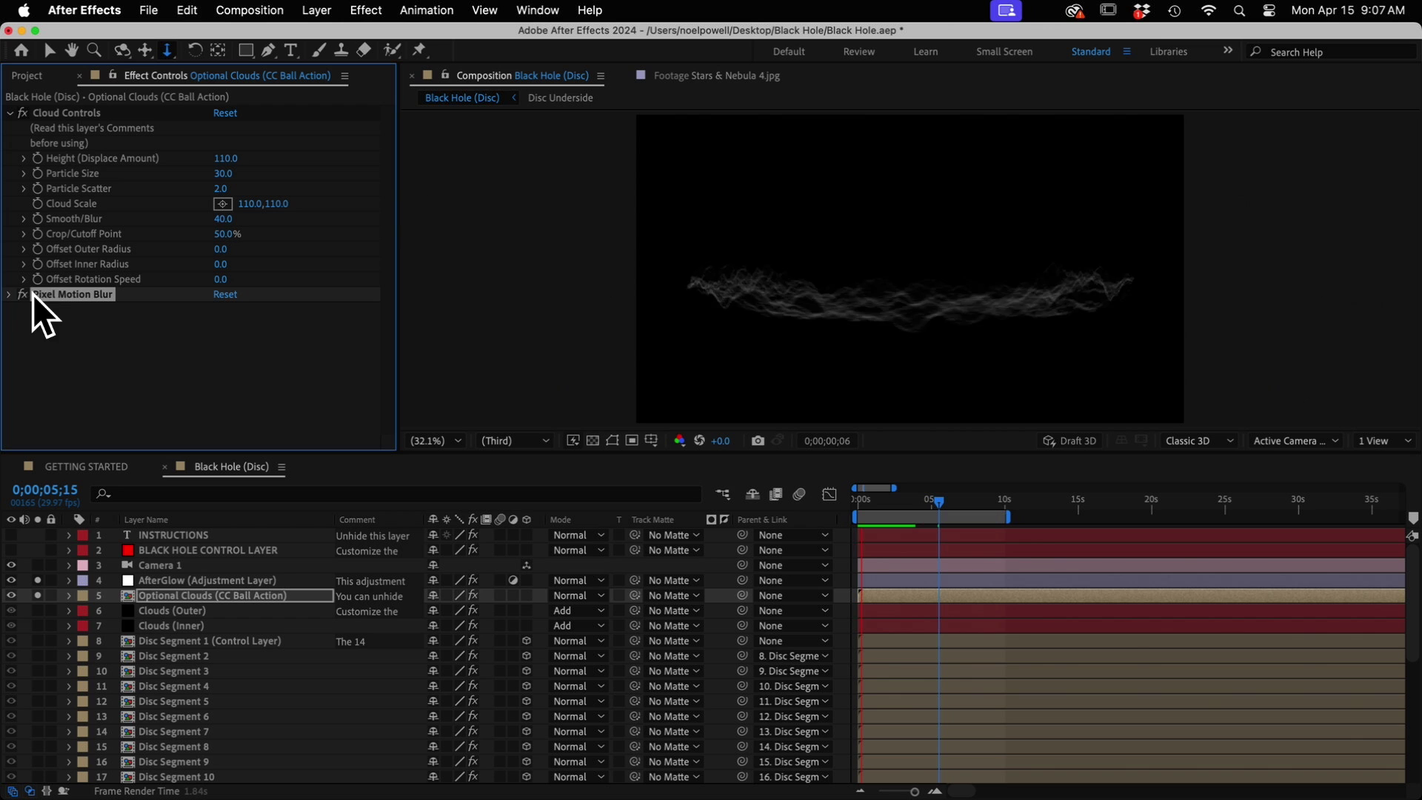
{"action": "left_click", "coordinate": [8, 295]}
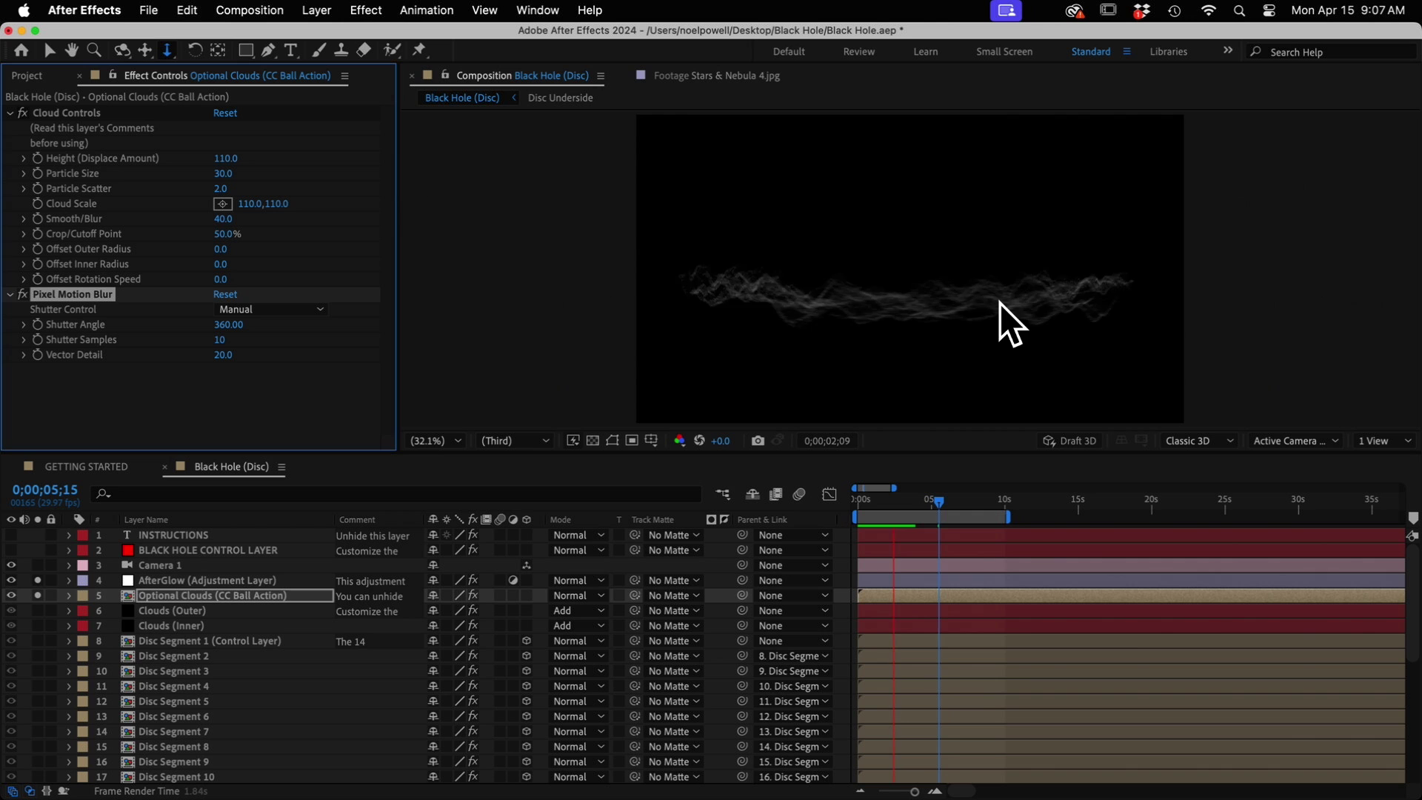
{"action": "left_click", "coordinate": [182, 588]}
{"action": "left_click", "coordinate": [183, 581]}
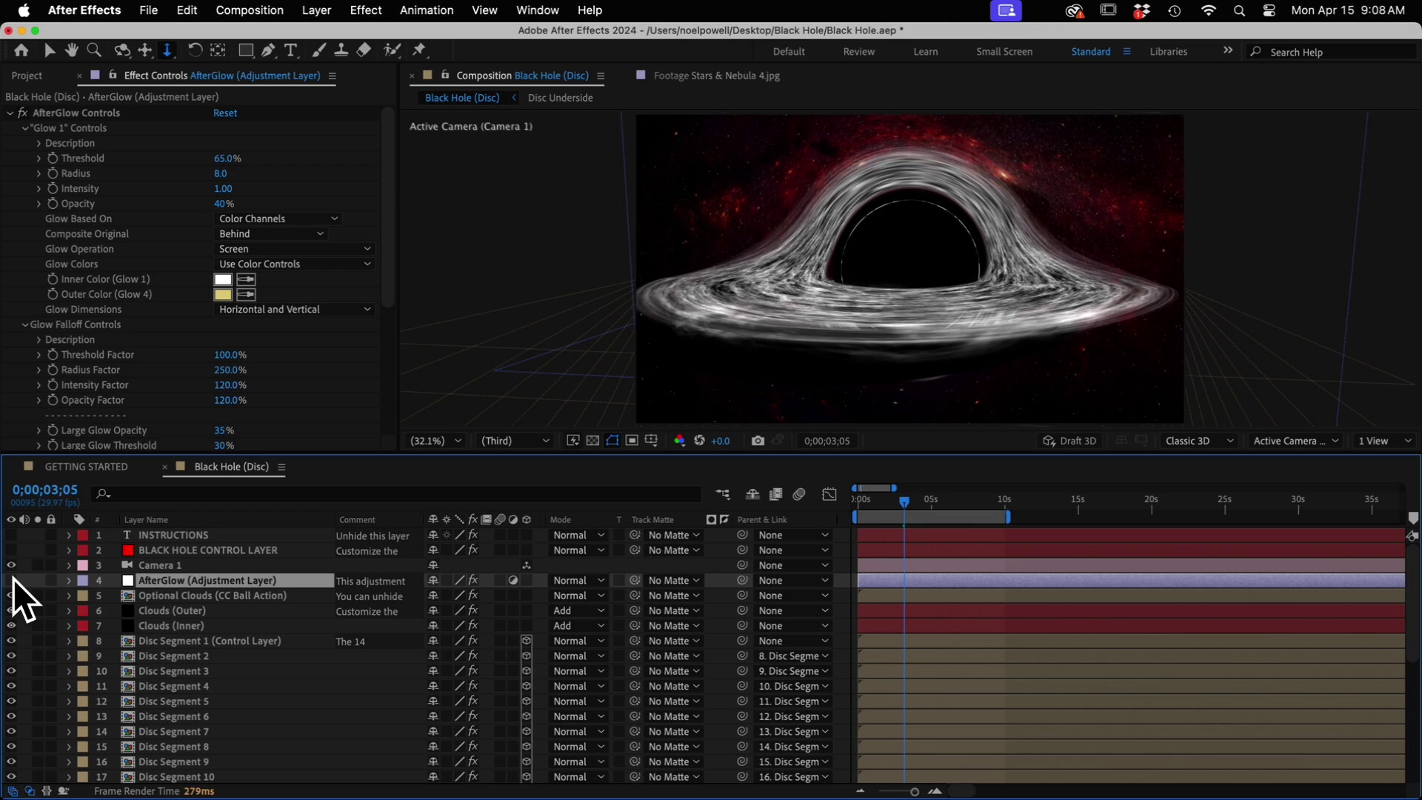
Switch AfterGlow back on and review its Glow and Glow Falloff settings (35% opacity, 30% threshold)
{"action": "left_click", "coordinate": [13, 580]}
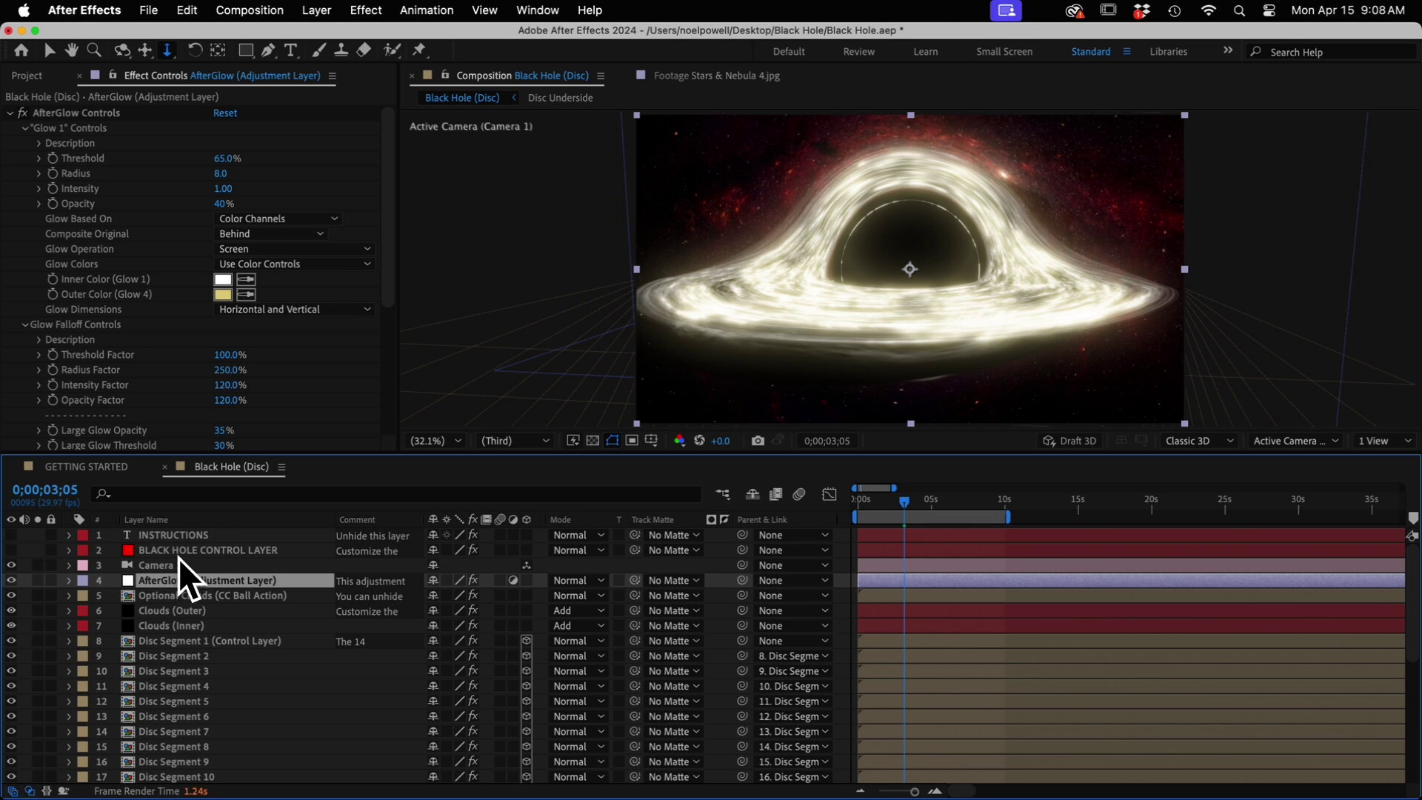
{"action": "left_click", "coordinate": [72, 115]}
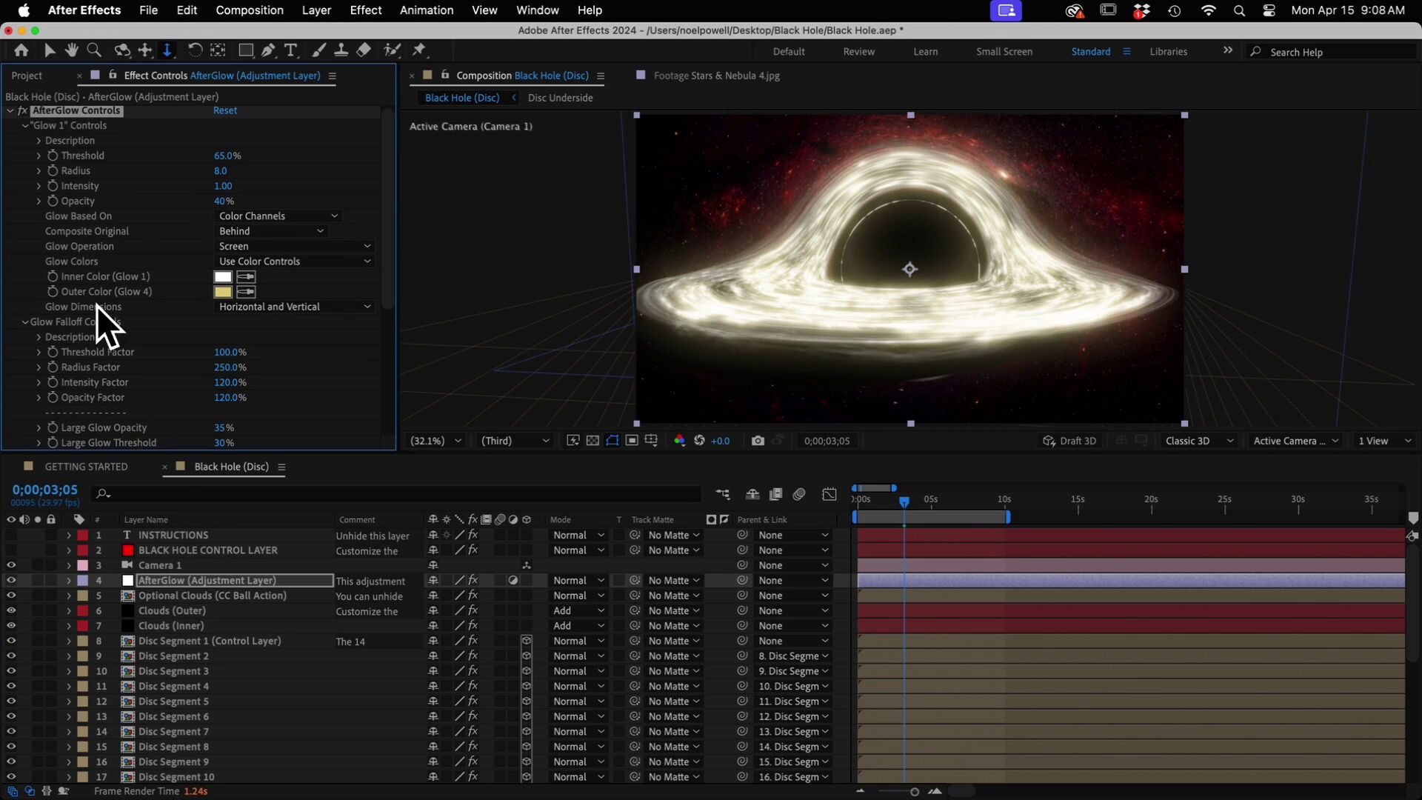
{"action": "scroll", "coordinate": [90, 388], "scroll_direction": "down", "scroll_amount": 5}
{"action": "scroll", "coordinate": [90, 388], "scroll_direction": "up", "scroll_amount": 5}
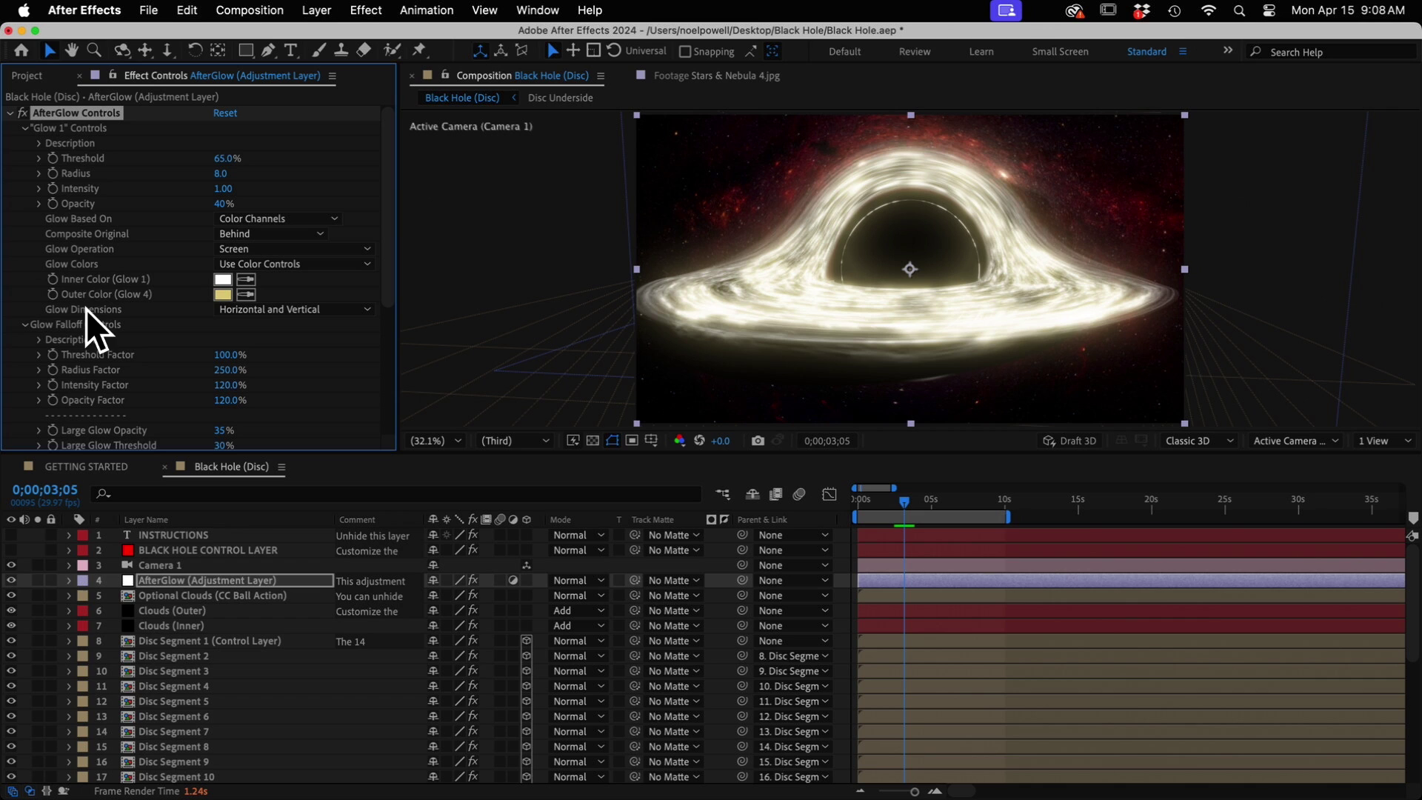
{"action": "scroll", "coordinate": [84, 296], "scroll_direction": "down", "scroll_amount": 5}
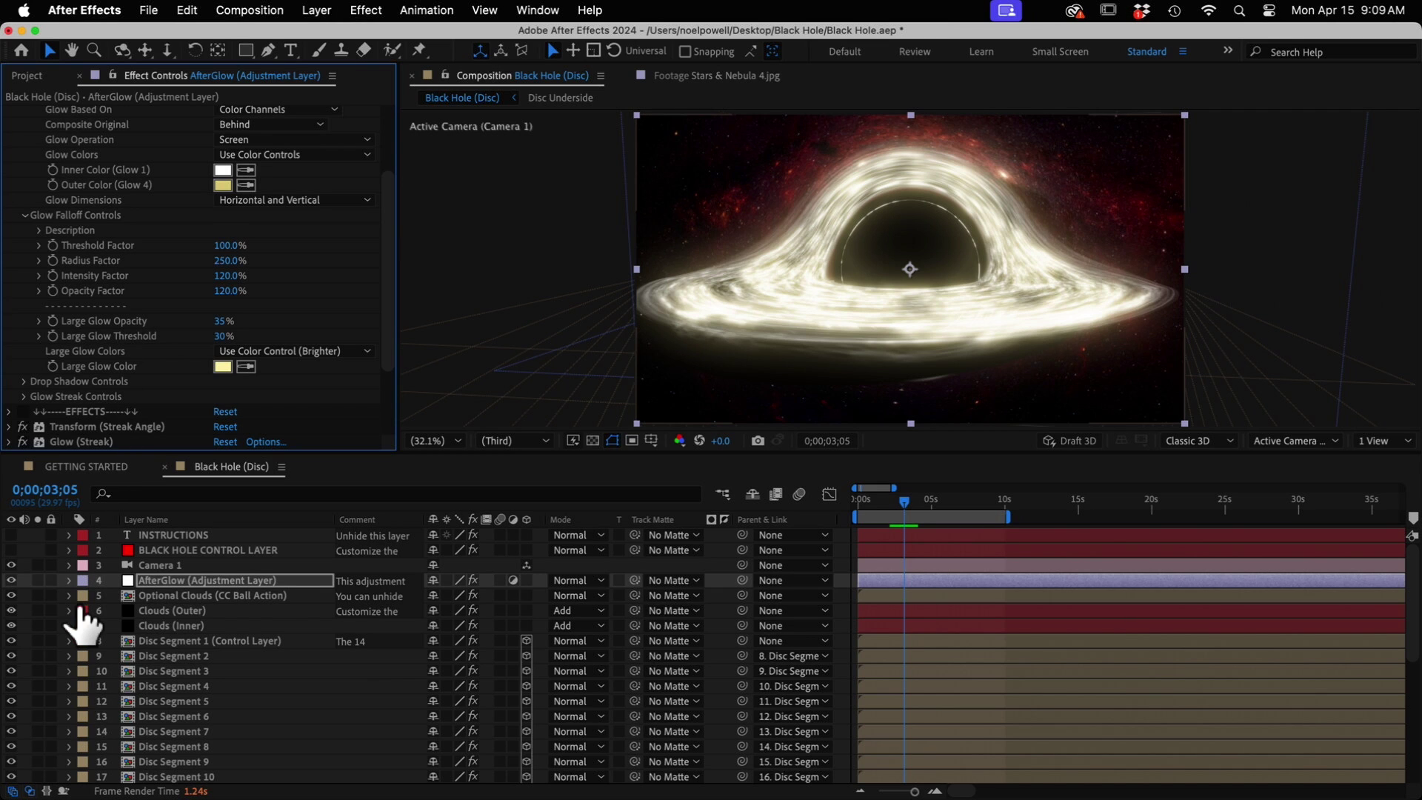
{"action": "left_click", "coordinate": [169, 550]}
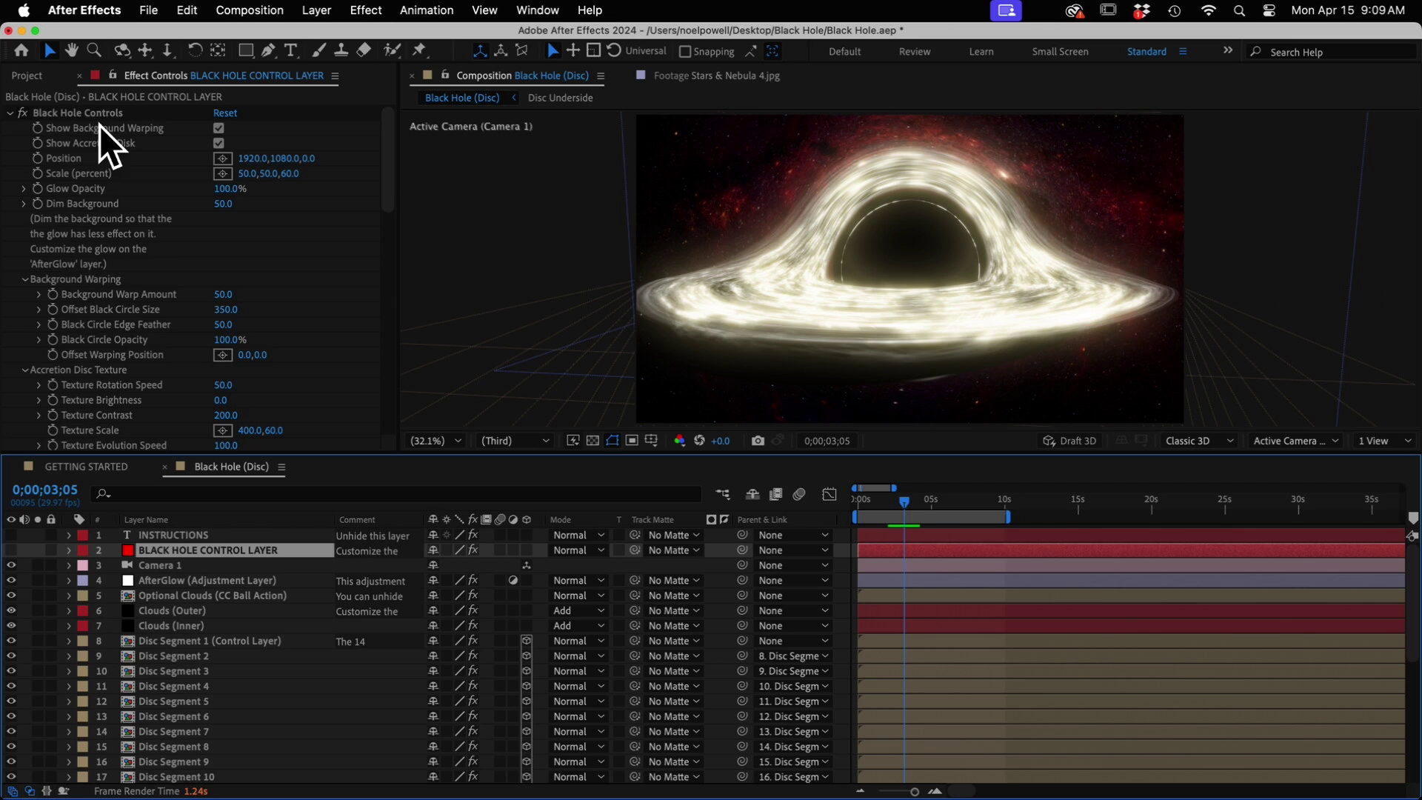
{"action": "scroll", "coordinate": [92, 385], "scroll_direction": "down", "scroll_amount": 5}
{"action": "scroll", "coordinate": [93, 393], "scroll_direction": "down", "scroll_amount": 10}
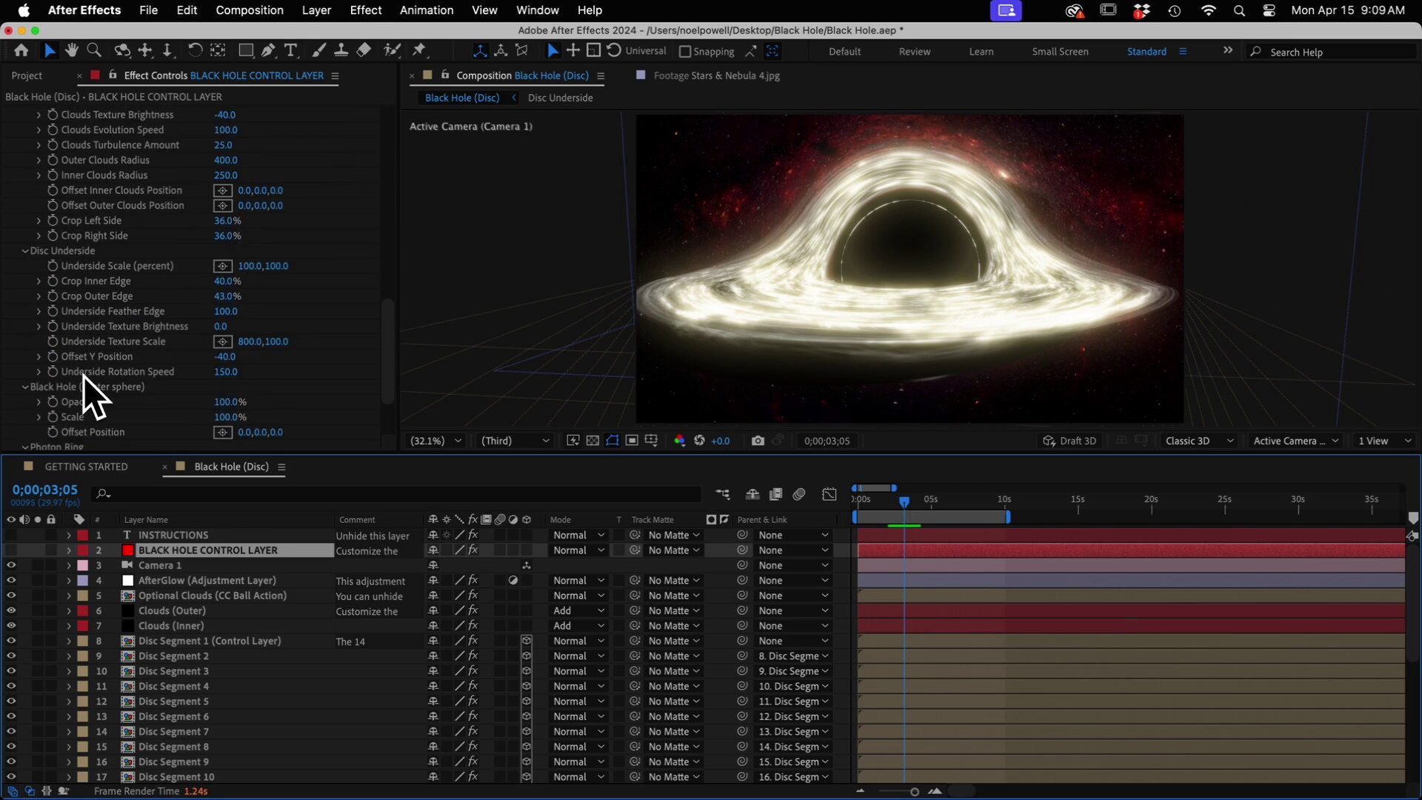
{"action": "scroll", "coordinate": [93, 393], "scroll_direction": "up", "scroll_amount": 15}
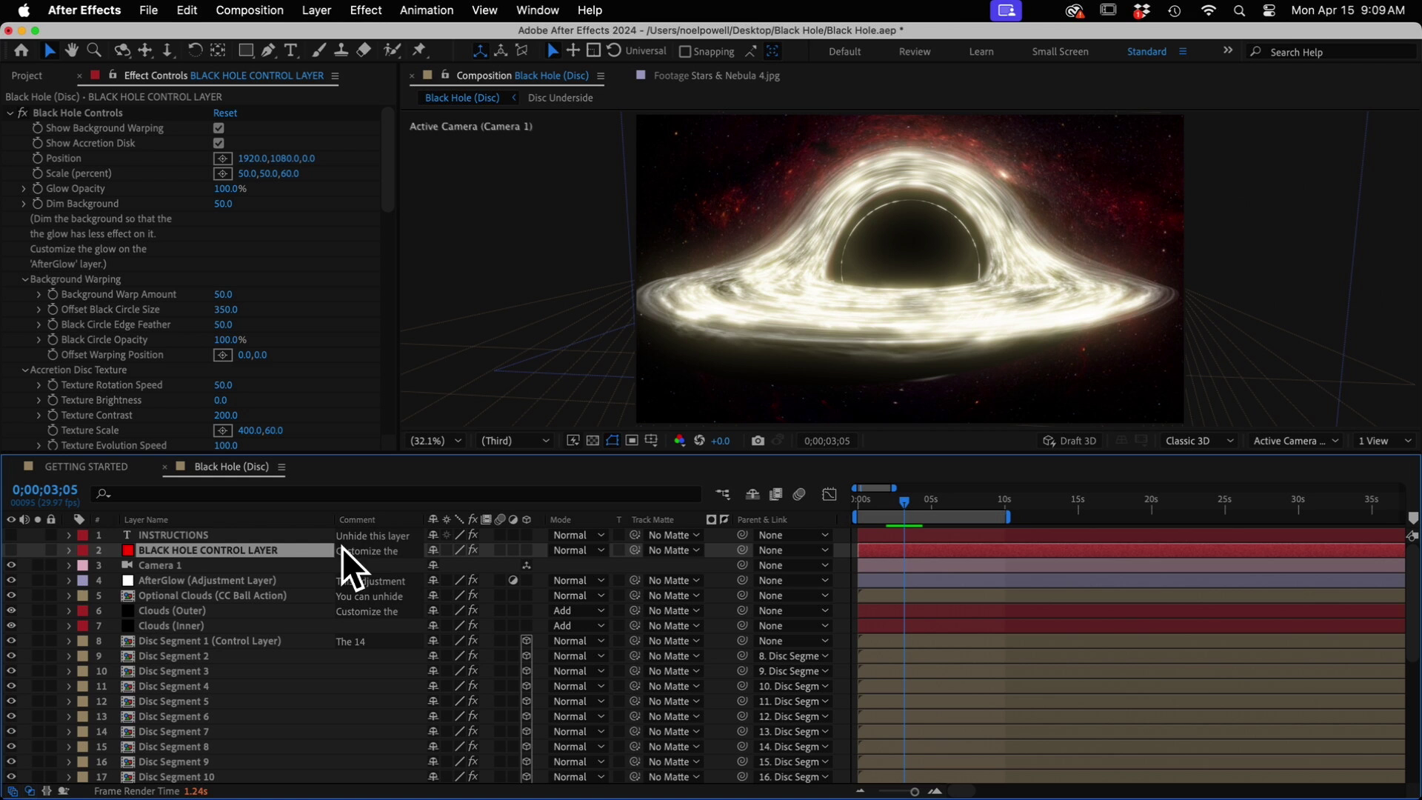
{"action": "left_click", "coordinate": [361, 550]}
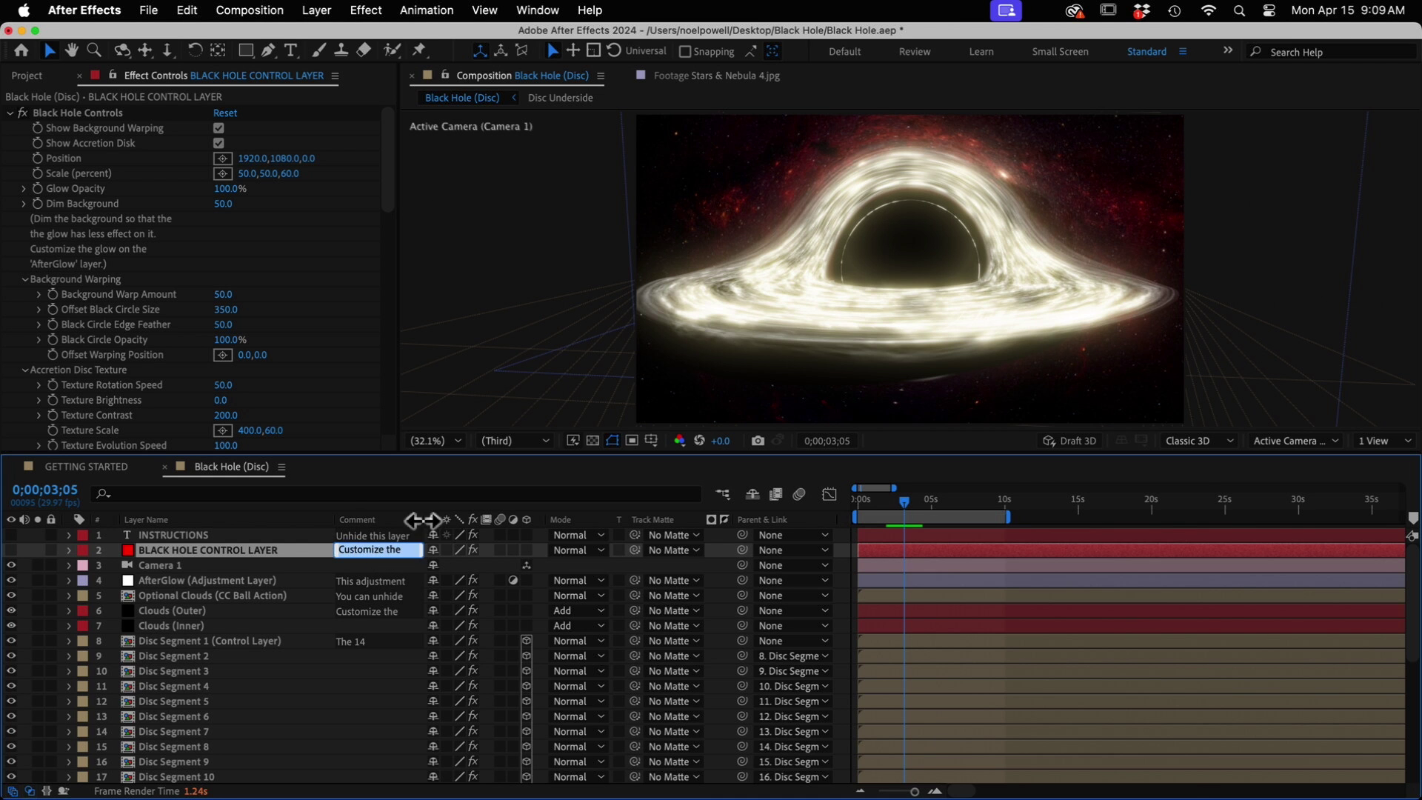
{"action": "mouse_move", "coordinate": [424, 522]}
{"action": "left_mouse_down"}
{"action": "mouse_move", "coordinate": [896, 533]}
{"action": "mouse_move", "coordinate": [527, 489]}
{"action": "mouse_move", "coordinate": [426, 522]}
{"action": "left_mouse_up"}
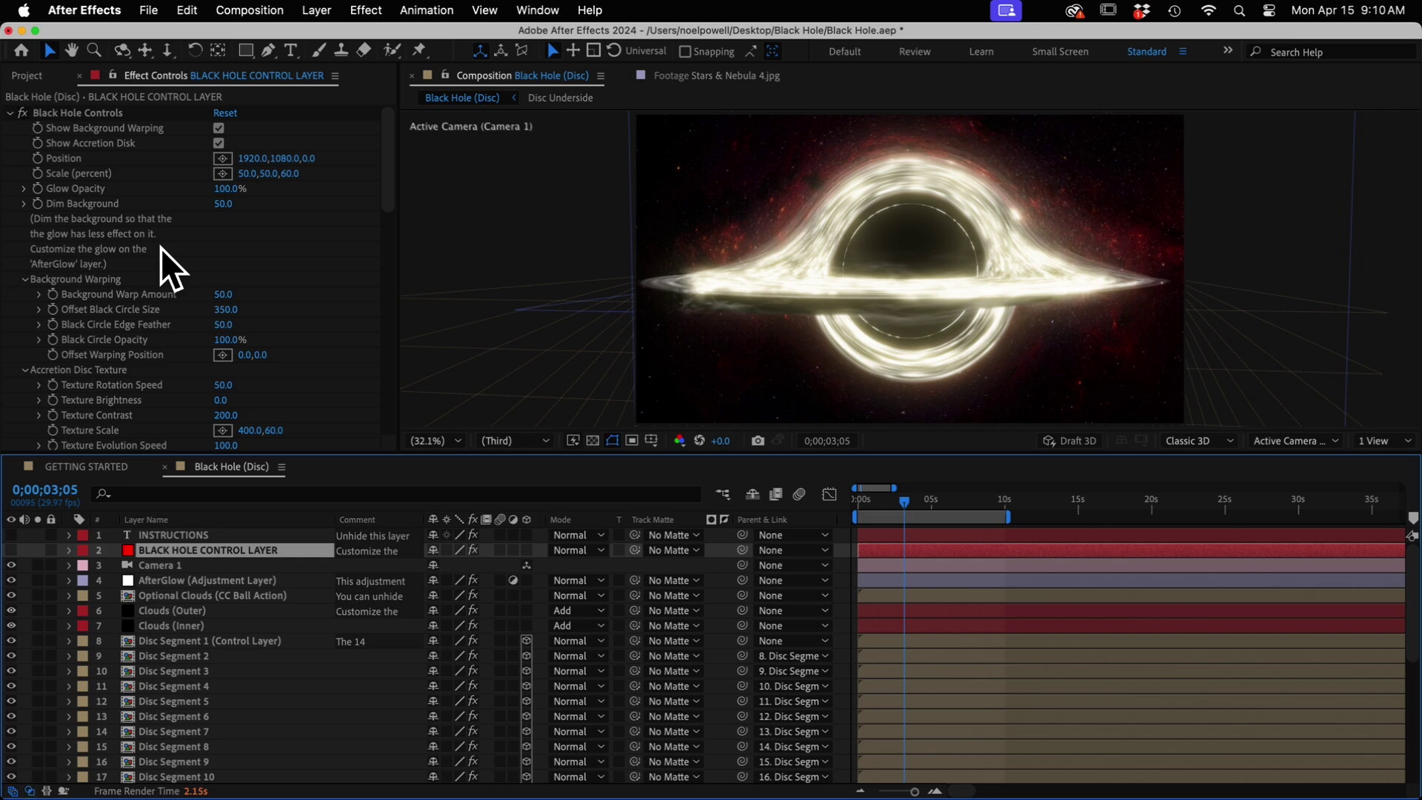
{"action": "left_click", "coordinate": [37, 177]}
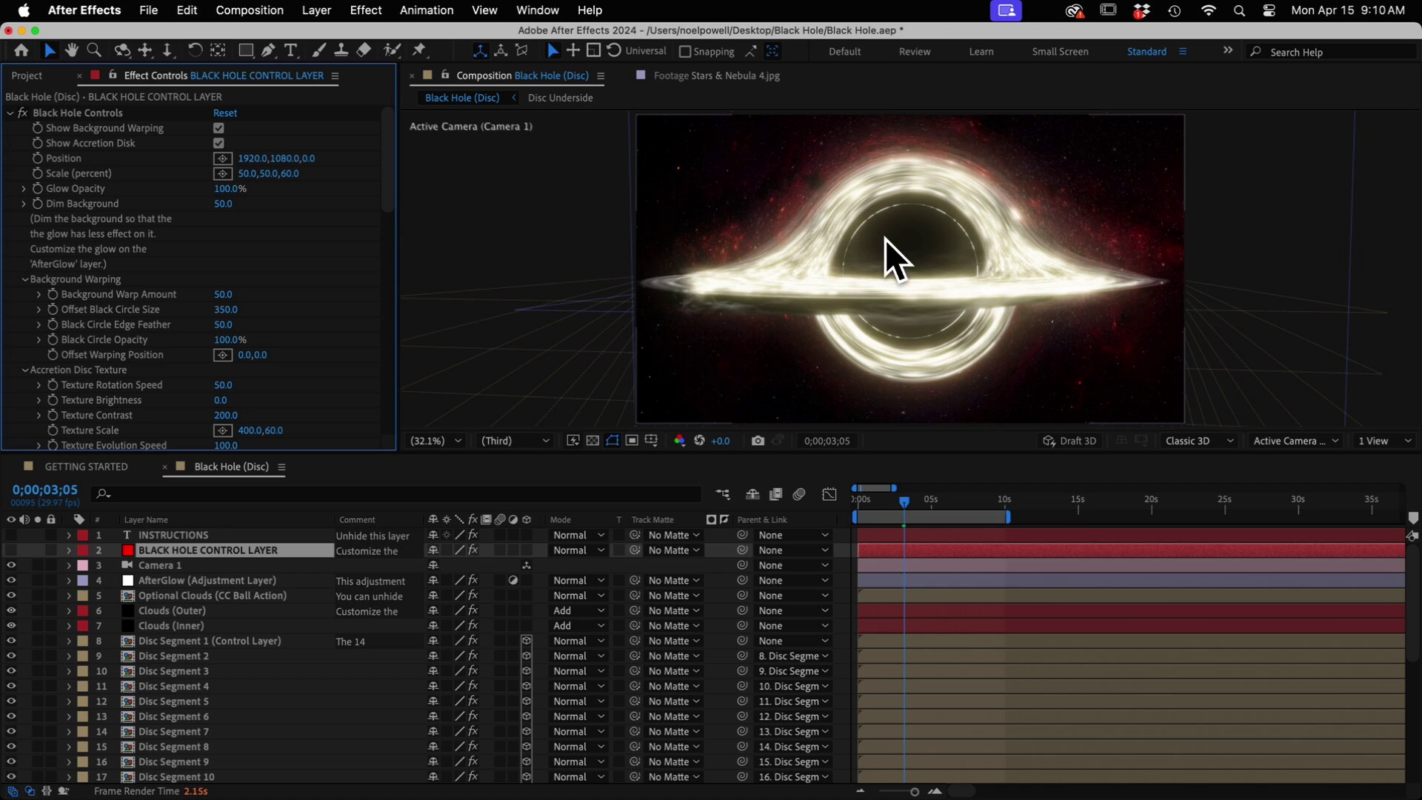
{"action": "left_click", "coordinate": [152, 554]}
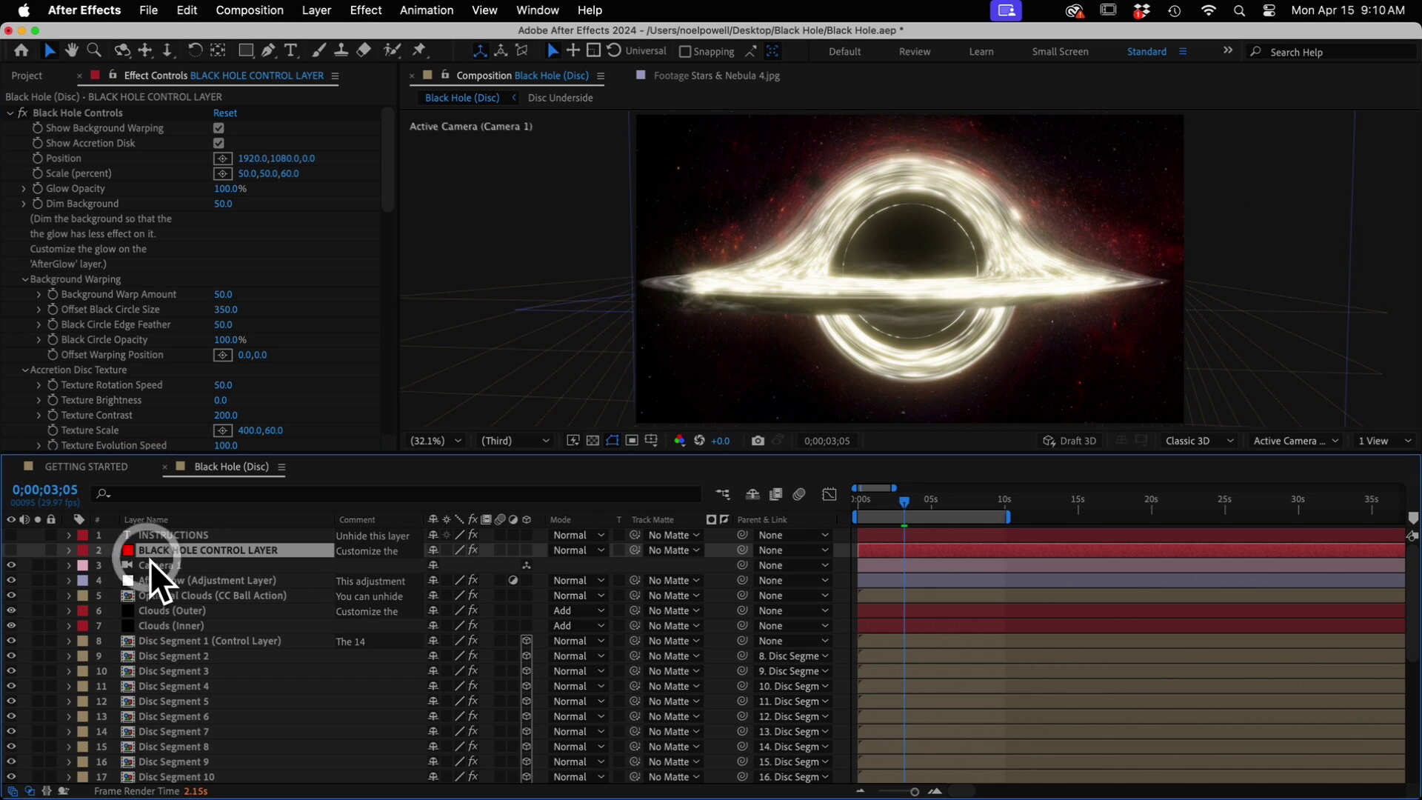
{"action": "left_click", "coordinate": [71, 176]}
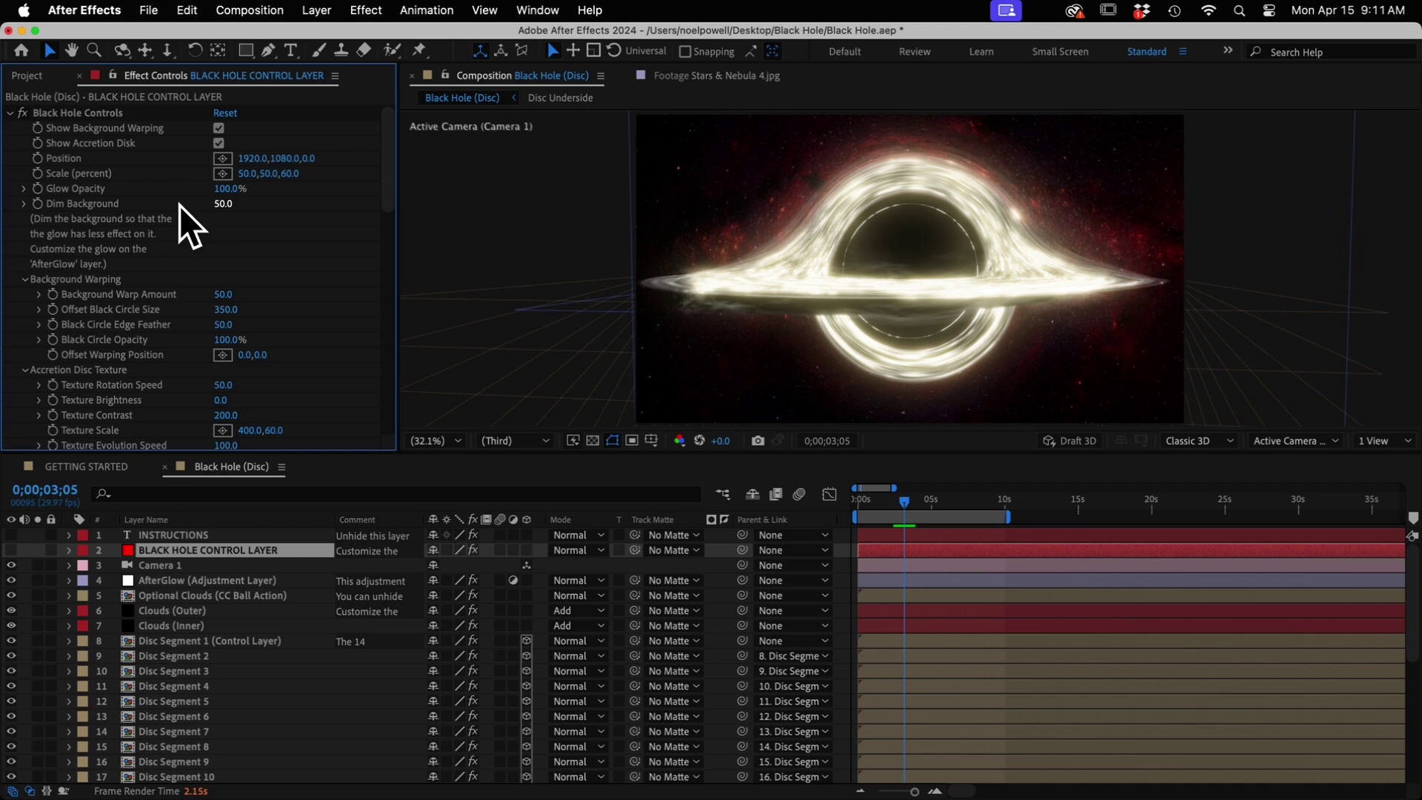
Lower Dim Background, then toggle the AfterGlow layer off and on to compare the look
{"action": "left_click_drag", "start_coordinate": [217, 205], "coordinate": [159, 205]}
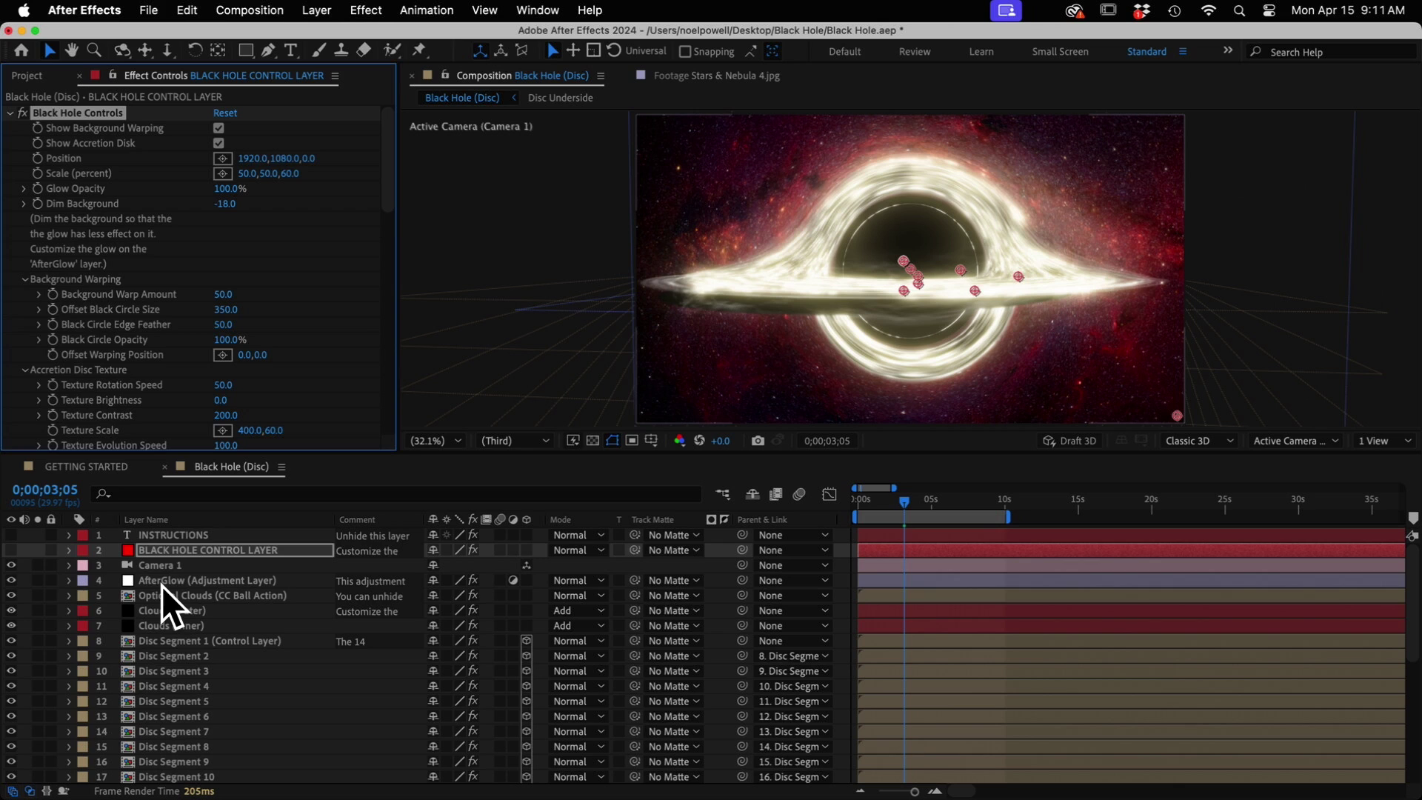
{"action": "left_click", "coordinate": [189, 581]}
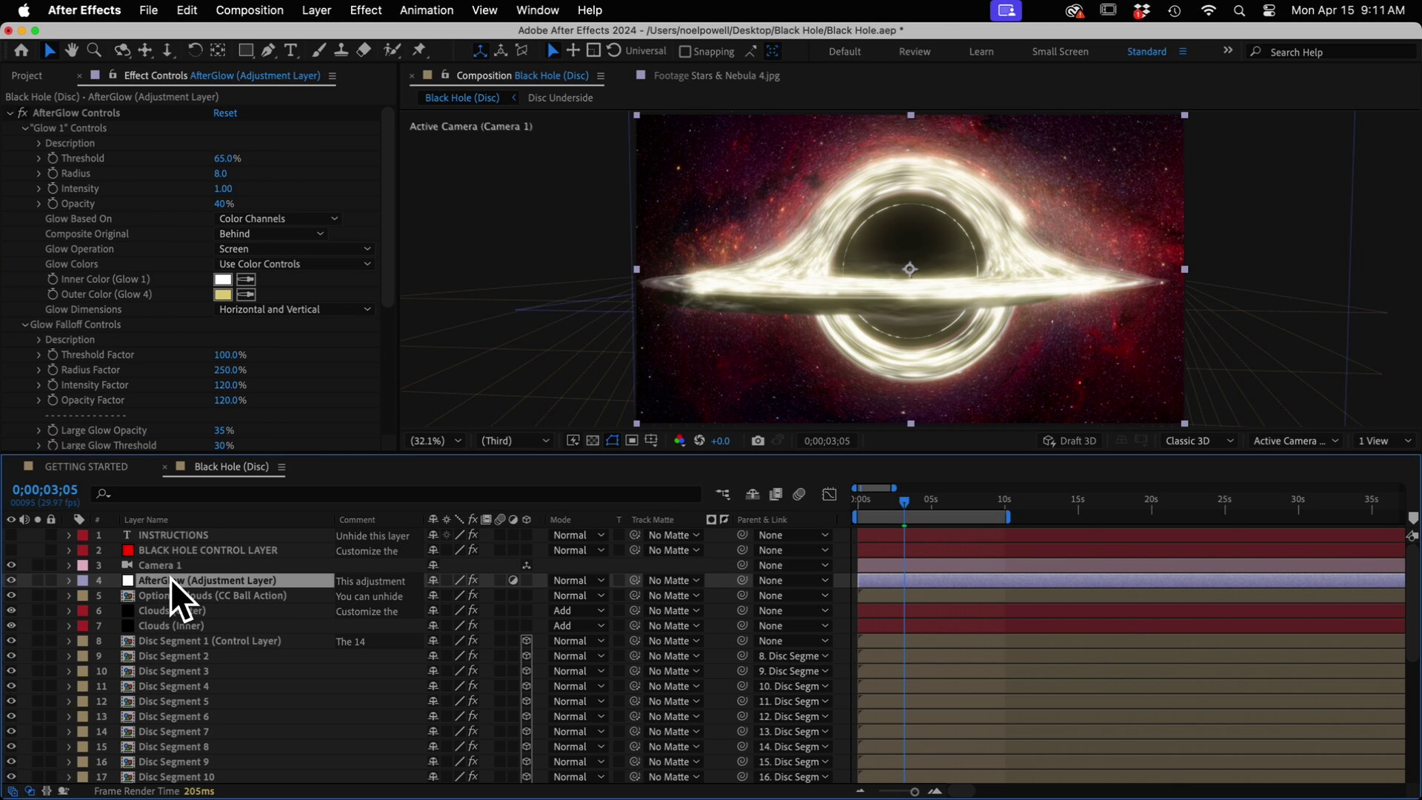
{"action": "left_click", "coordinate": [11, 581]}
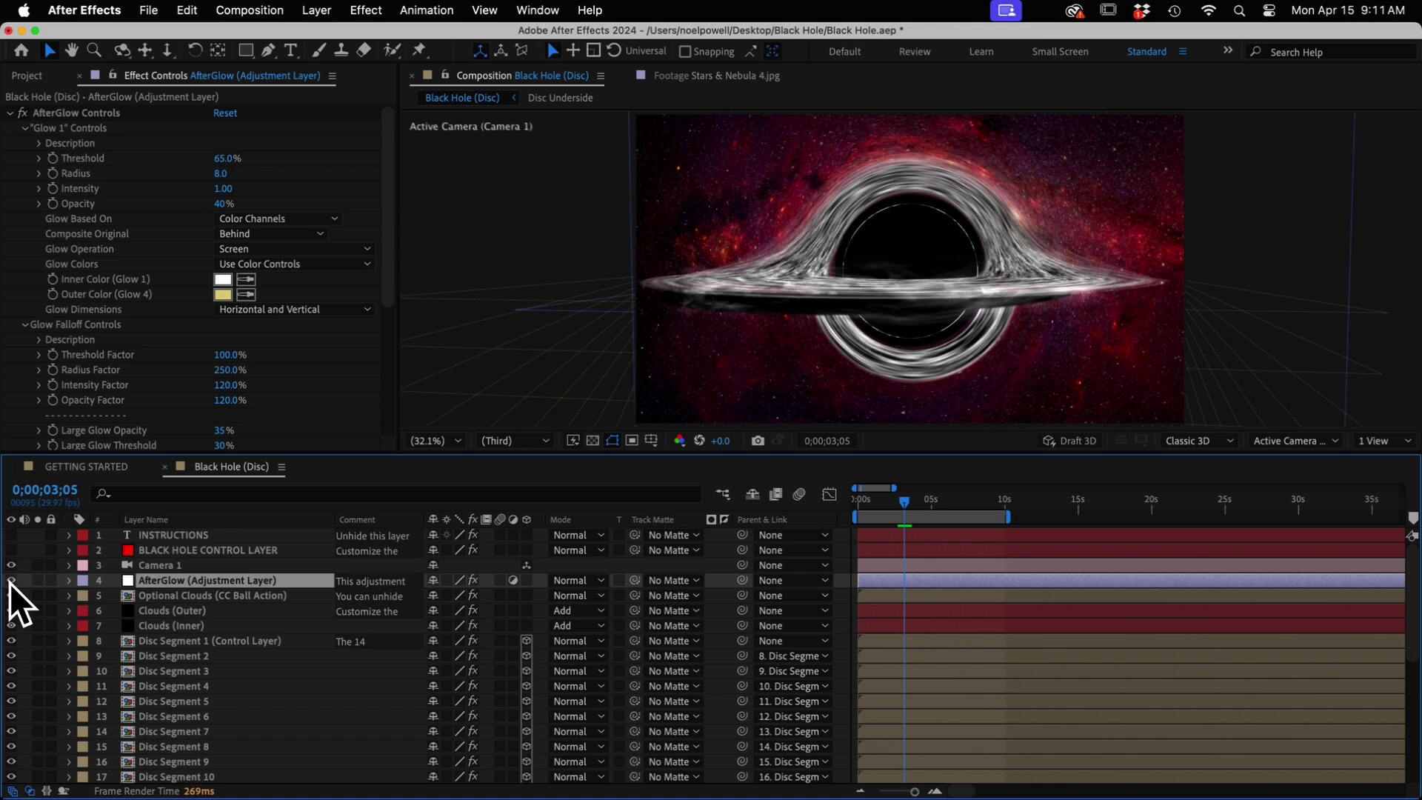
{"action": "left_click", "coordinate": [11, 582]}
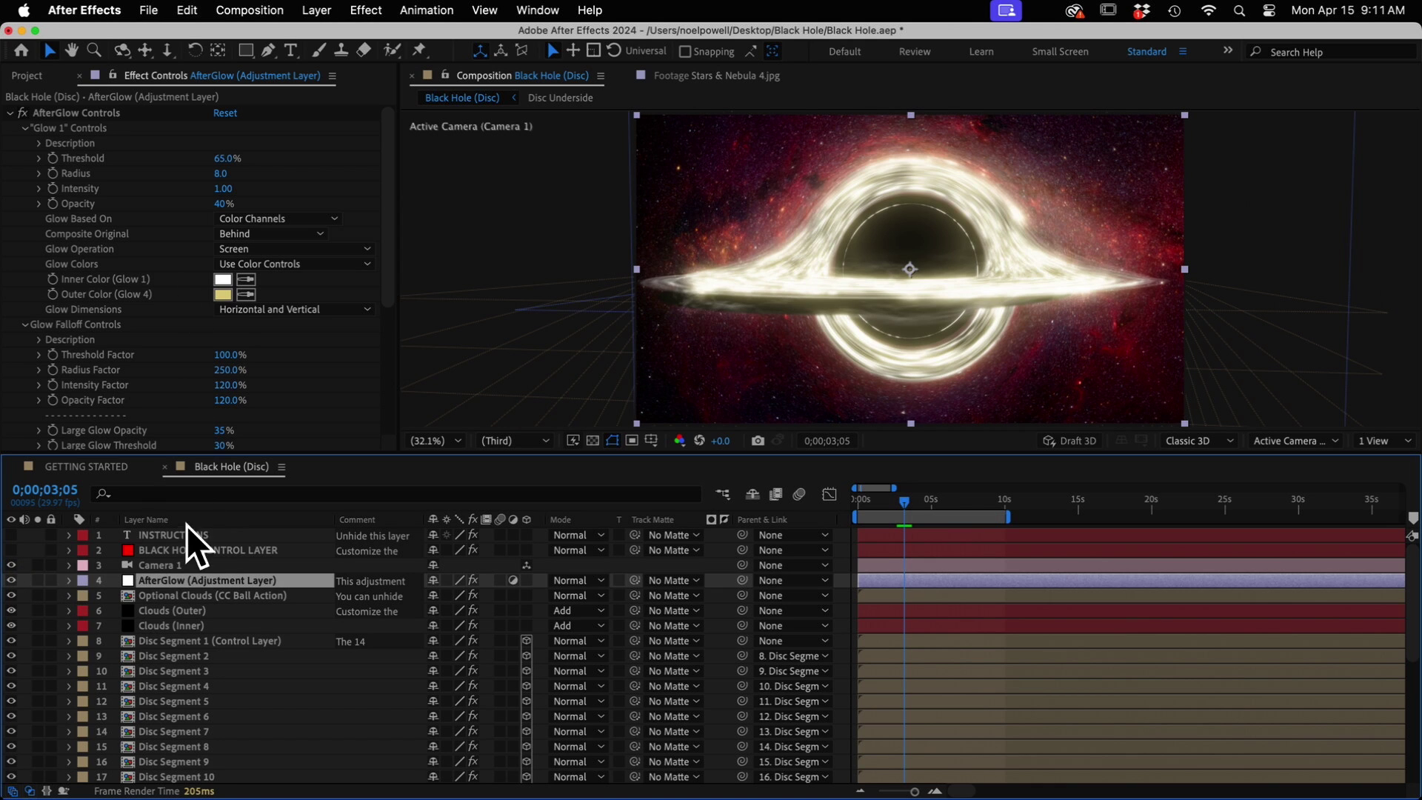
Raise Dim Background in Black Hole Controls to 54
{"action": "left_click", "coordinate": [185, 550]}
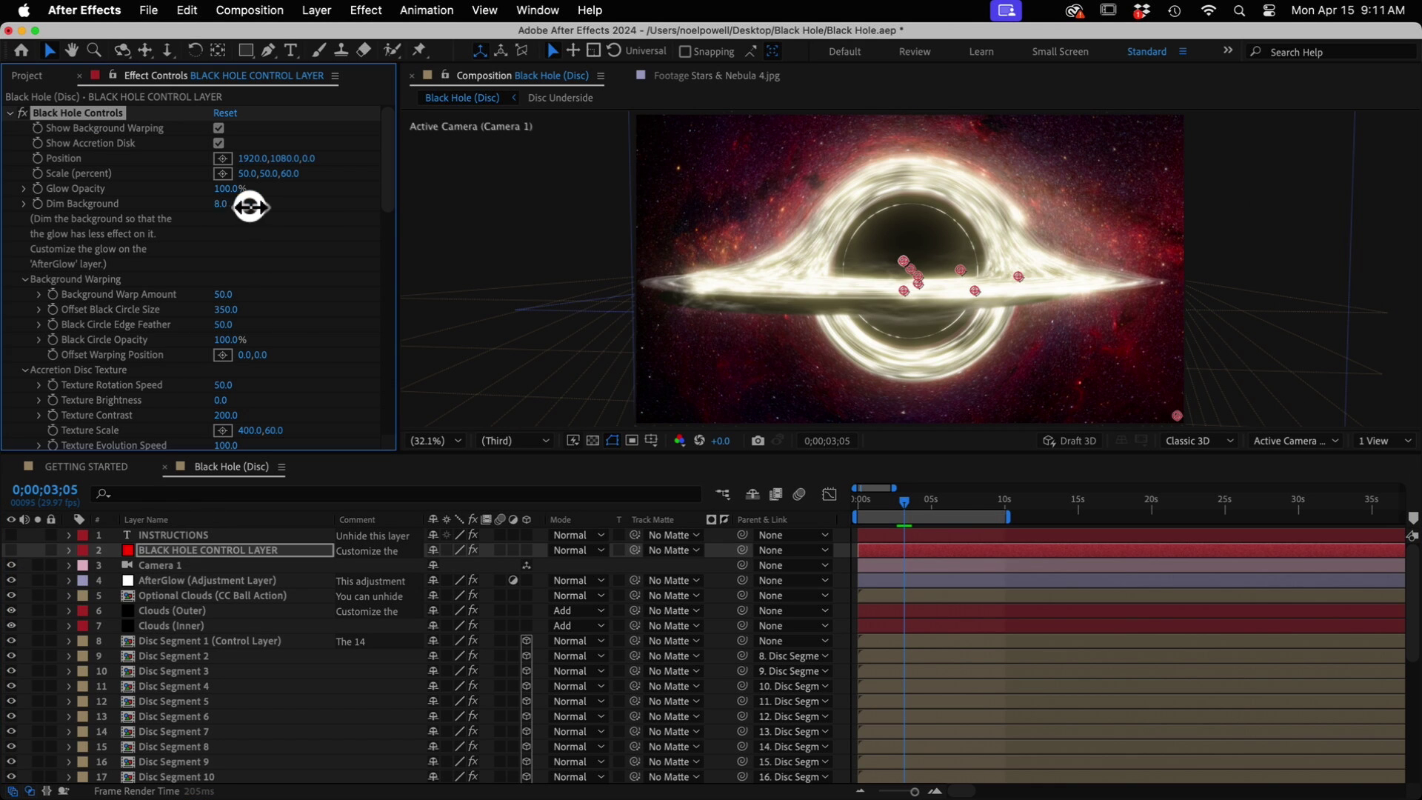
{"action": "left_click_drag", "start_coordinate": [250, 206], "coordinate": [290, 209]}
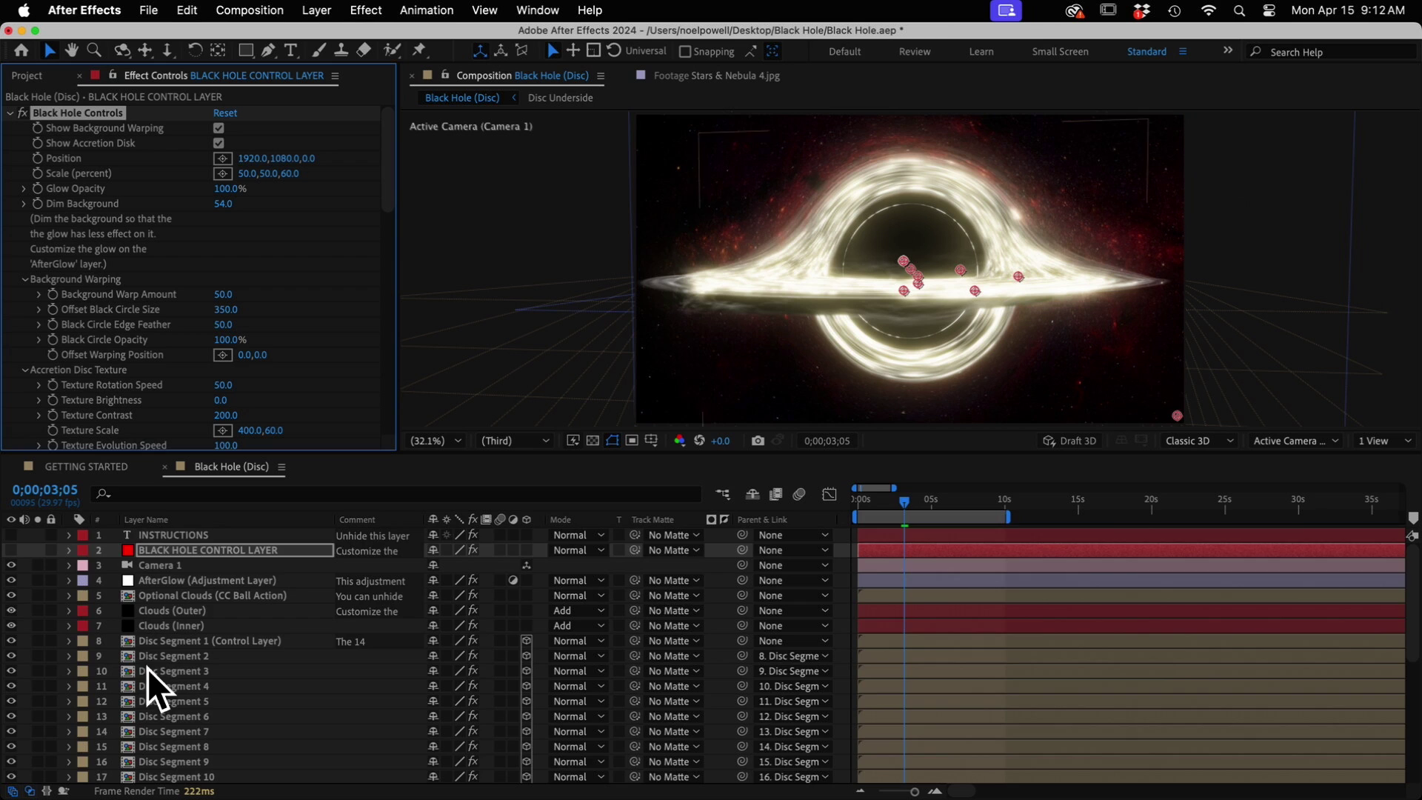
{"action": "scroll", "coordinate": [158, 674], "scroll_direction": "down", "scroll_amount": 5}
Select the cloud and disc segment layers together and hide them
{"action": "left_click", "coordinate": [235, 671]}
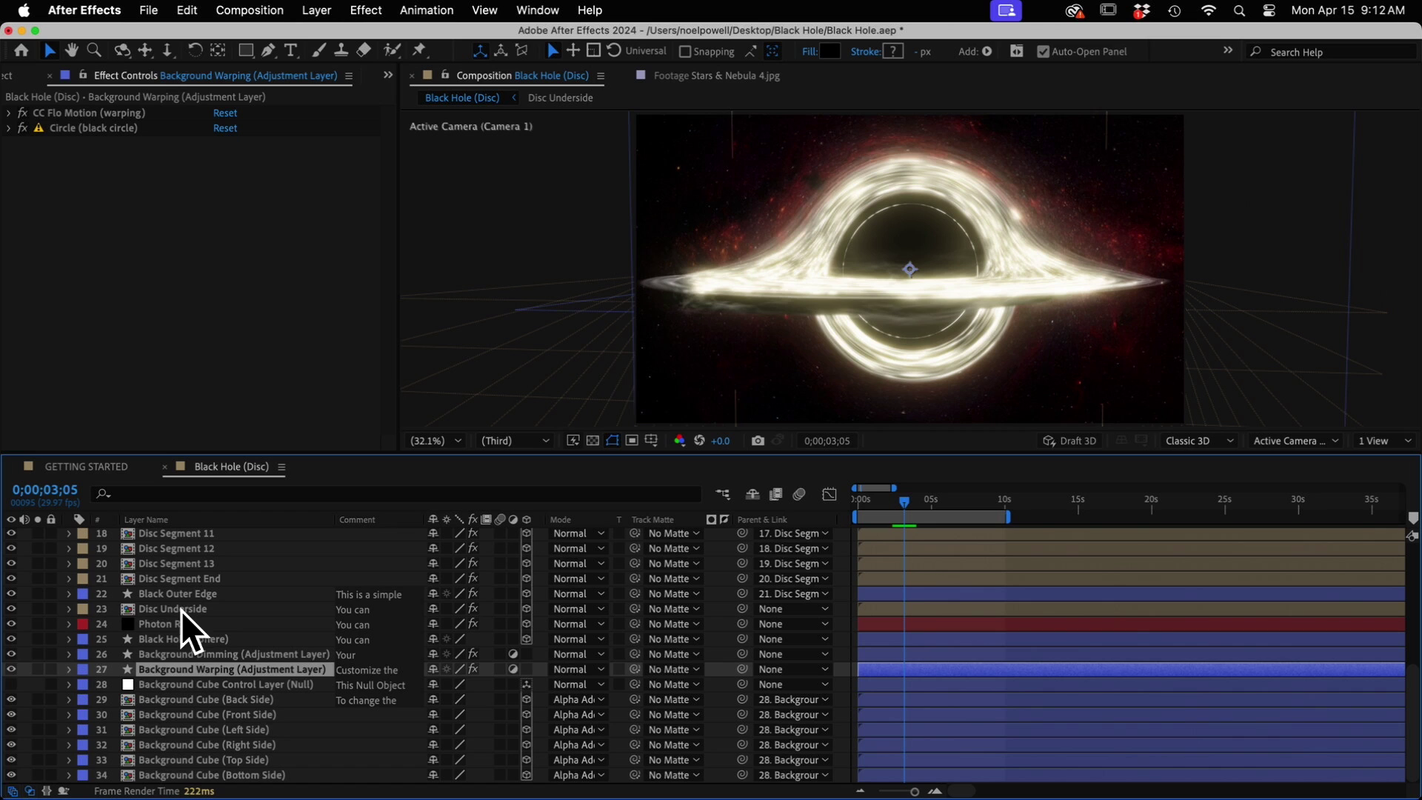
{"action": "left_click", "coordinate": [176, 637]}
{"action": "scroll", "coordinate": [176, 644], "scroll_direction": "up", "scroll_amount": 3}
{"action": "scroll", "coordinate": [175, 650], "scroll_direction": "up", "scroll_amount": 3}
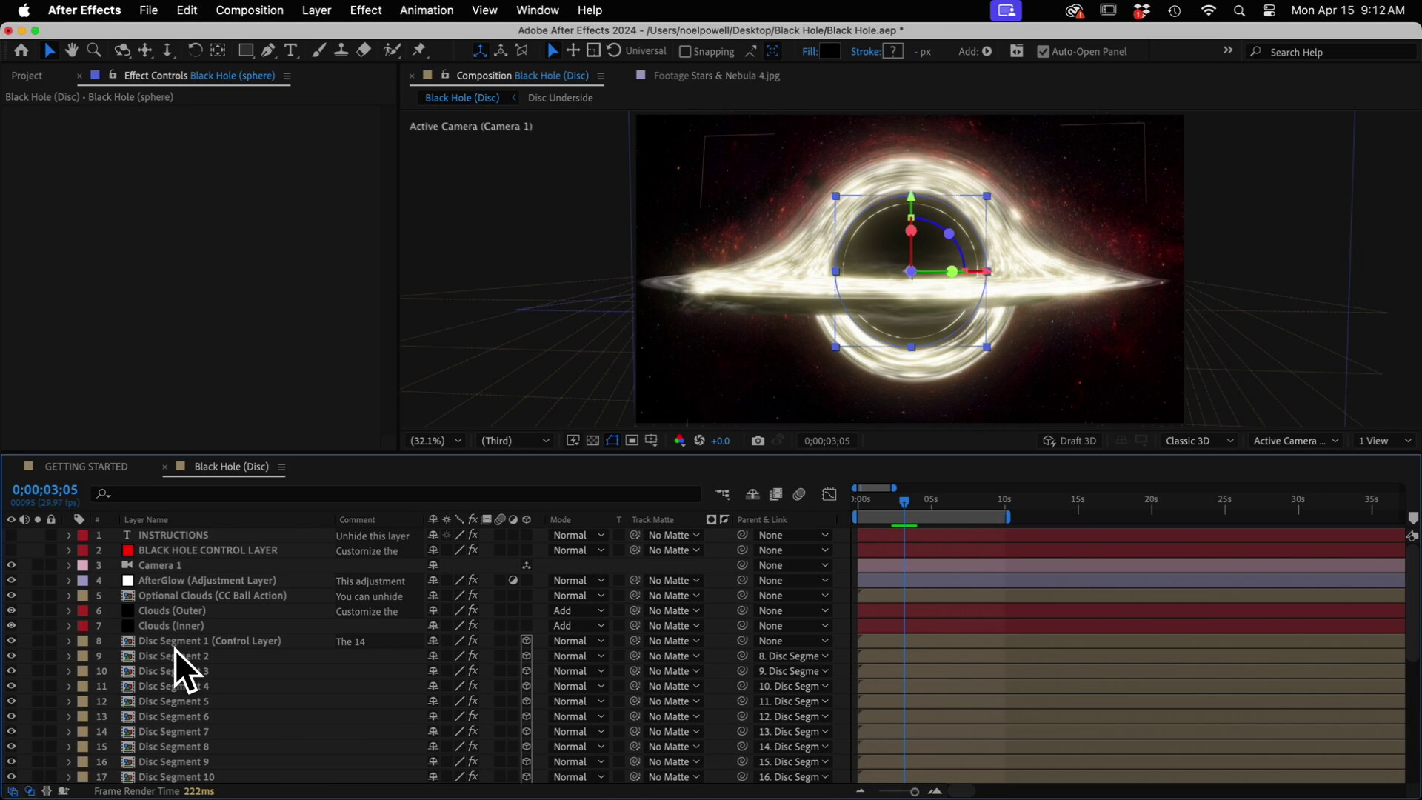
{"action": "left_click", "coordinate": [158, 596], "text": "shift"}
{"action": "left_click", "coordinate": [10, 597]}
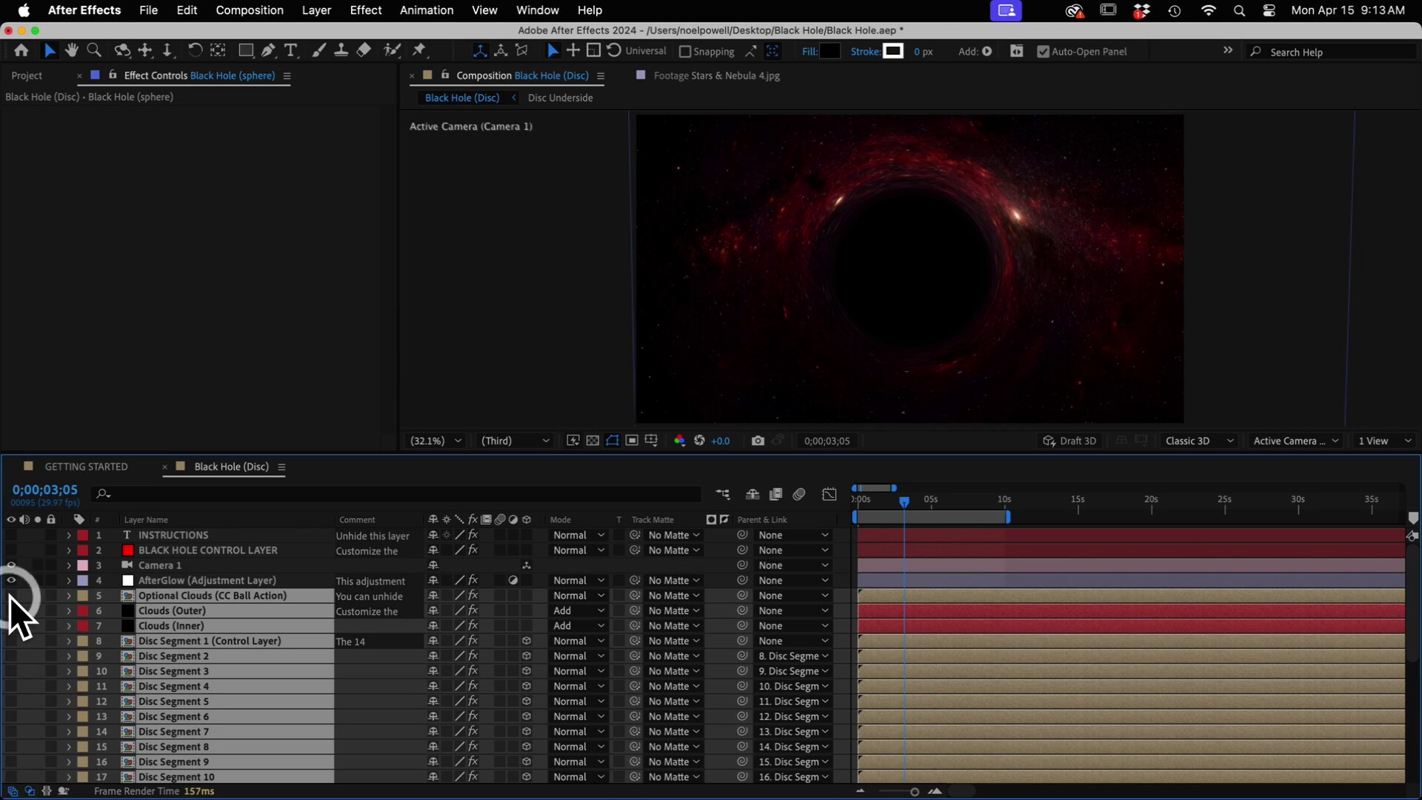
Increase Background Warp Amount to 111 on the control layer and preview the warped background
{"action": "left_click", "coordinate": [157, 550]}
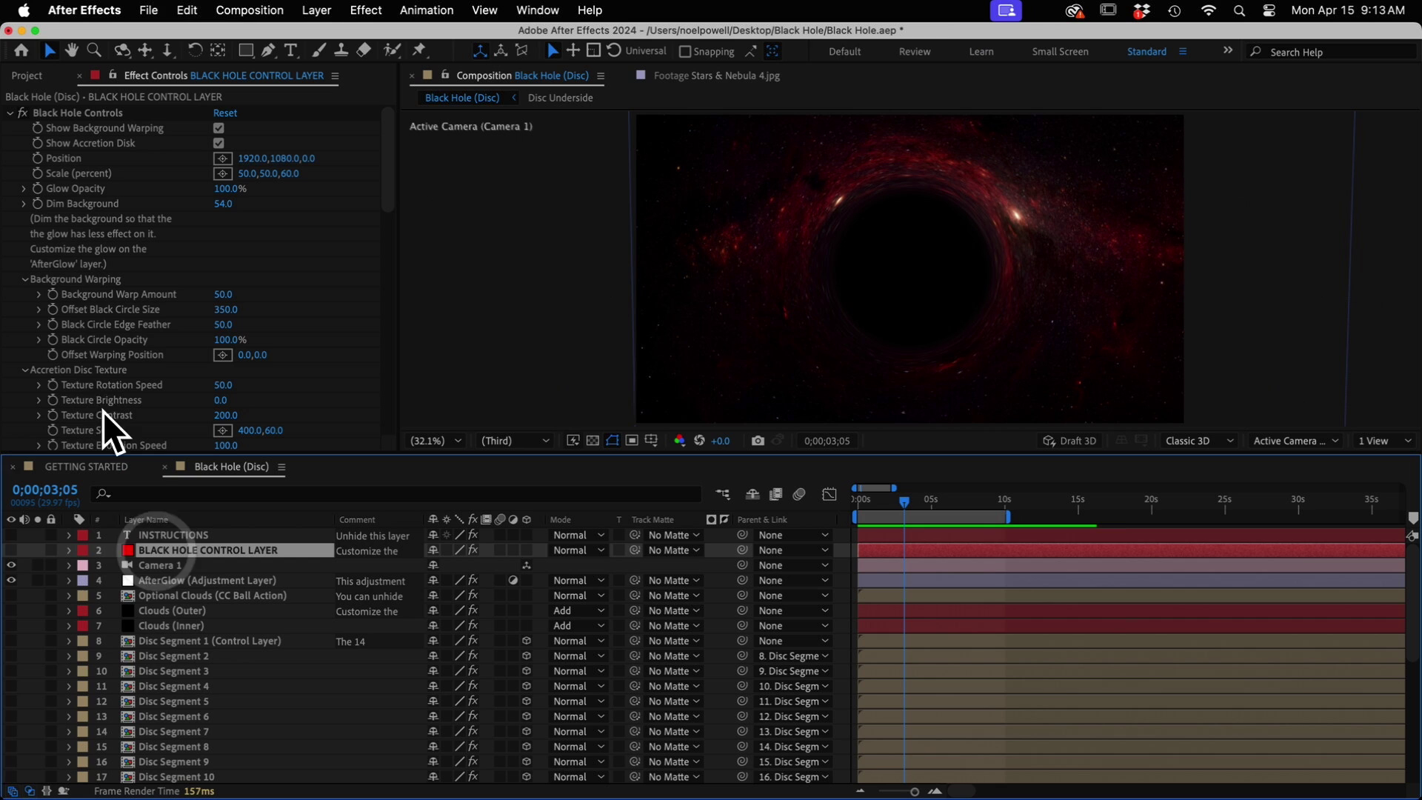
{"action": "left_click", "coordinate": [232, 296]}
{"action": "left_click_drag", "start_coordinate": [232, 296], "coordinate": [134, 294]}
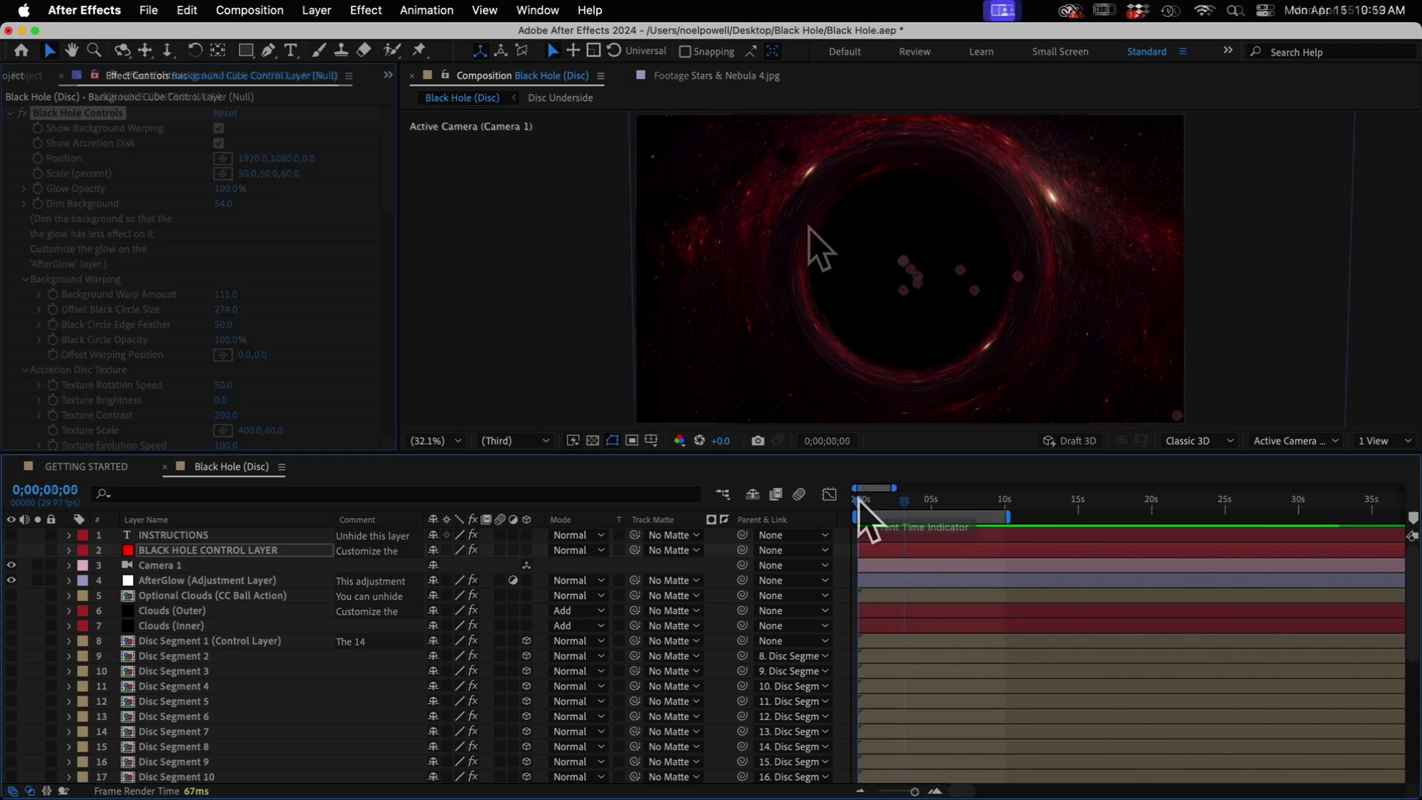
{"action": "key", "text": "space"}
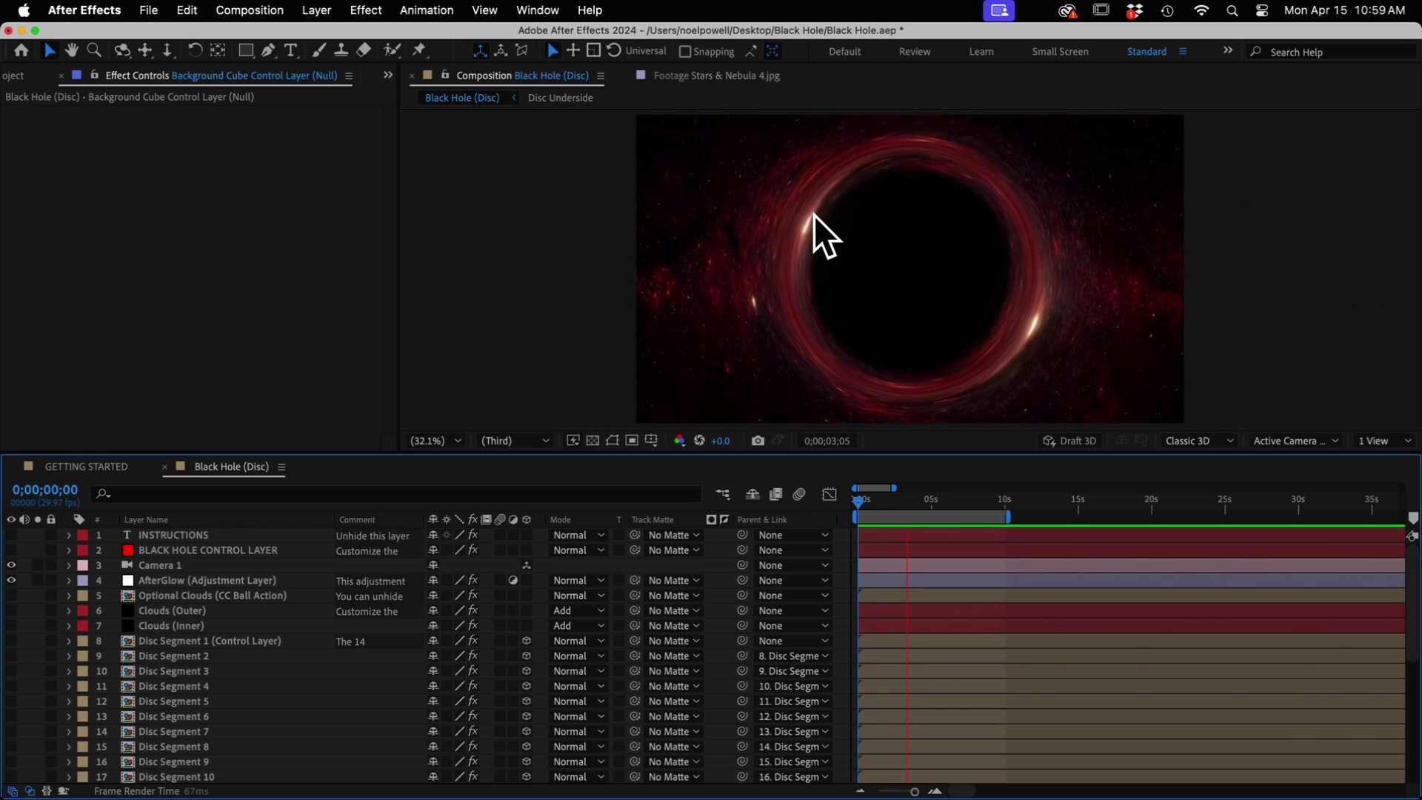
{"action": "key", "text": "space"}
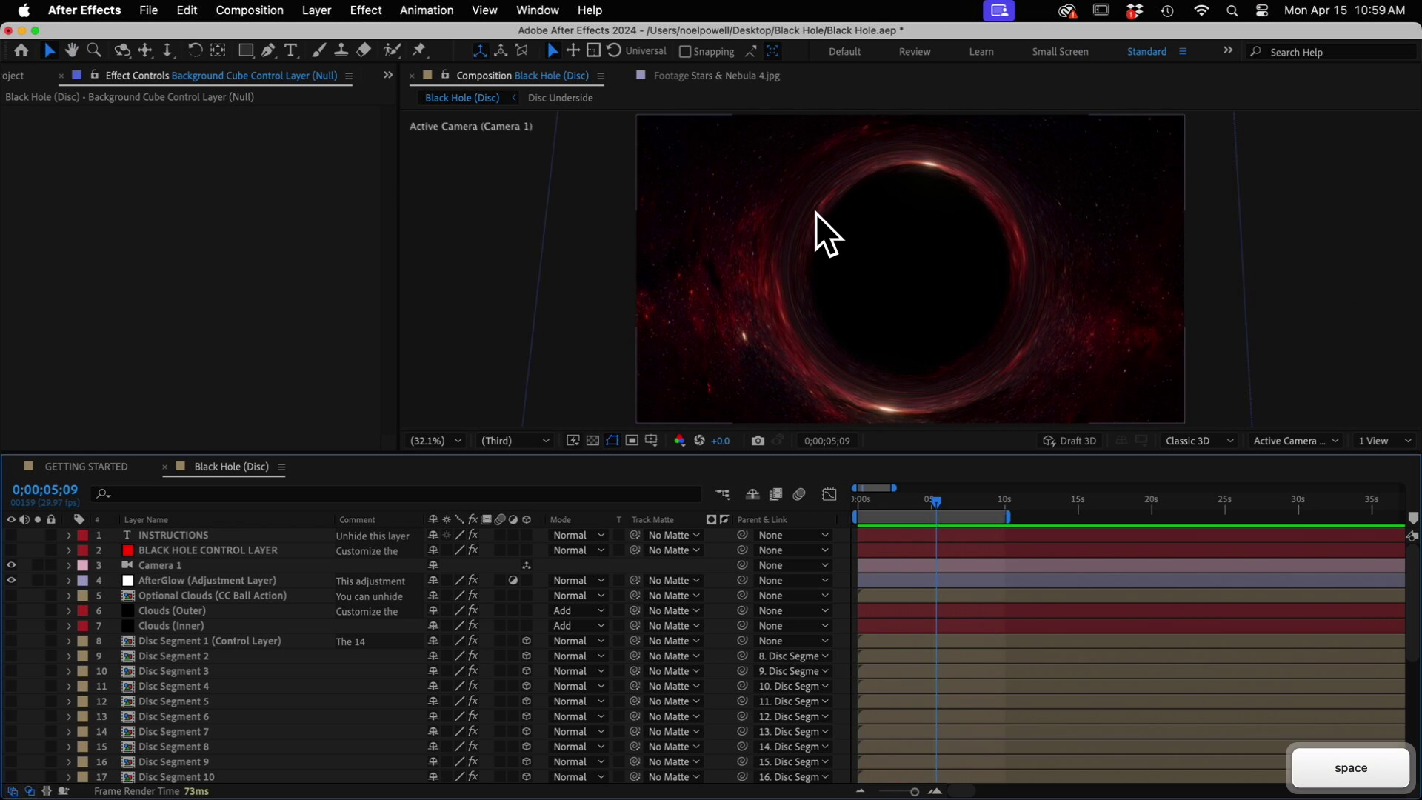
{"action": "key", "text": "space"}
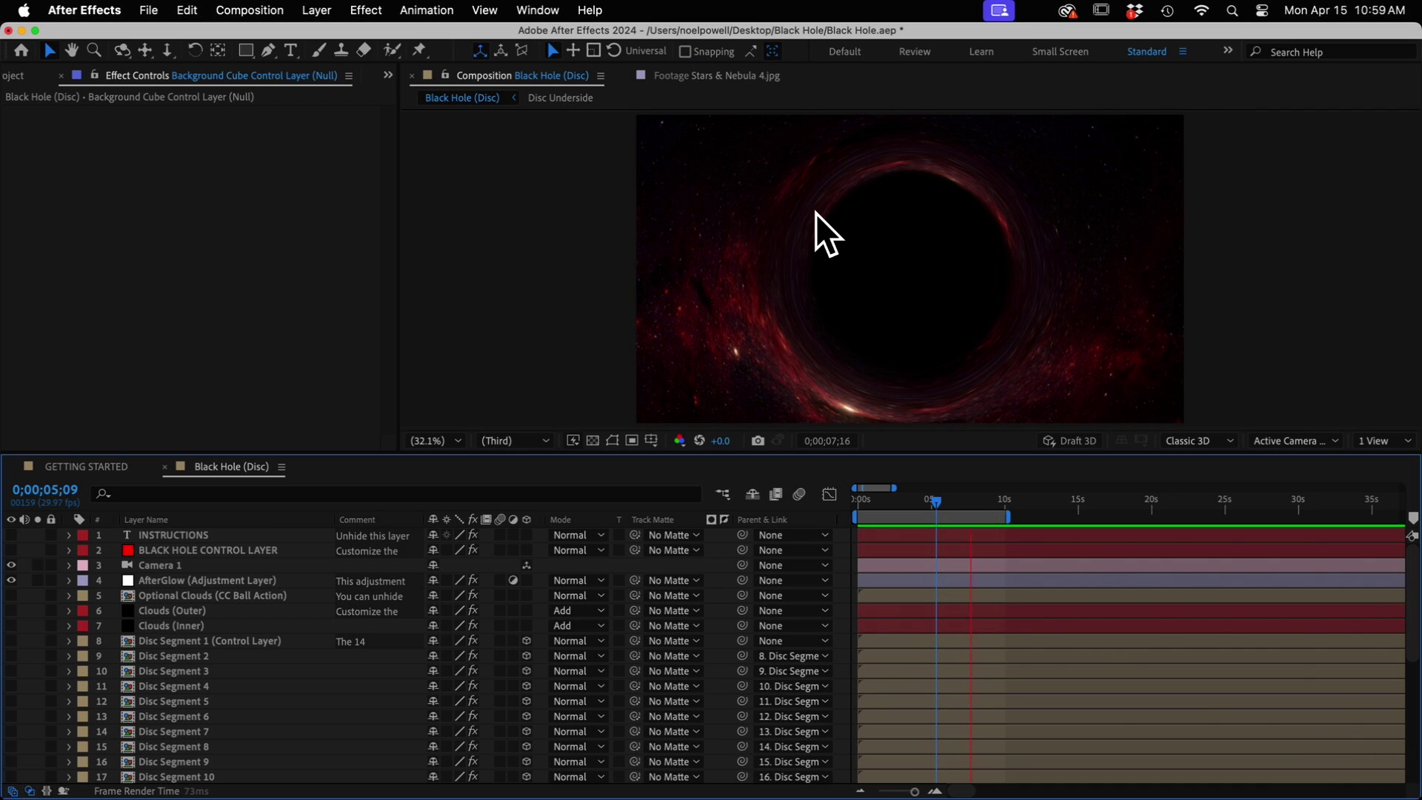
{"action": "key", "text": "space"}
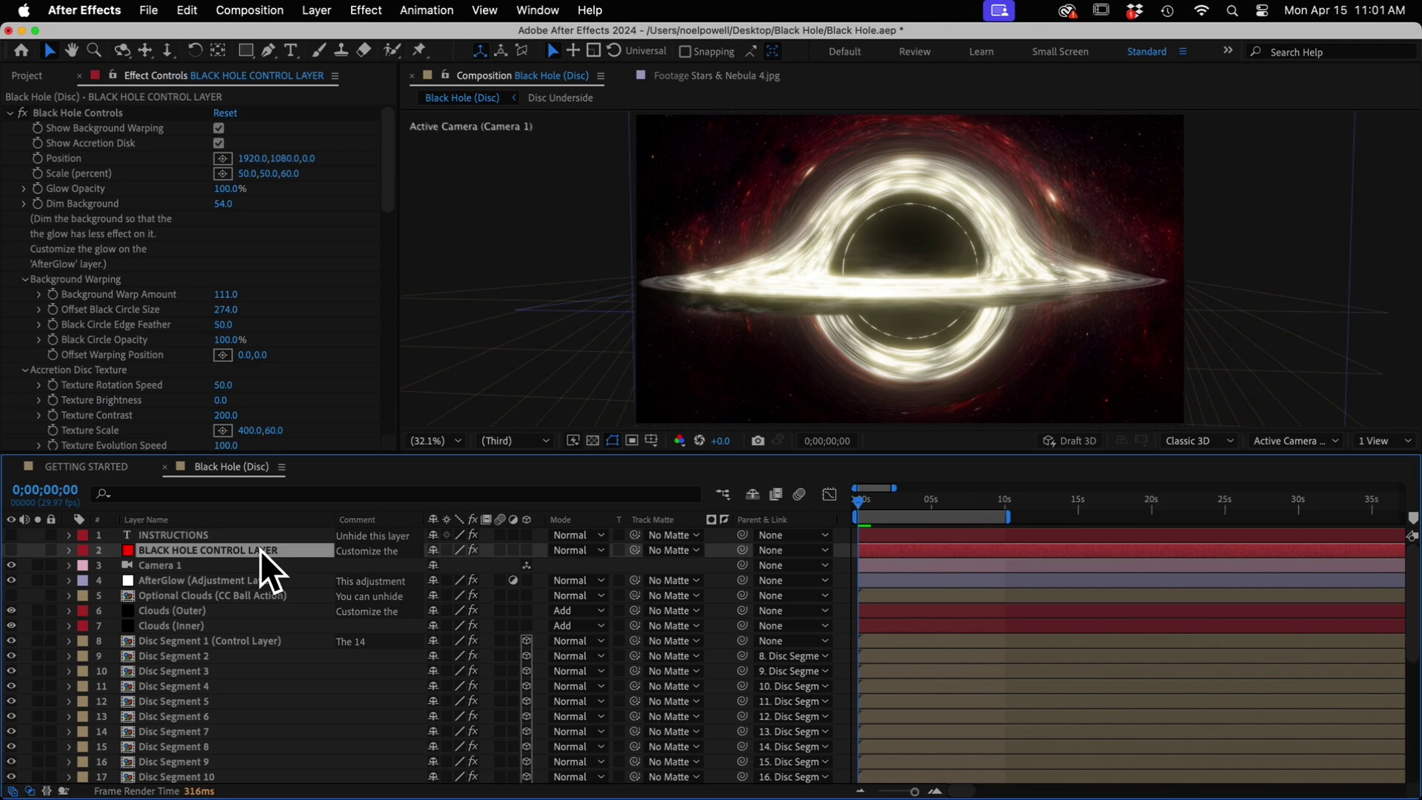
{"action": "scroll", "coordinate": [106, 329], "scroll_direction": "down", "scroll_amount": 10}
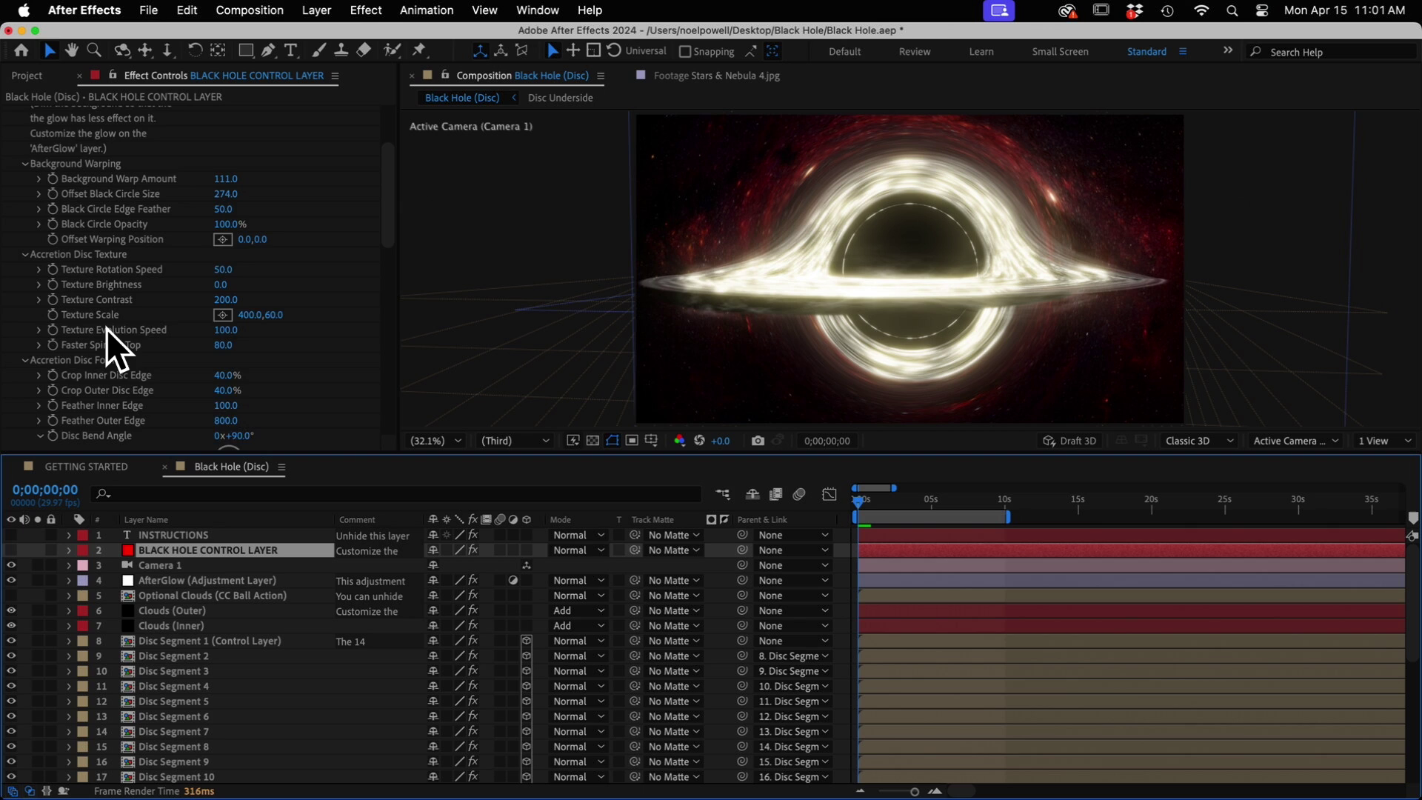
{"action": "scroll", "coordinate": [89, 326], "scroll_direction": "down", "scroll_amount": 4}
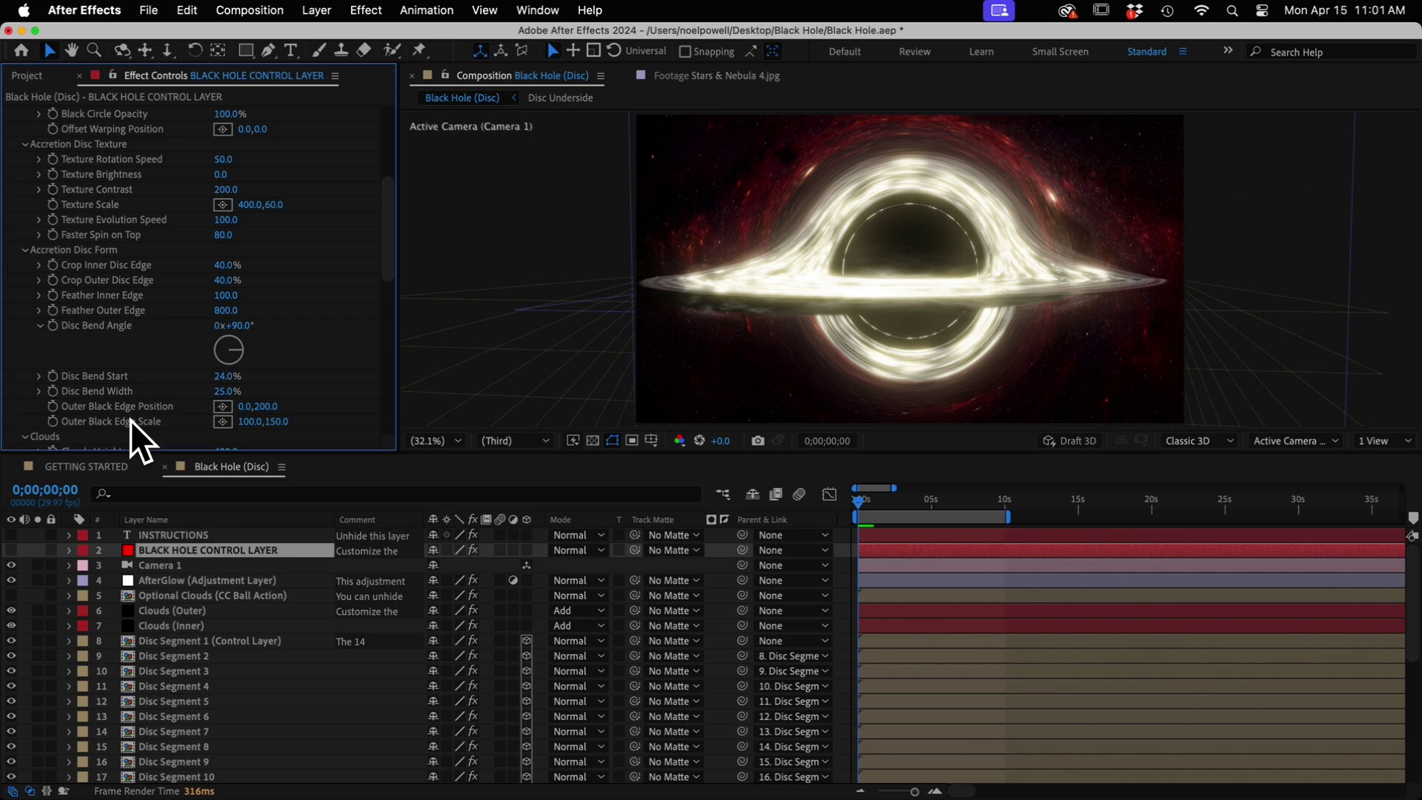
{"action": "scroll", "coordinate": [171, 652], "scroll_direction": "down", "scroll_amount": 6}
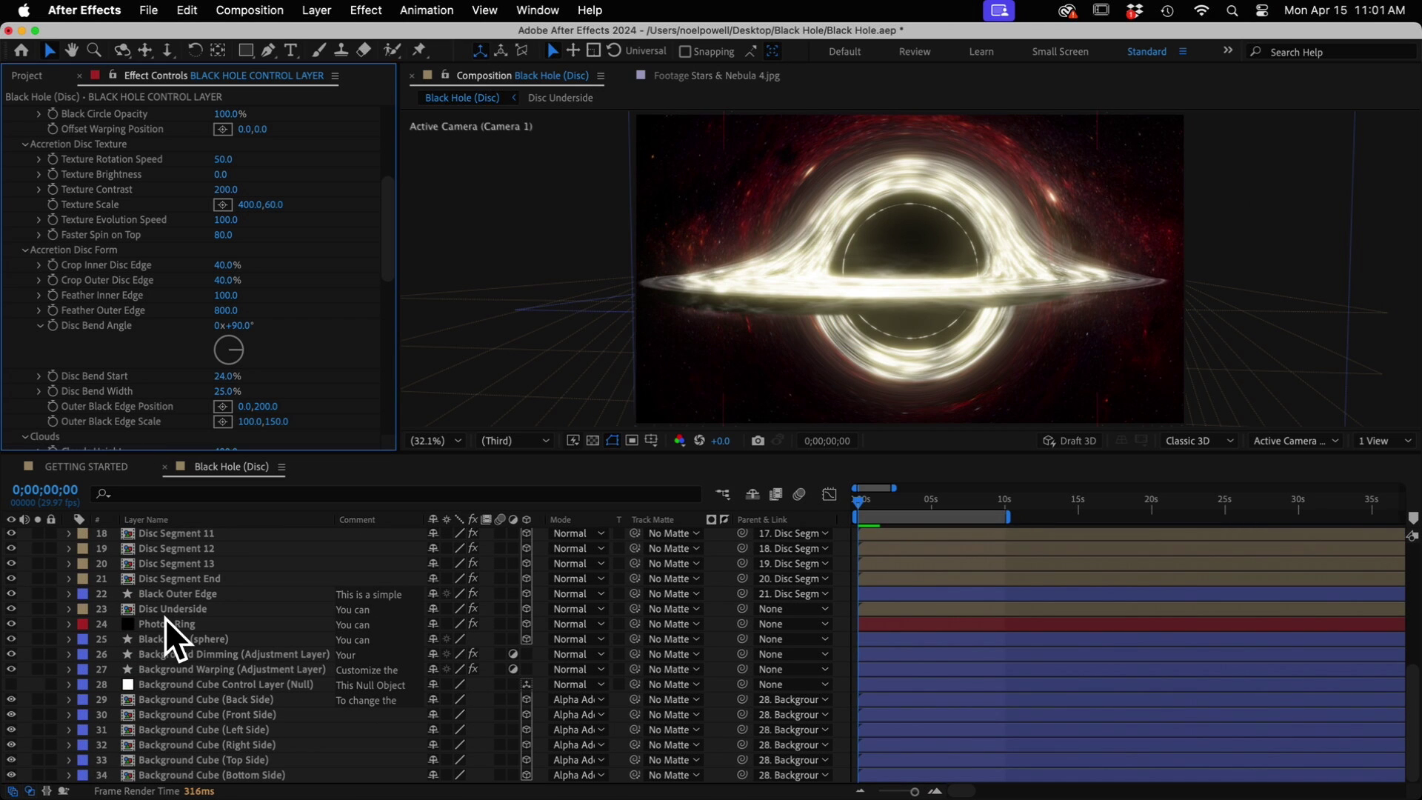
{"action": "left_click", "coordinate": [160, 596]}
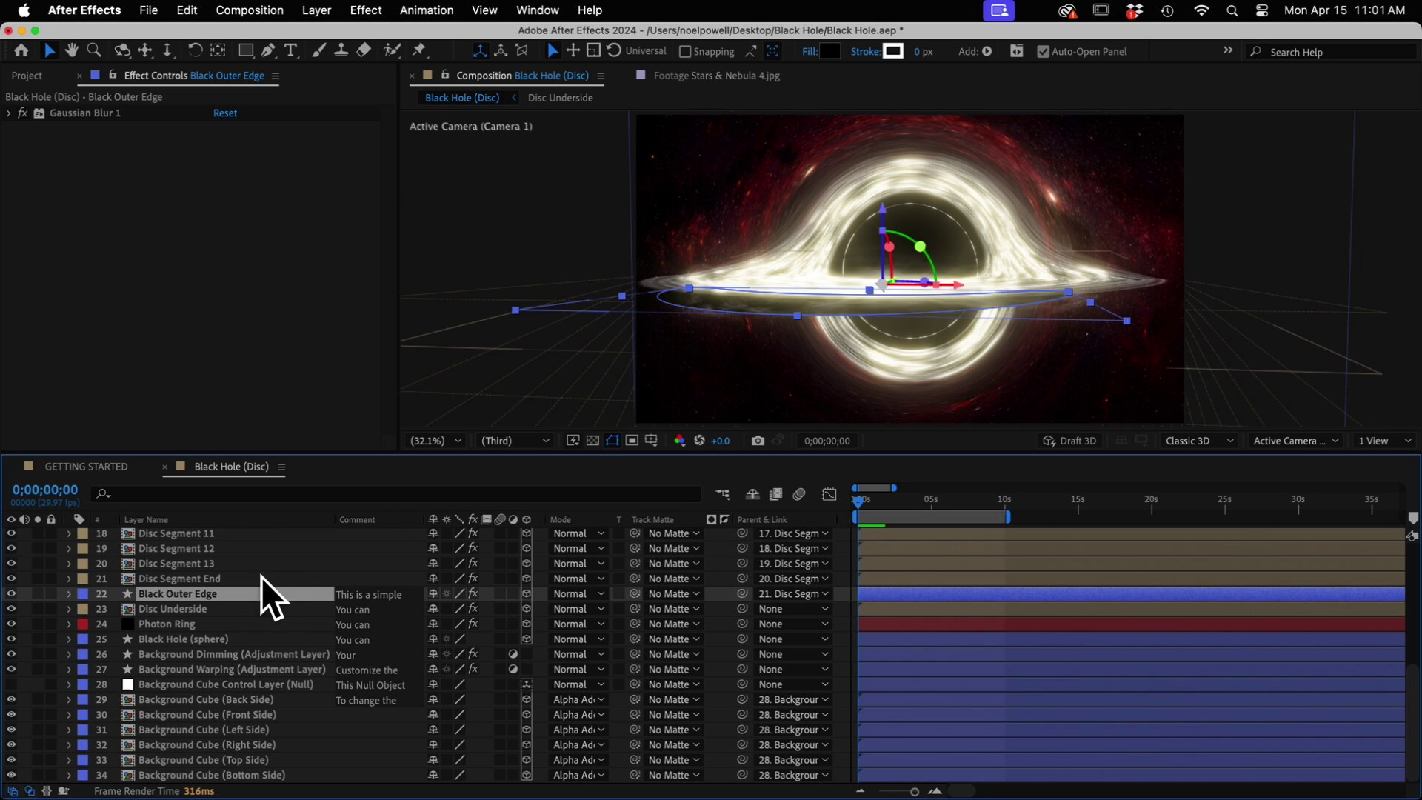
{"action": "scroll", "coordinate": [209, 548], "scroll_direction": "up", "scroll_amount": 1}
{"action": "scroll", "coordinate": [209, 548], "scroll_direction": "up", "scroll_amount": 6}
{"action": "left_click", "coordinate": [194, 547]}
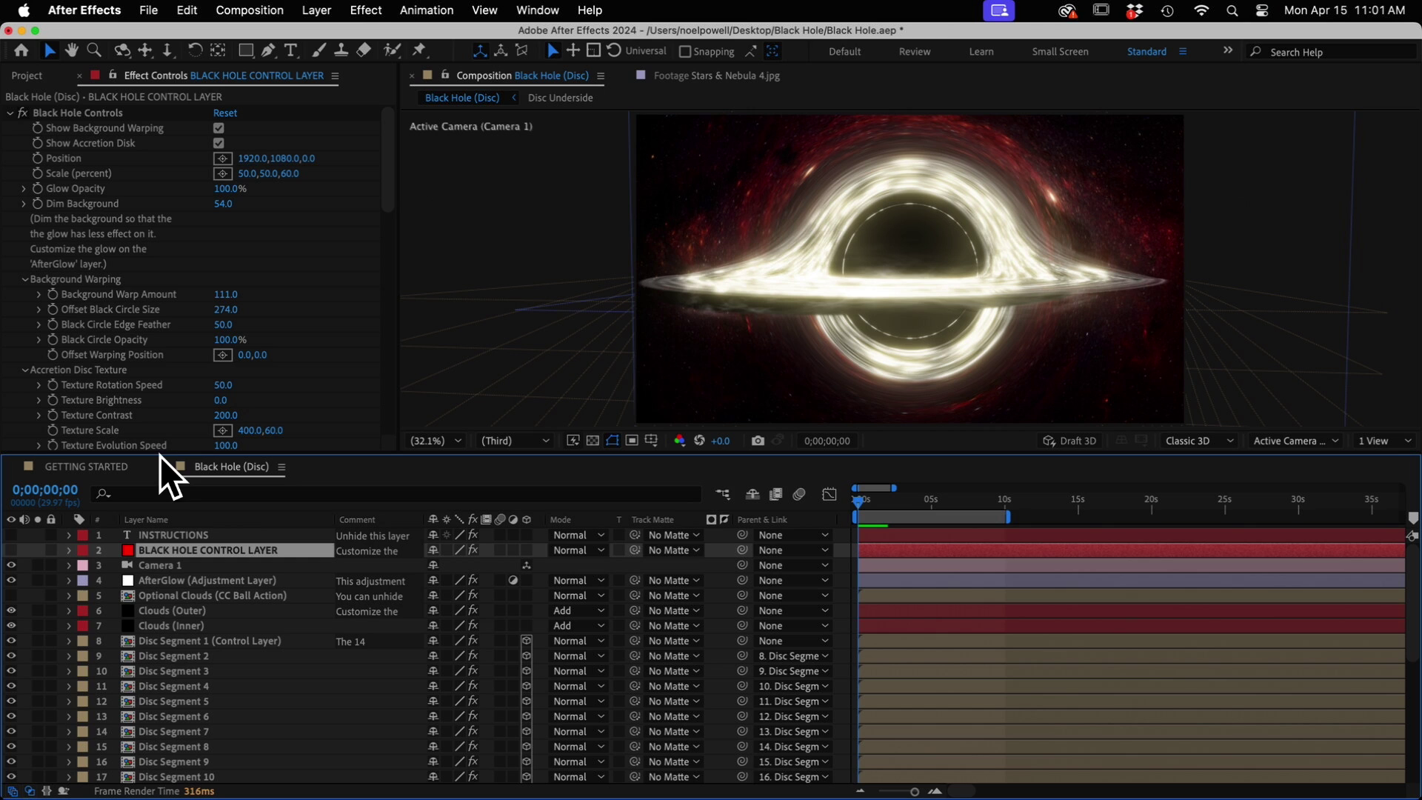
{"action": "scroll", "coordinate": [173, 409], "scroll_direction": "down", "scroll_amount": 5}
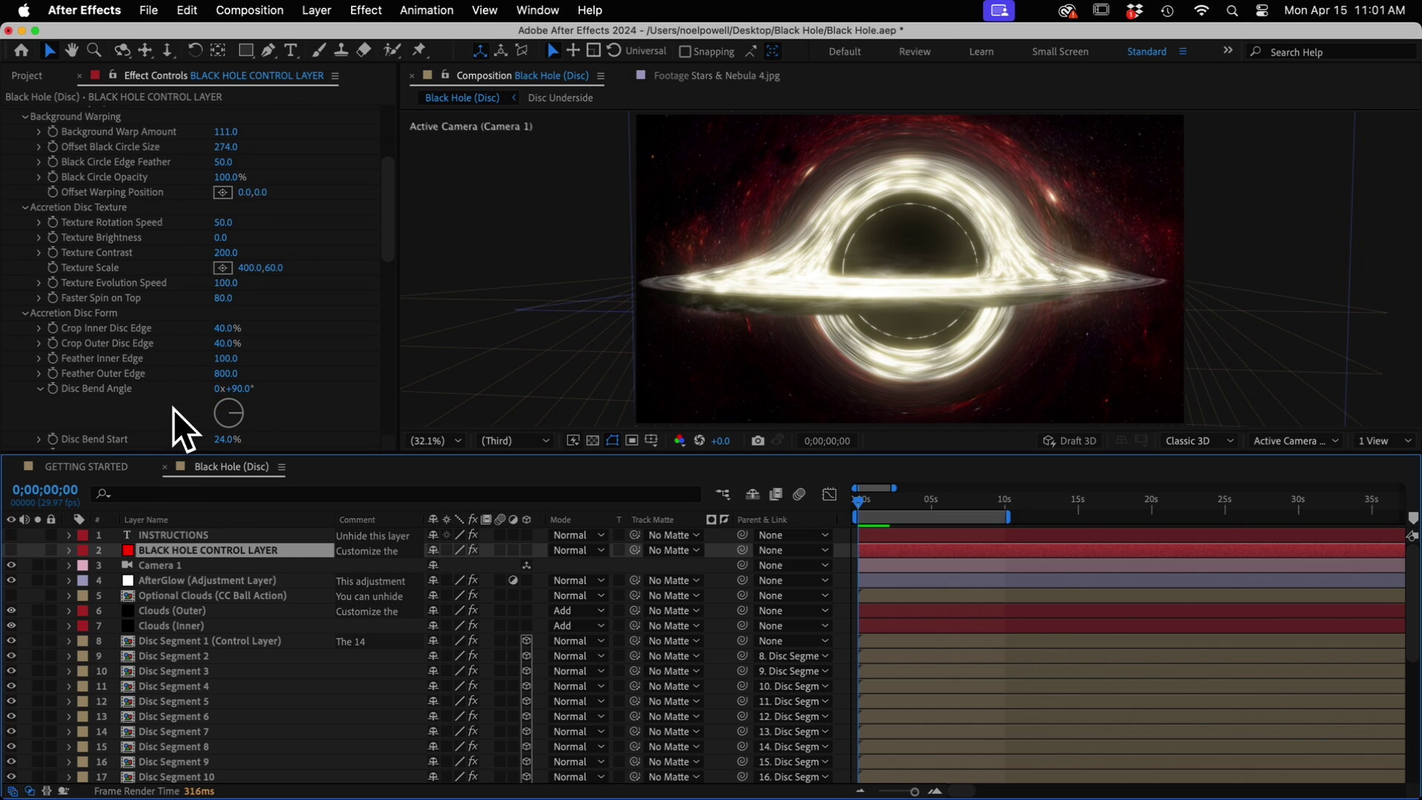
{"action": "scroll", "coordinate": [174, 409], "scroll_direction": "down", "scroll_amount": 1}
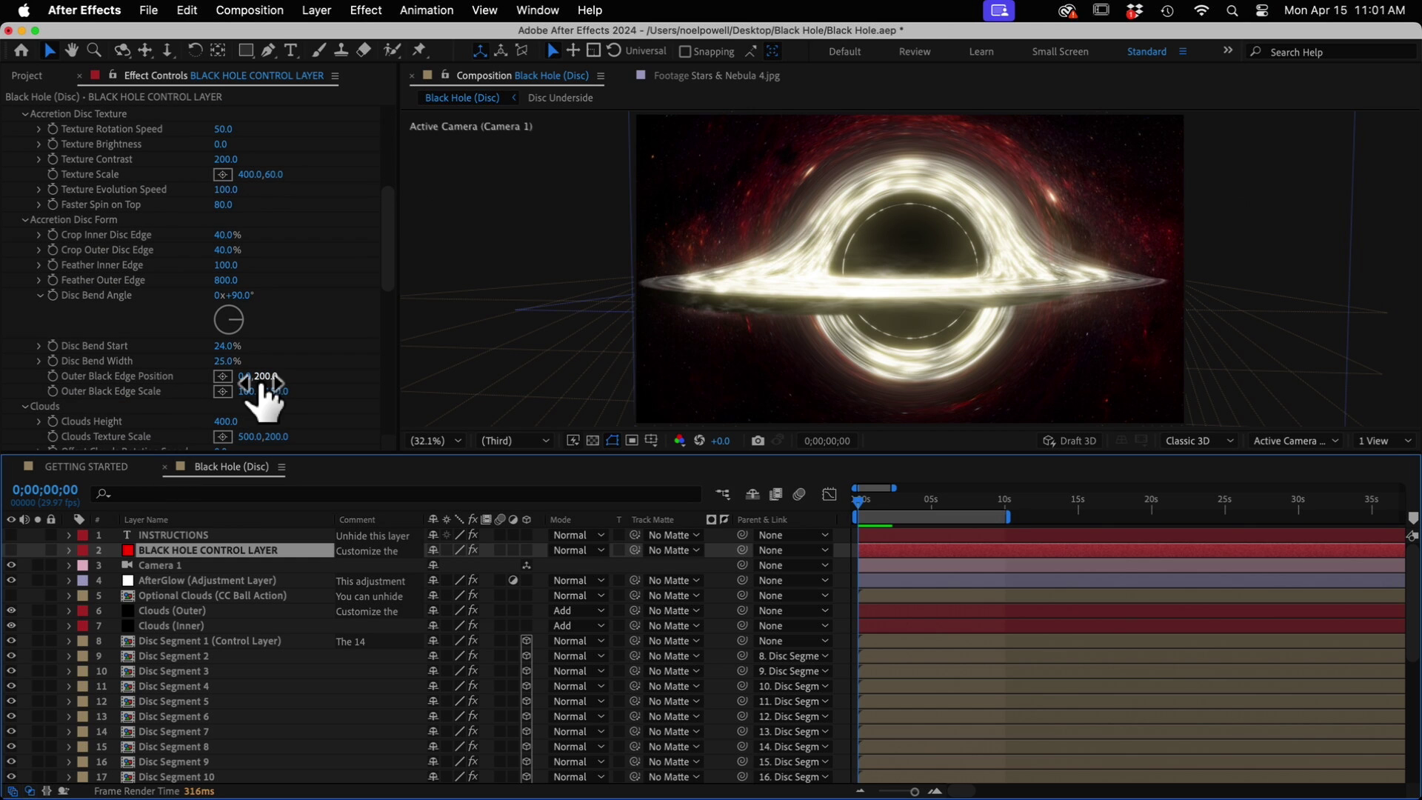
{"action": "left_click_drag", "start_coordinate": [245, 376], "coordinate": [255, 406]}
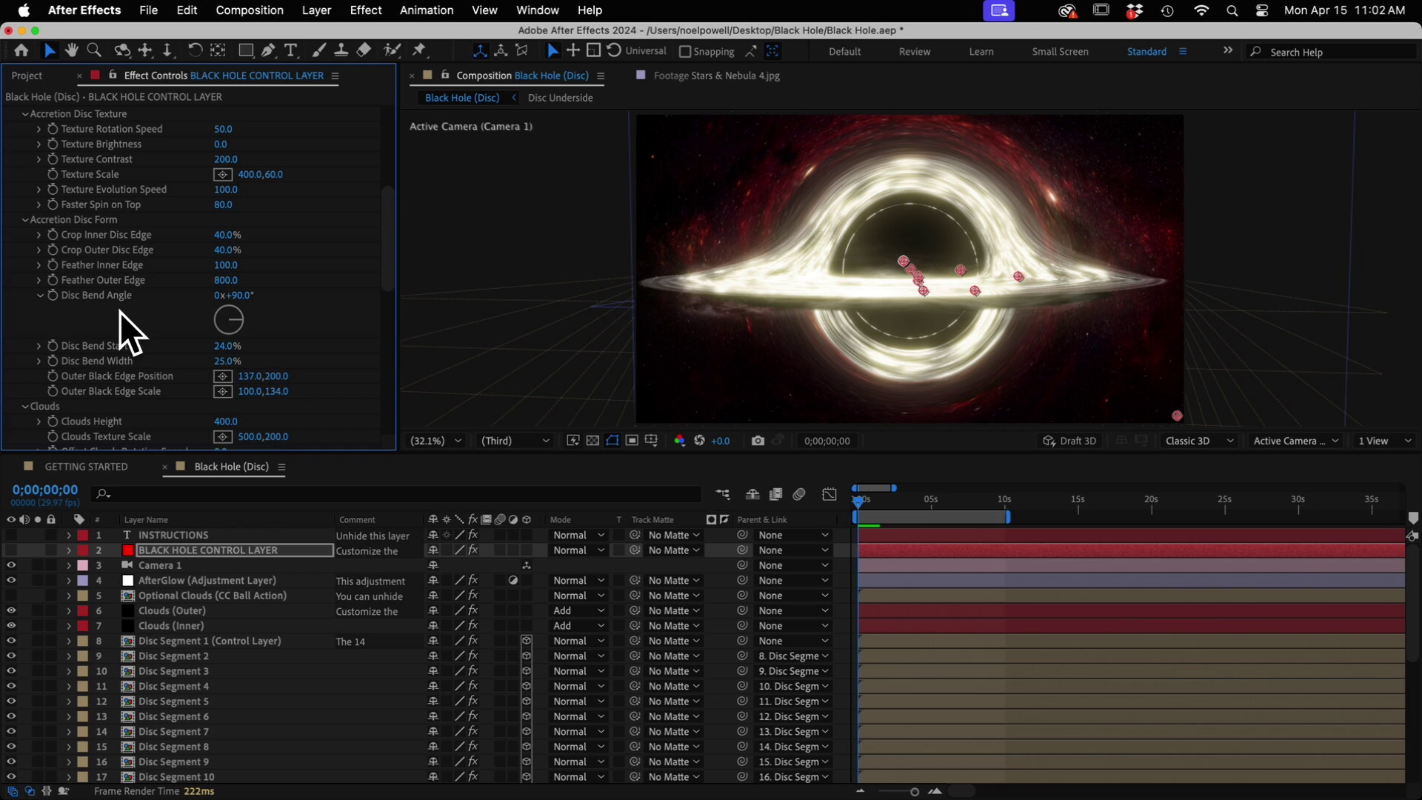
{"action": "scroll", "coordinate": [122, 340], "scroll_direction": "down", "scroll_amount": 2}
{"action": "scroll", "coordinate": [135, 393], "scroll_direction": "down", "scroll_amount": 12}
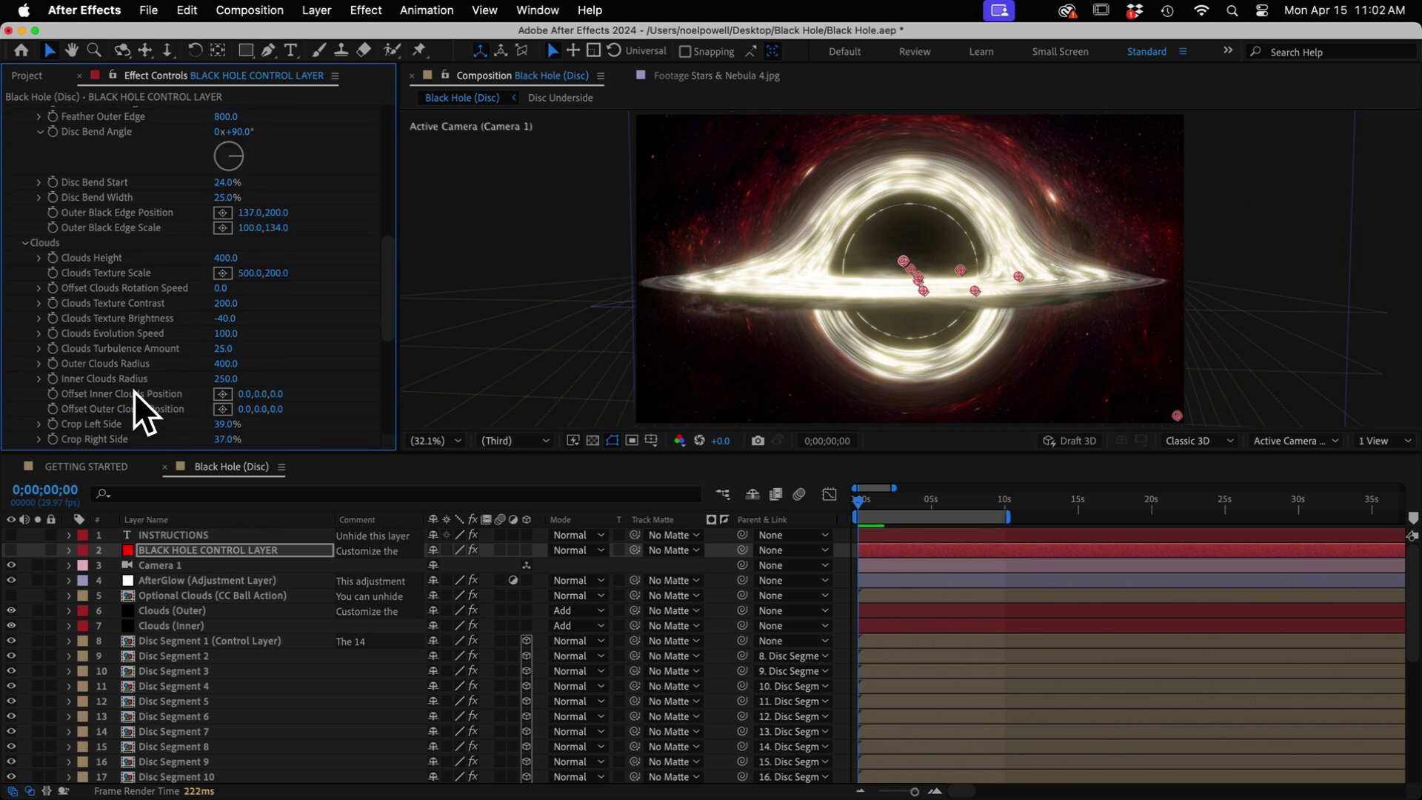
{"action": "scroll", "coordinate": [135, 392], "scroll_direction": "down", "scroll_amount": 8}
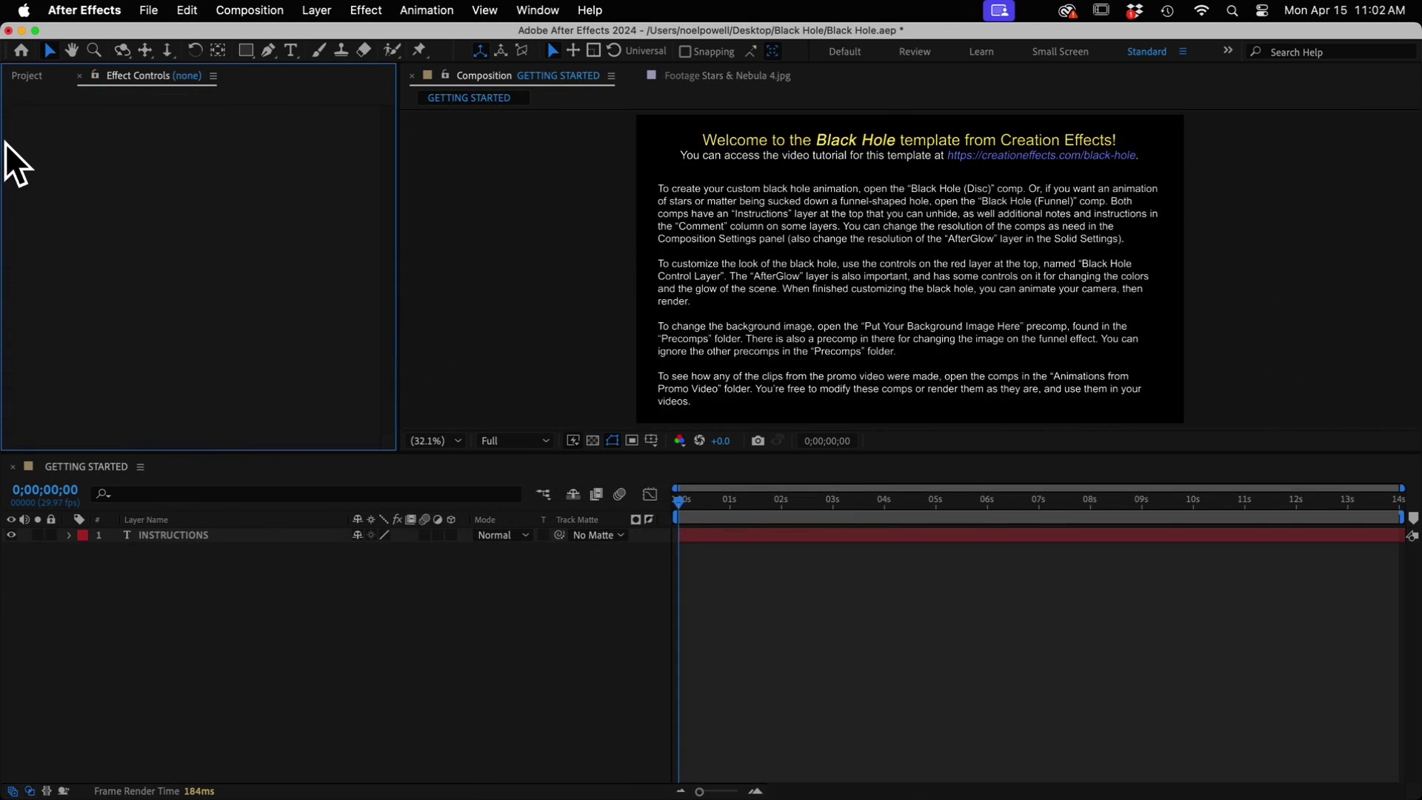
Open the Black Hole (Funnel) composition from the Project panel and stop its playback
{"action": "left_click", "coordinate": [18, 78]}
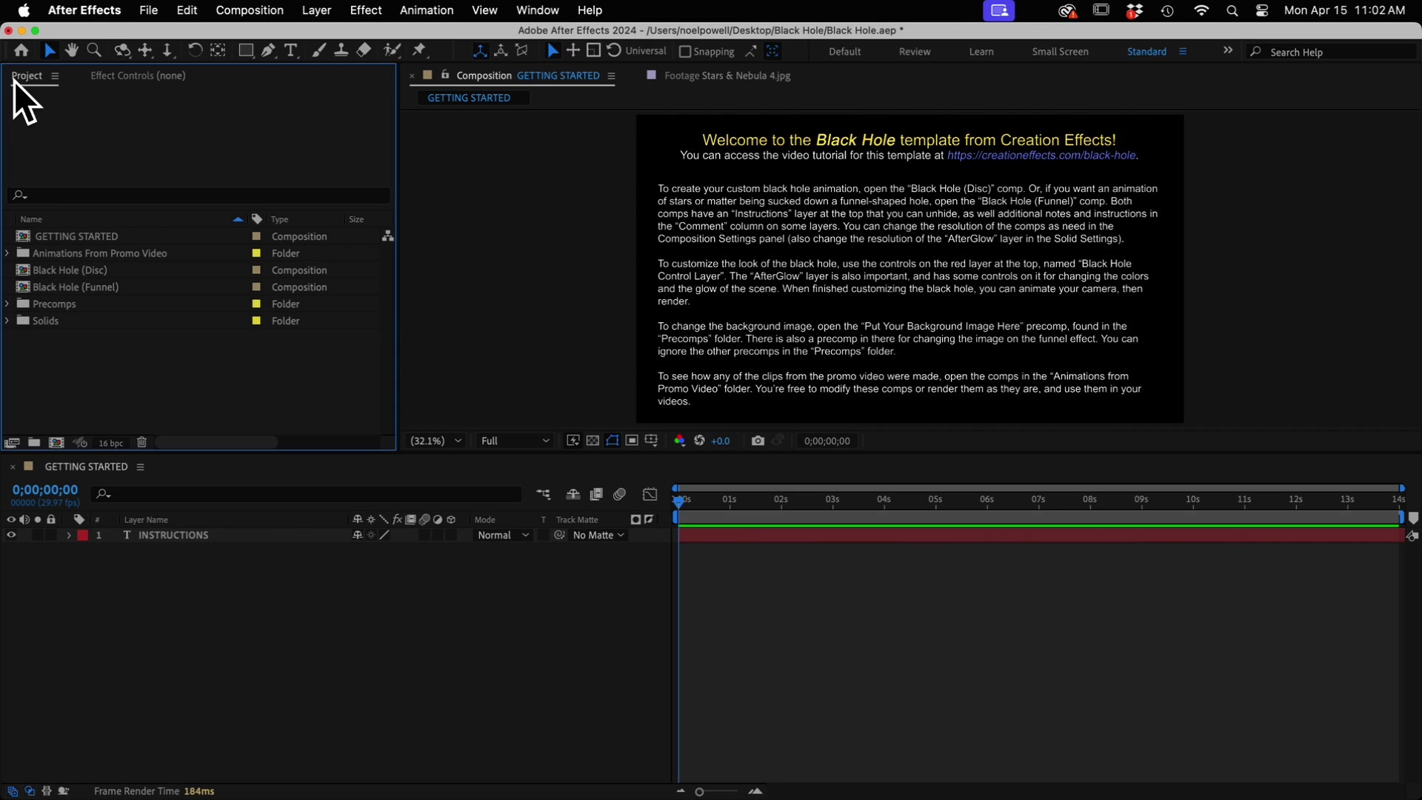
{"action": "left_click", "coordinate": [77, 285]}
{"action": "left_click", "coordinate": [77, 286]}
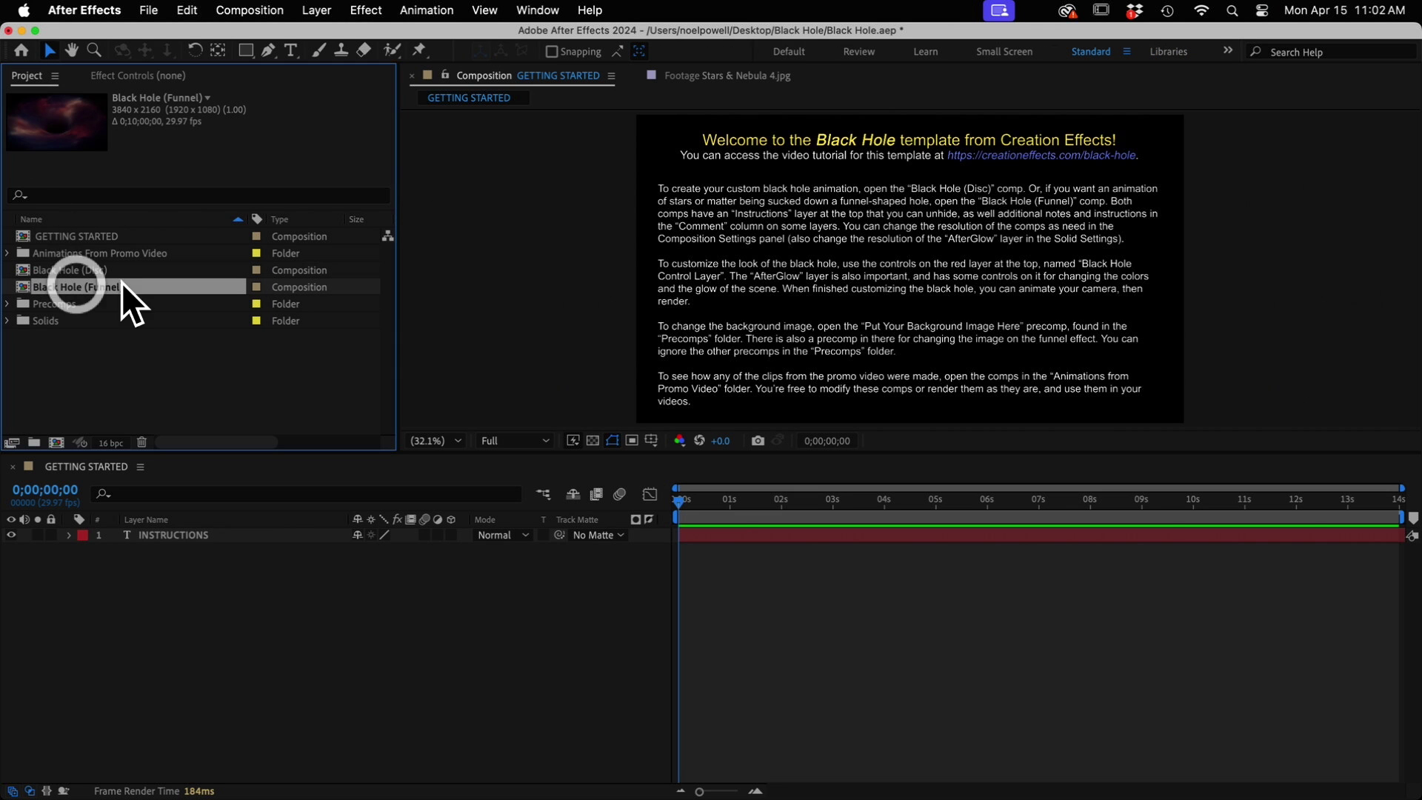
{"action": "double_click", "coordinate": [79, 288]}
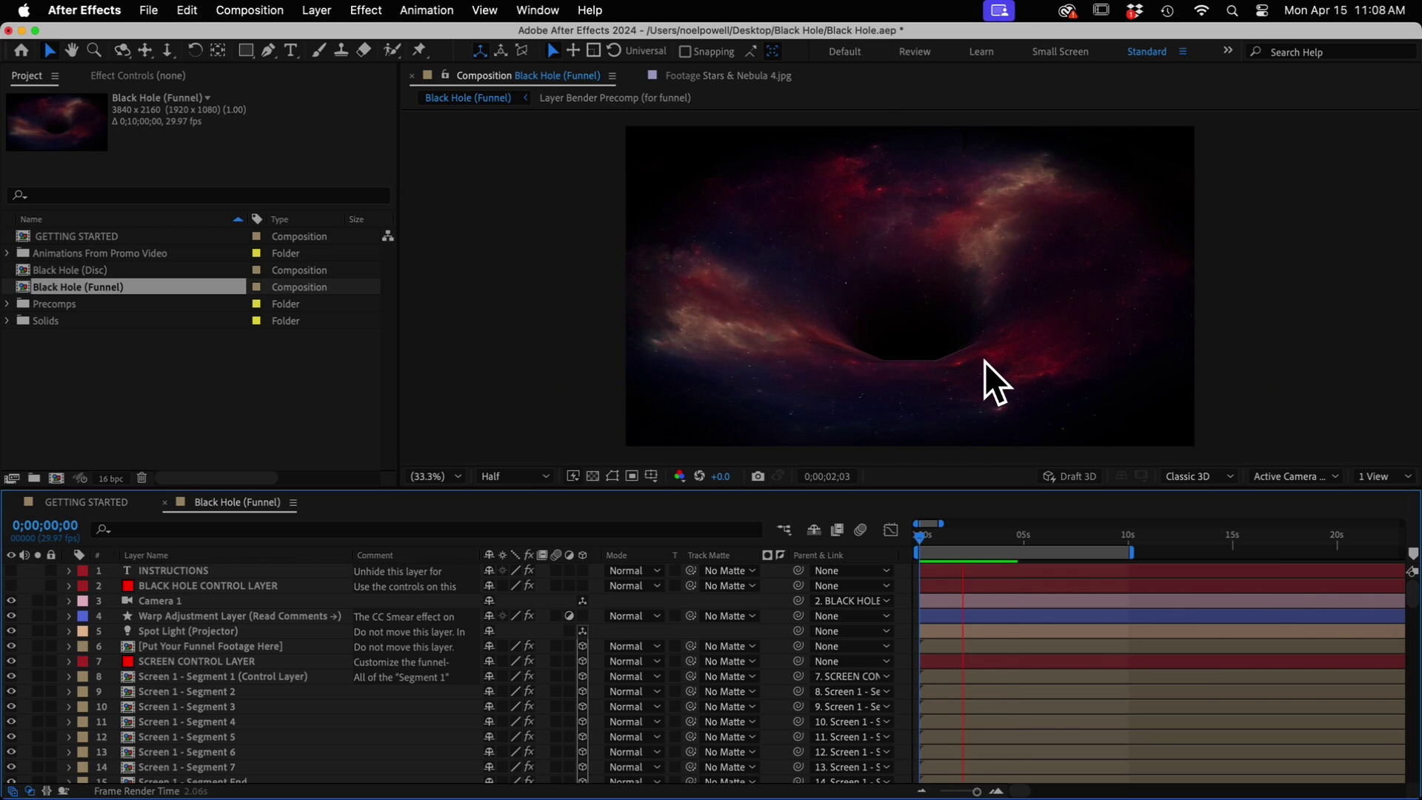
{"action": "key", "text": "space"}
Enable Projection Screen Preview Mode on the BLACK HOLE CONTROL LAYER
{"action": "left_click", "coordinate": [227, 585]}
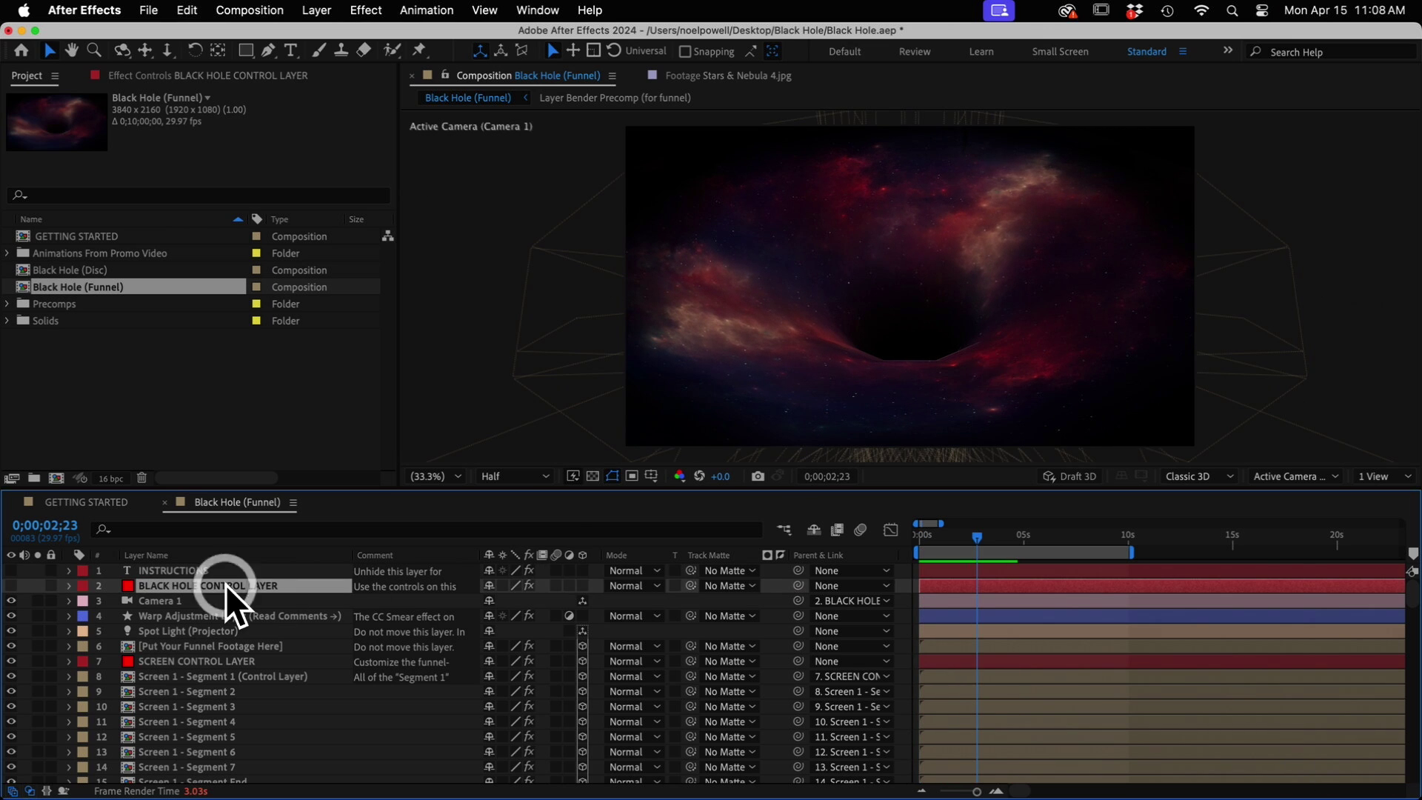
{"action": "left_click", "coordinate": [154, 75]}
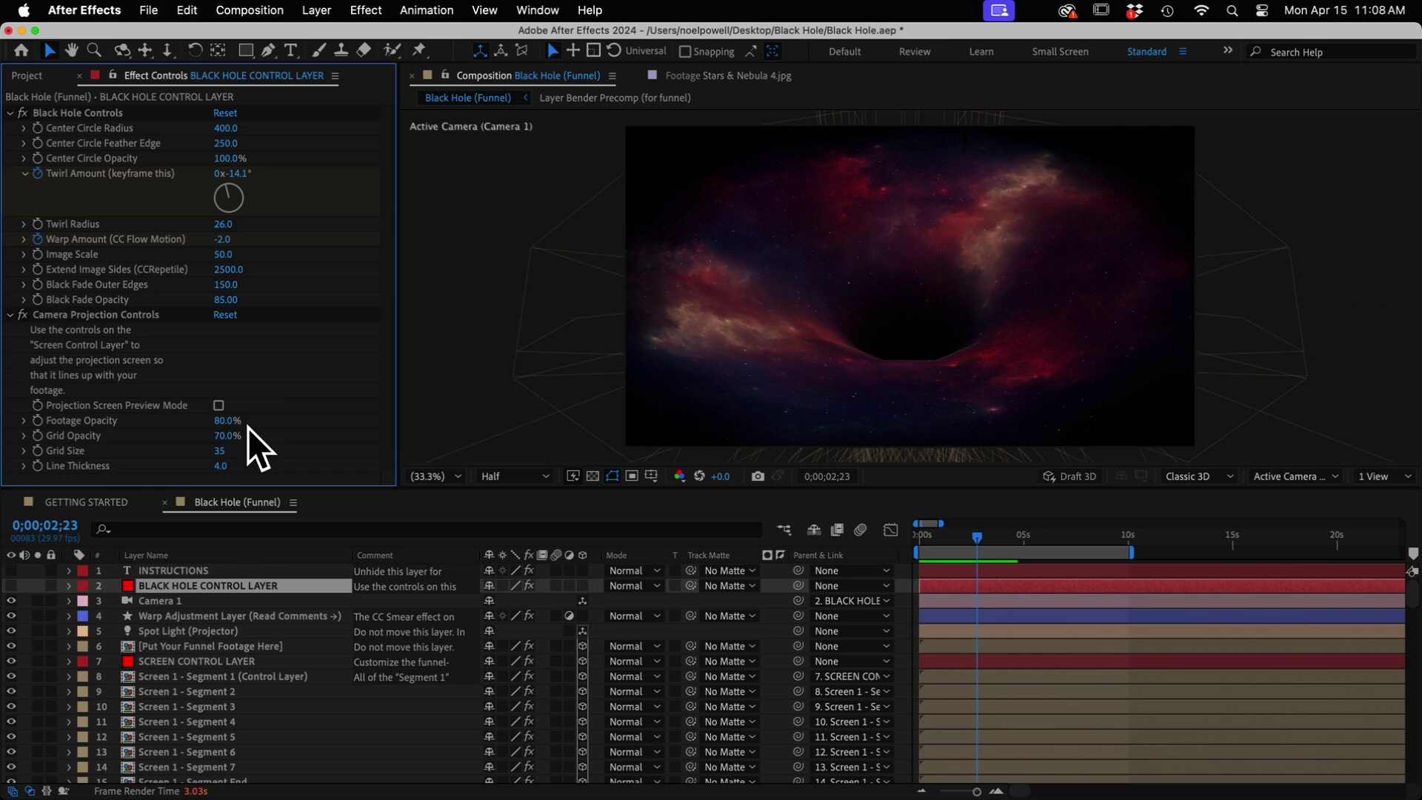
{"action": "left_click", "coordinate": [219, 406]}
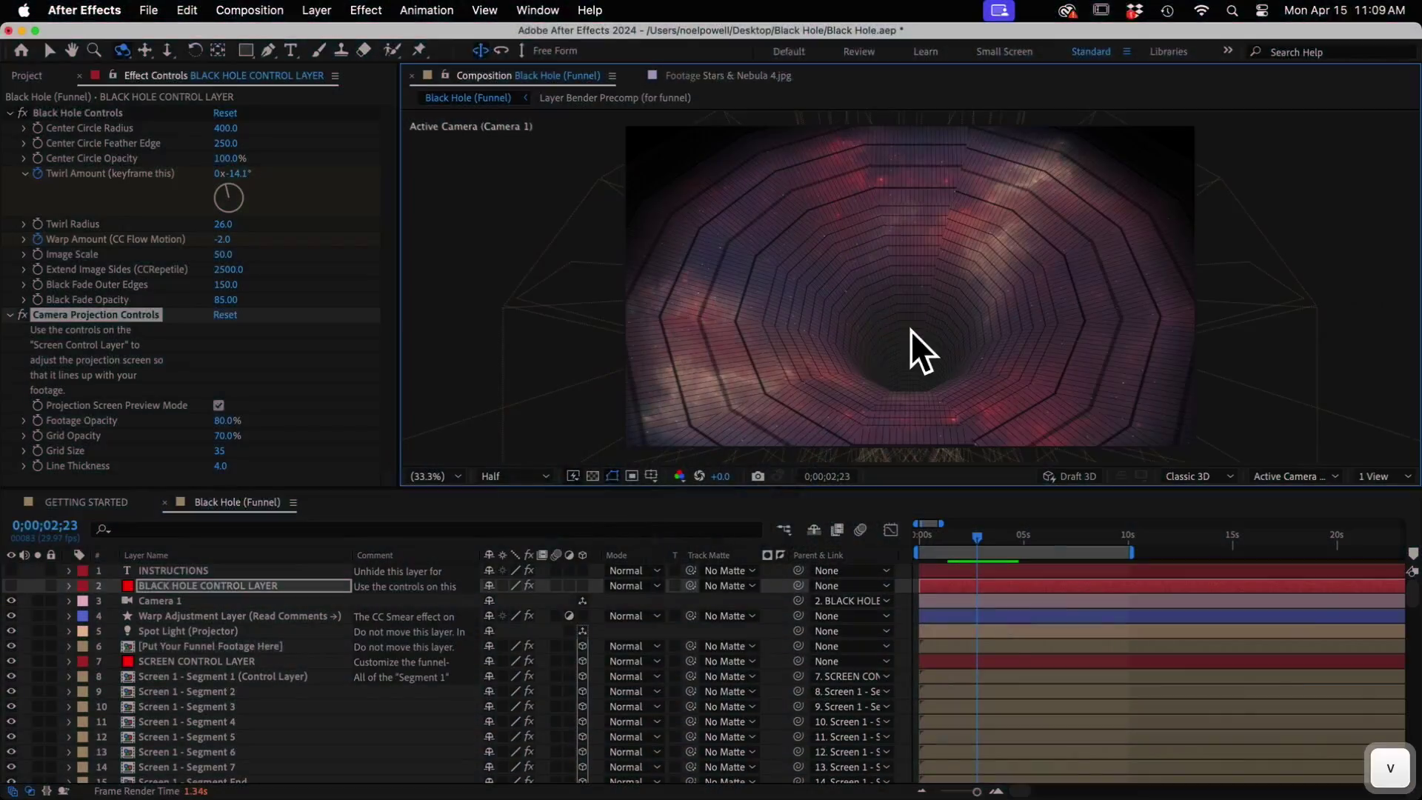
Inspect the Spot Light (Projector) layer and the funnel footage layer's Scale value
{"action": "key", "text": "v"}
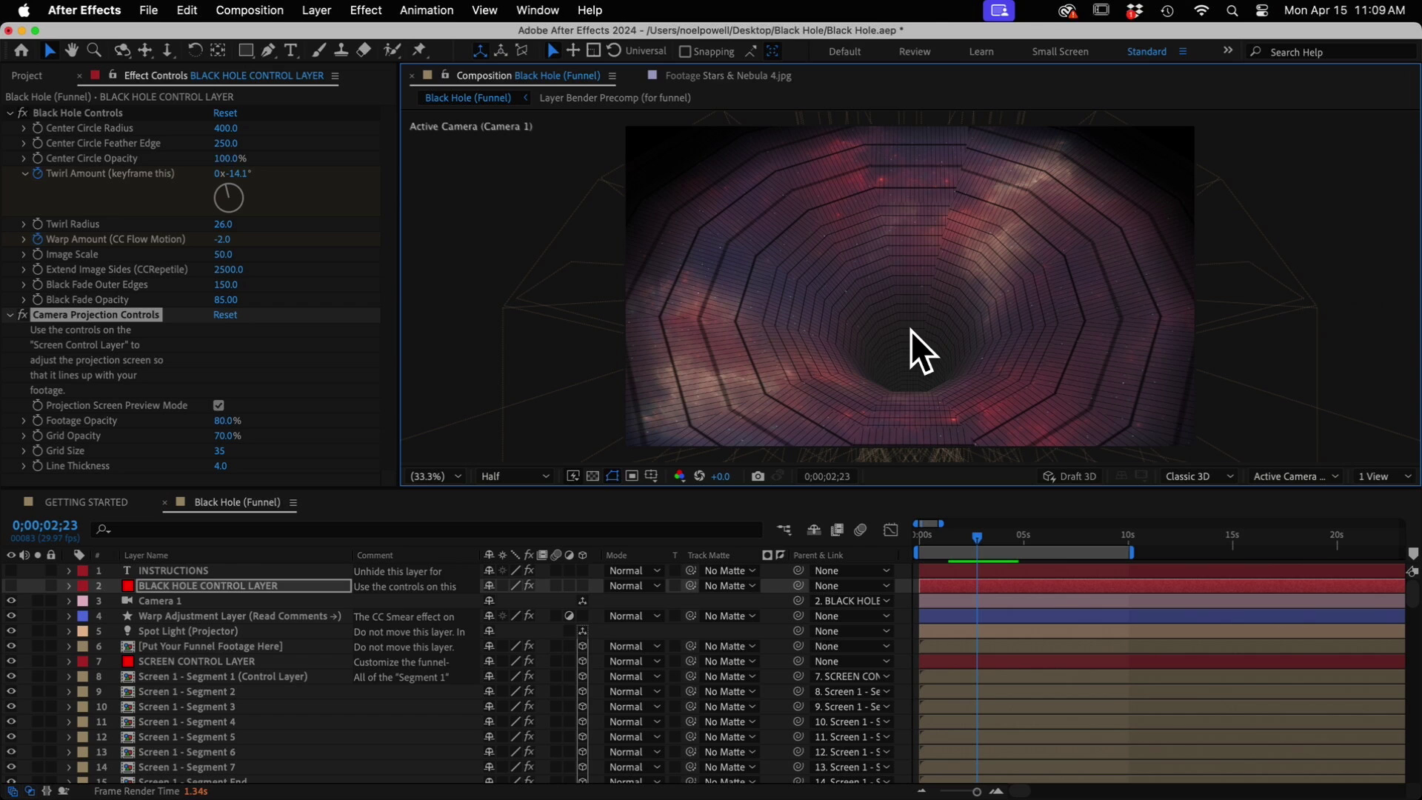
{"action": "left_click", "coordinate": [194, 631]}
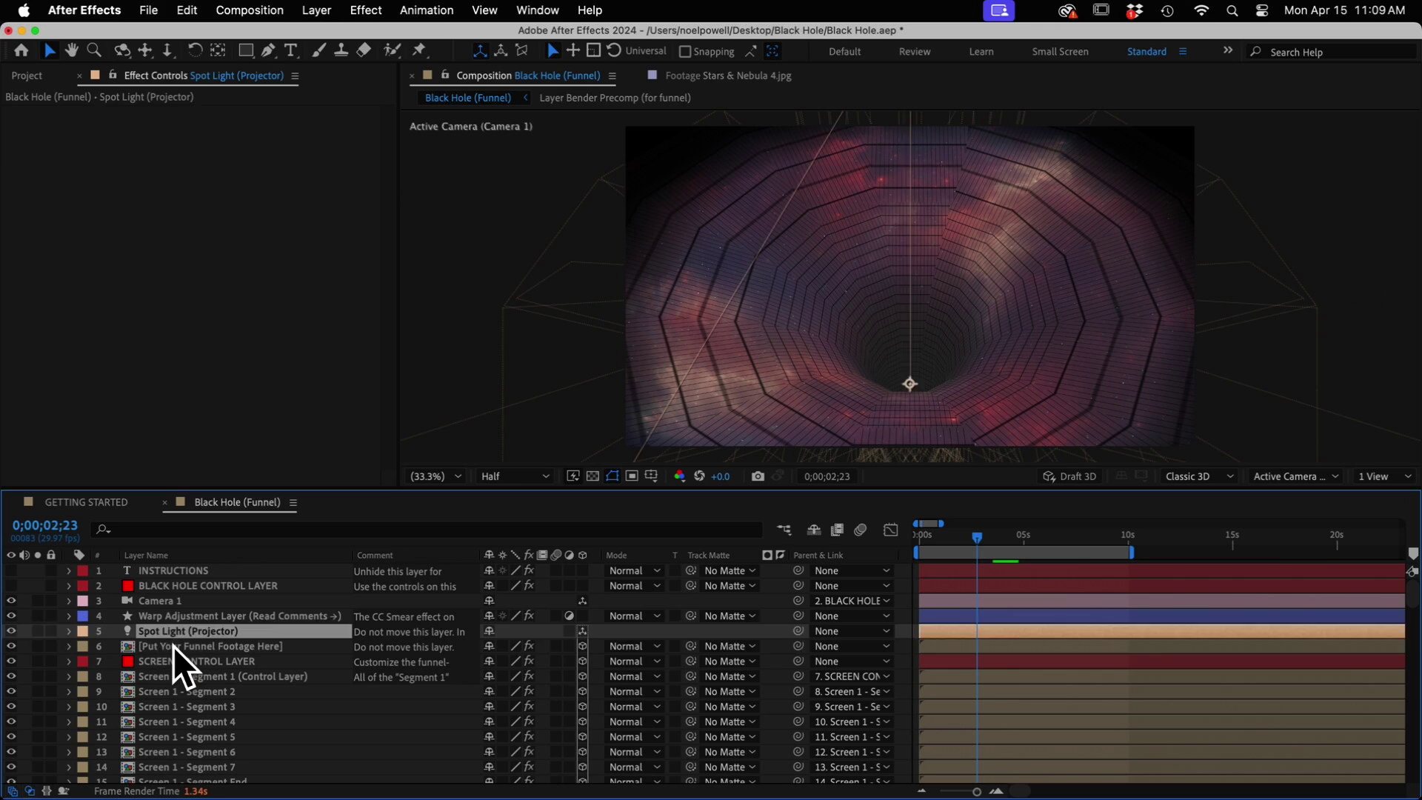
{"action": "left_click", "coordinate": [173, 647]}
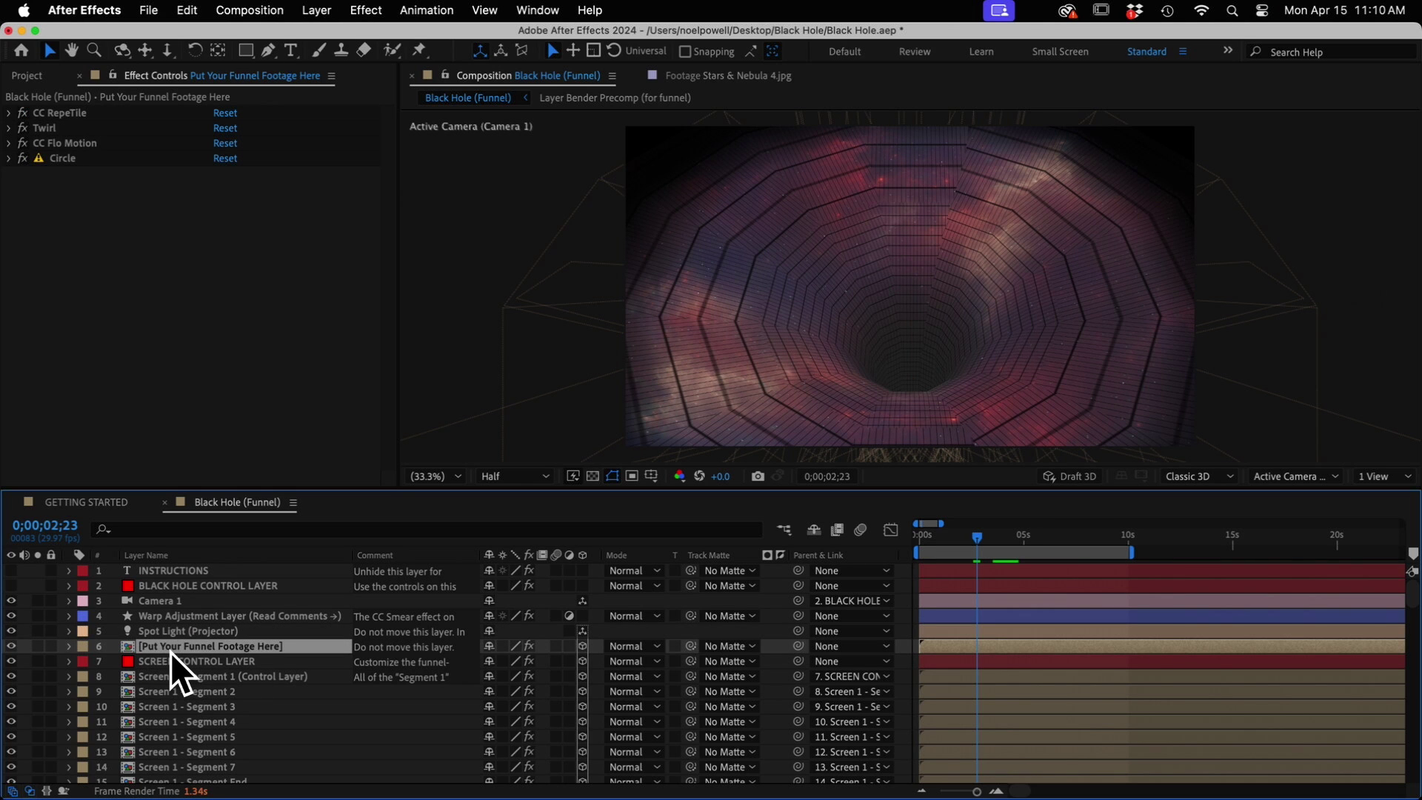
{"action": "key", "text": "s"}
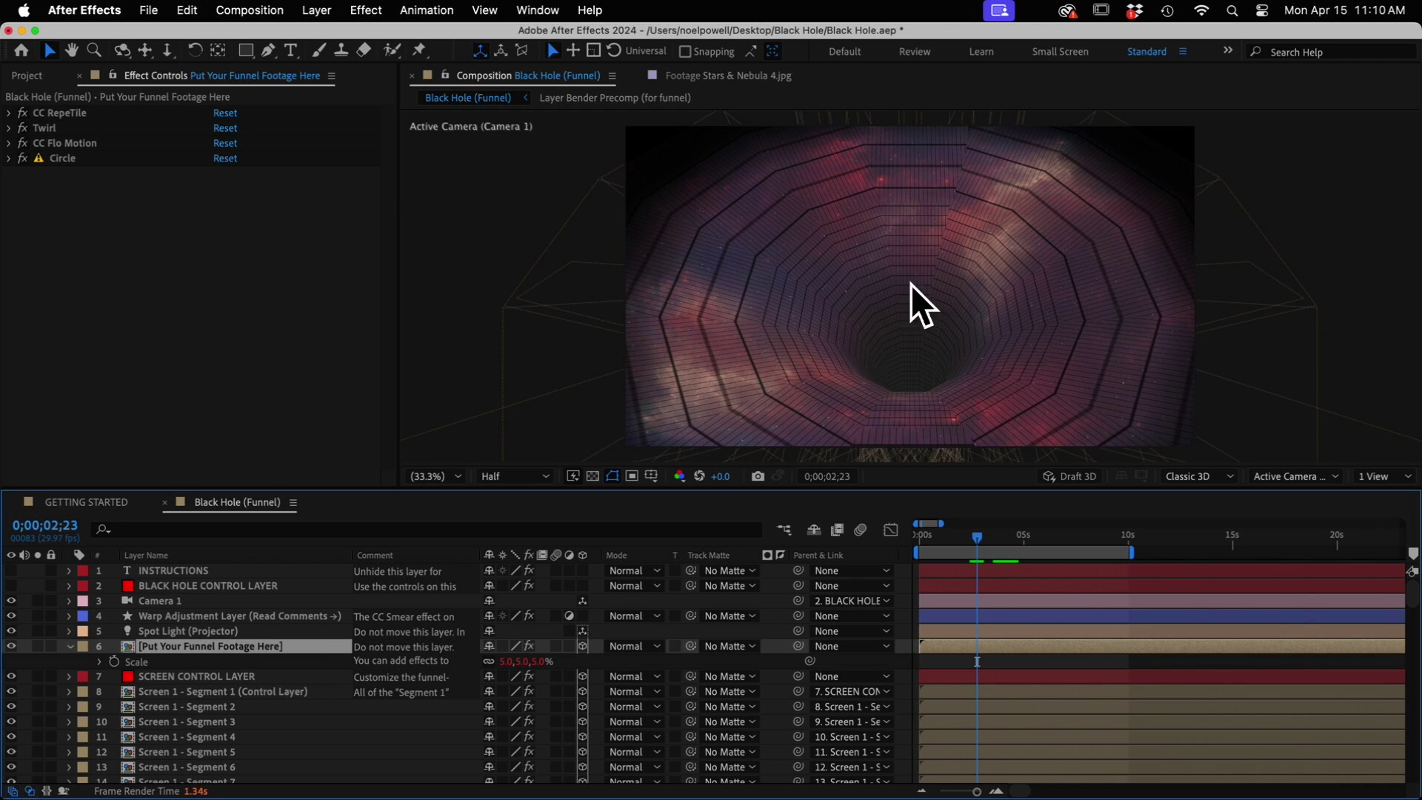
Turn off Projection Screen Preview Mode, undoing a test camera orbit
{"action": "left_click", "coordinate": [208, 585]}
{"action": "left_click", "coordinate": [218, 405]}
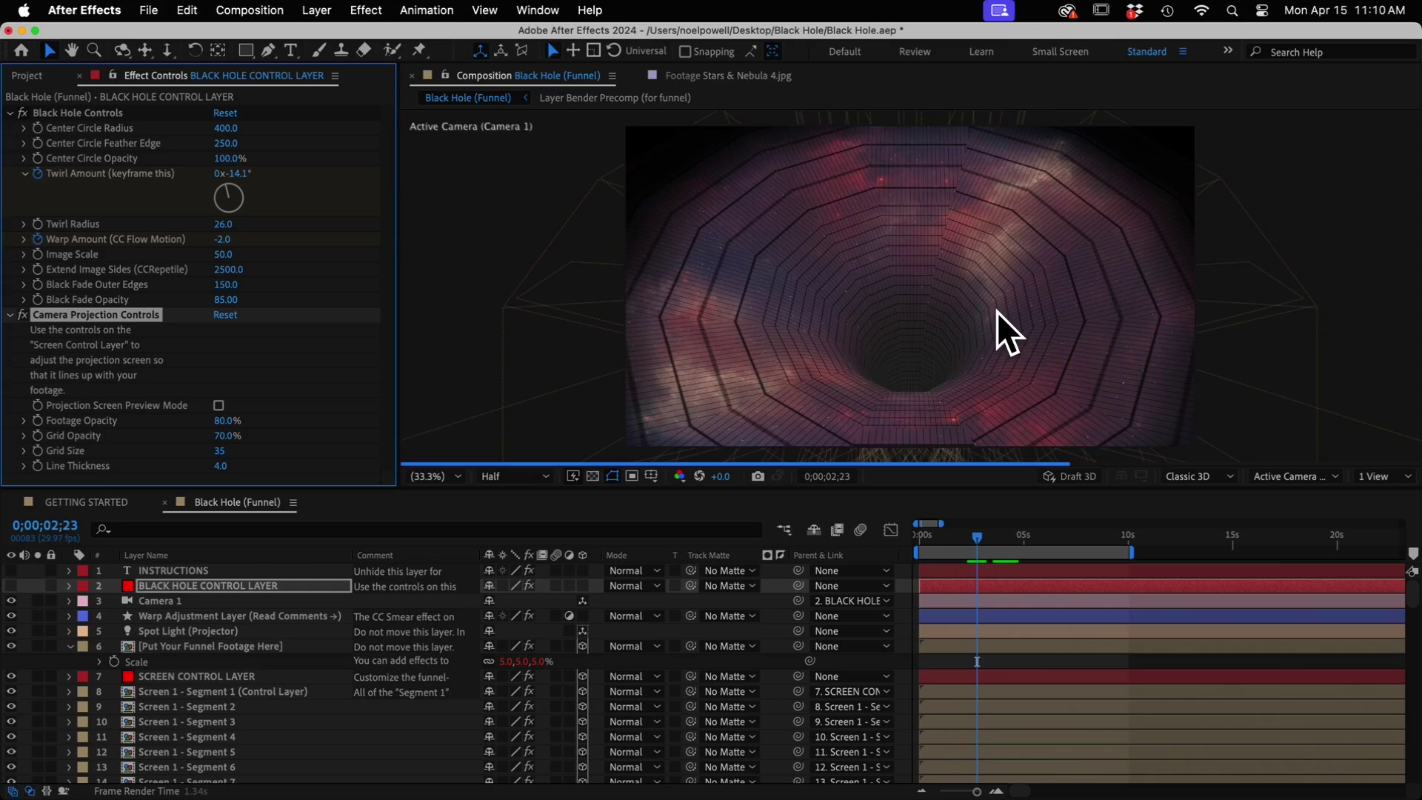
{"action": "key", "text": "c"}
{"action": "left_click_drag", "start_coordinate": [904, 358], "coordinate": [828, 315]}
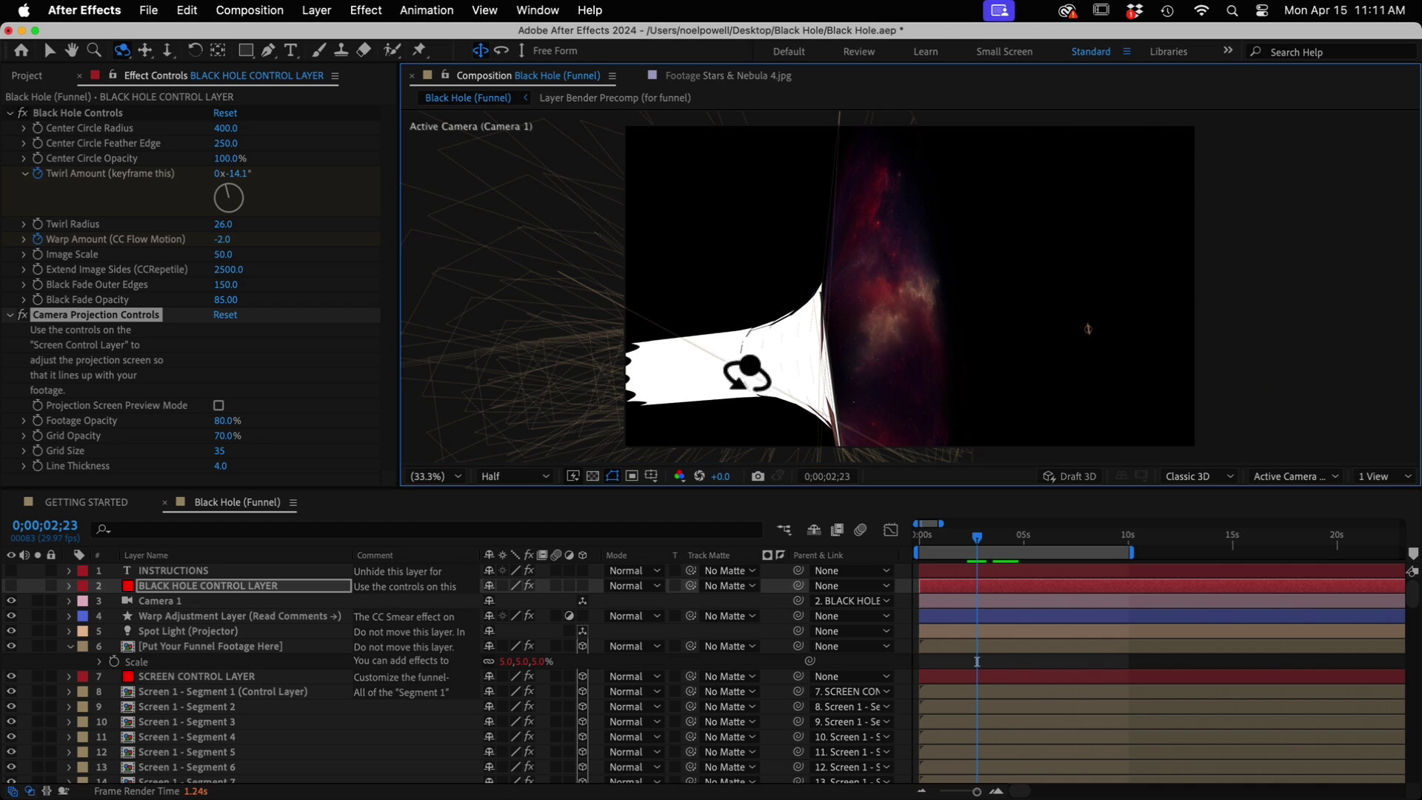
{"action": "key", "text": "v"}
{"action": "key", "text": "super+z"}
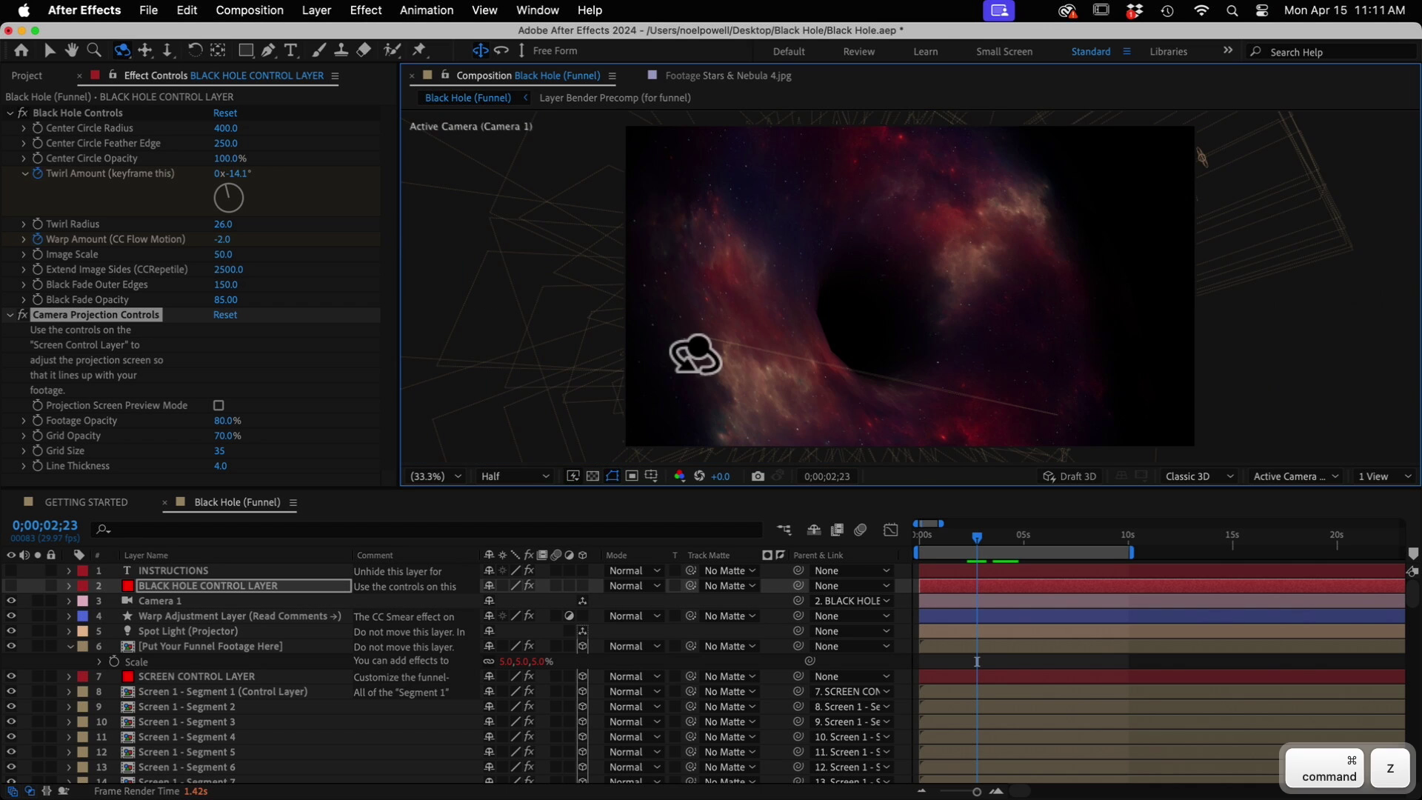
In the funnel footage precomp, hide Nebula.jpg, show the pink nebula image, and return to Black Hole (Funnel)
{"action": "left_click", "coordinate": [194, 648]}
{"action": "double_click", "coordinate": [167, 650]}
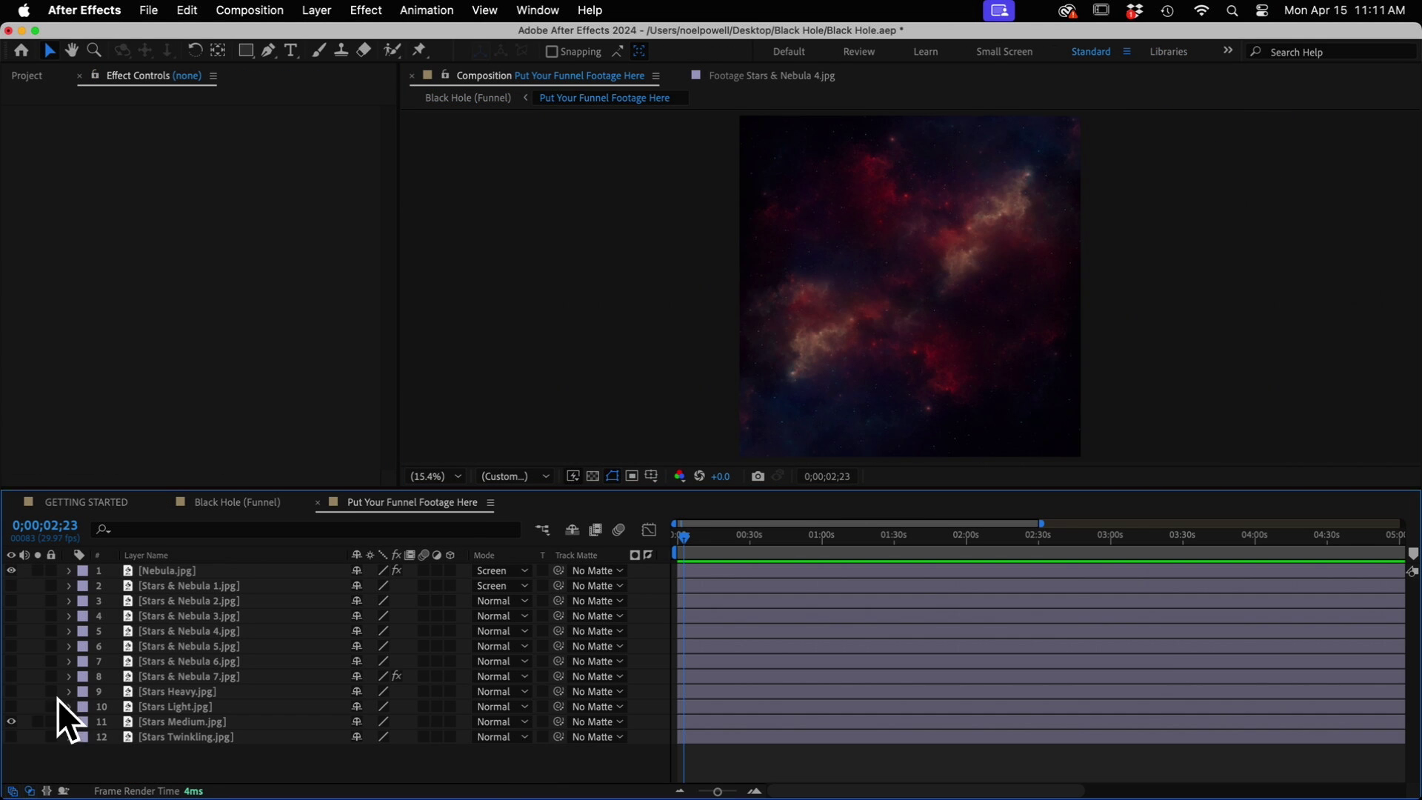
{"action": "left_click", "coordinate": [11, 571]}
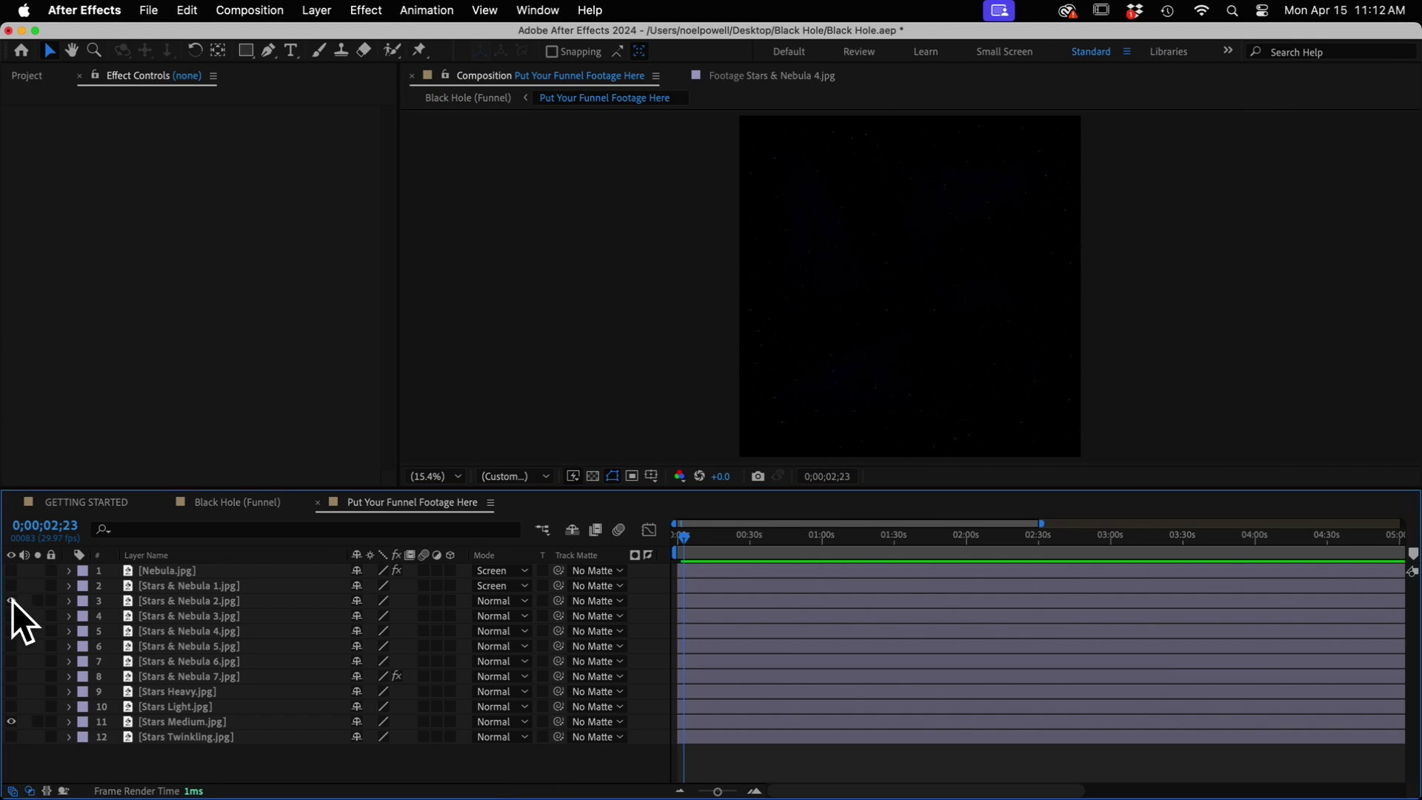
{"action": "left_click", "coordinate": [11, 601]}
{"action": "left_click", "coordinate": [12, 615]}
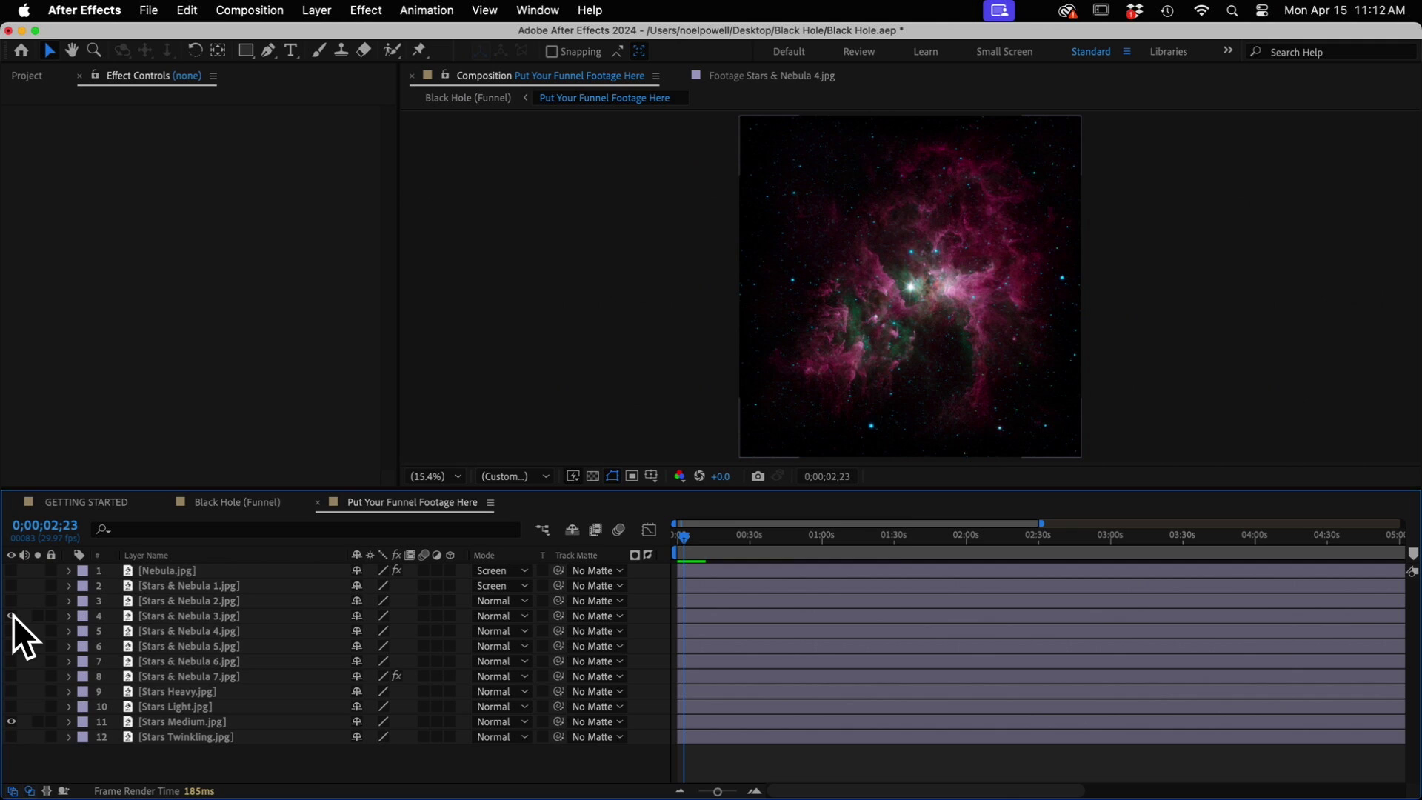
{"action": "key", "text": "shift+comma"}
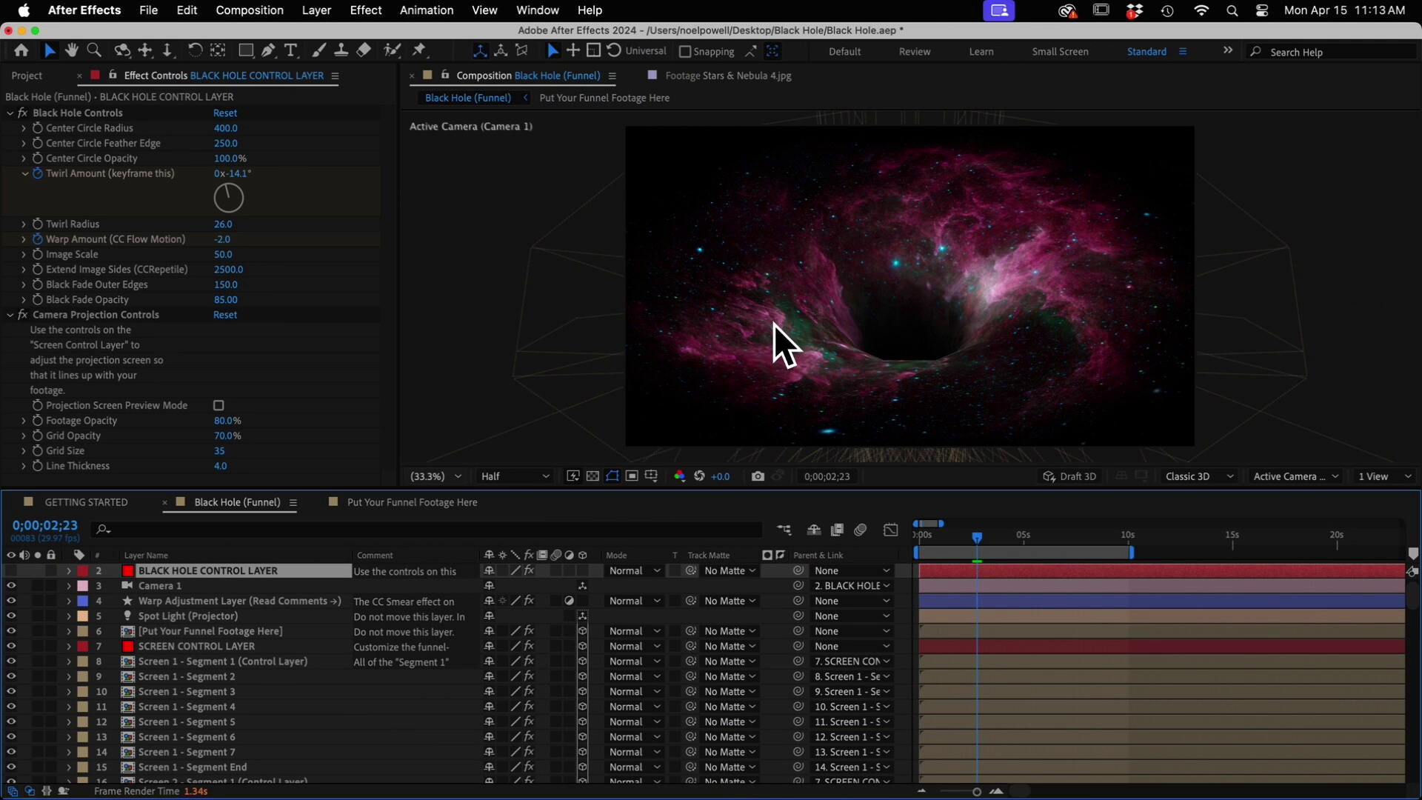
Review SCREEN CONTROL LAYER's Bend Controls and Curve Edge, then show Warp Adjustment Layer's CC Smear and Unsharp Mask
{"action": "left_click", "coordinate": [162, 646]}
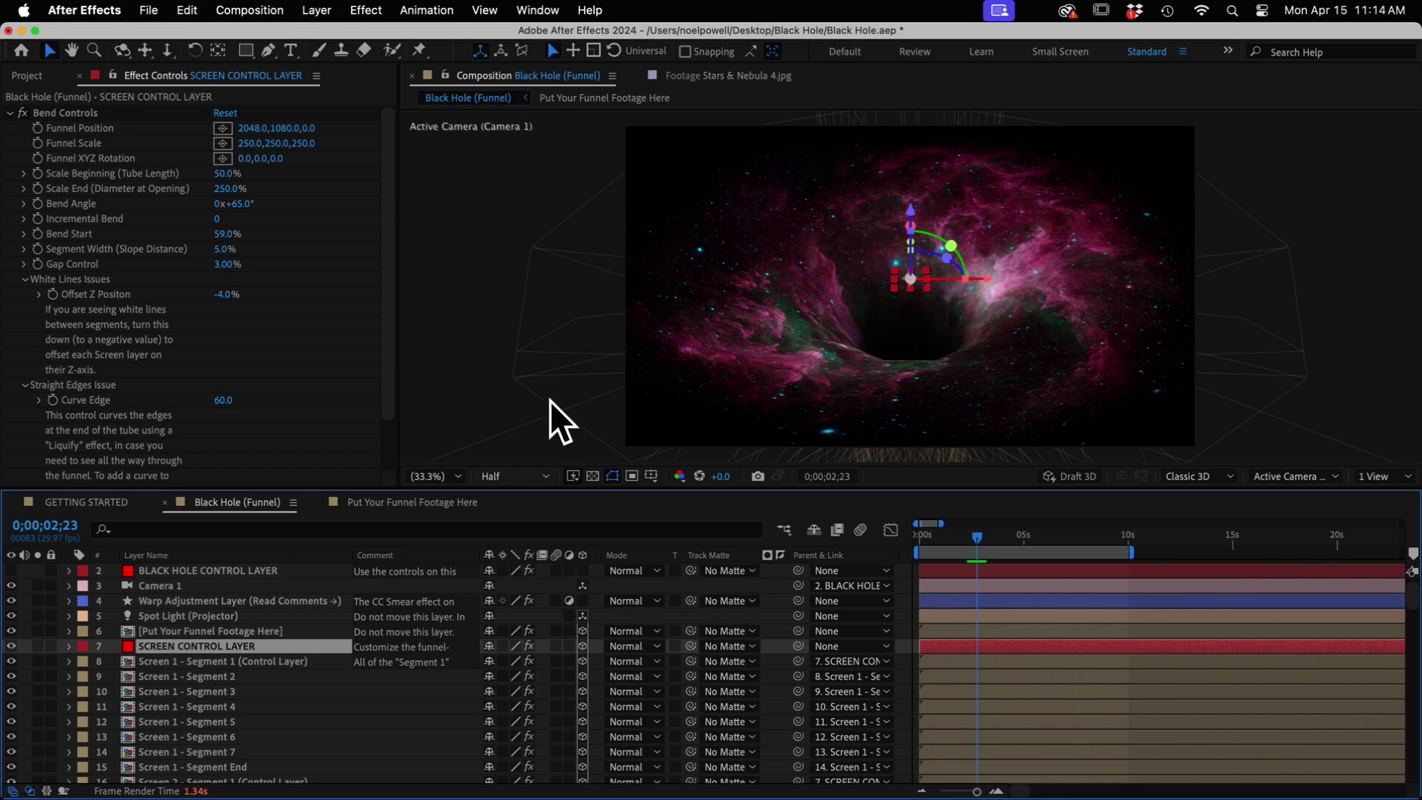
{"action": "left_click", "coordinate": [77, 403]}
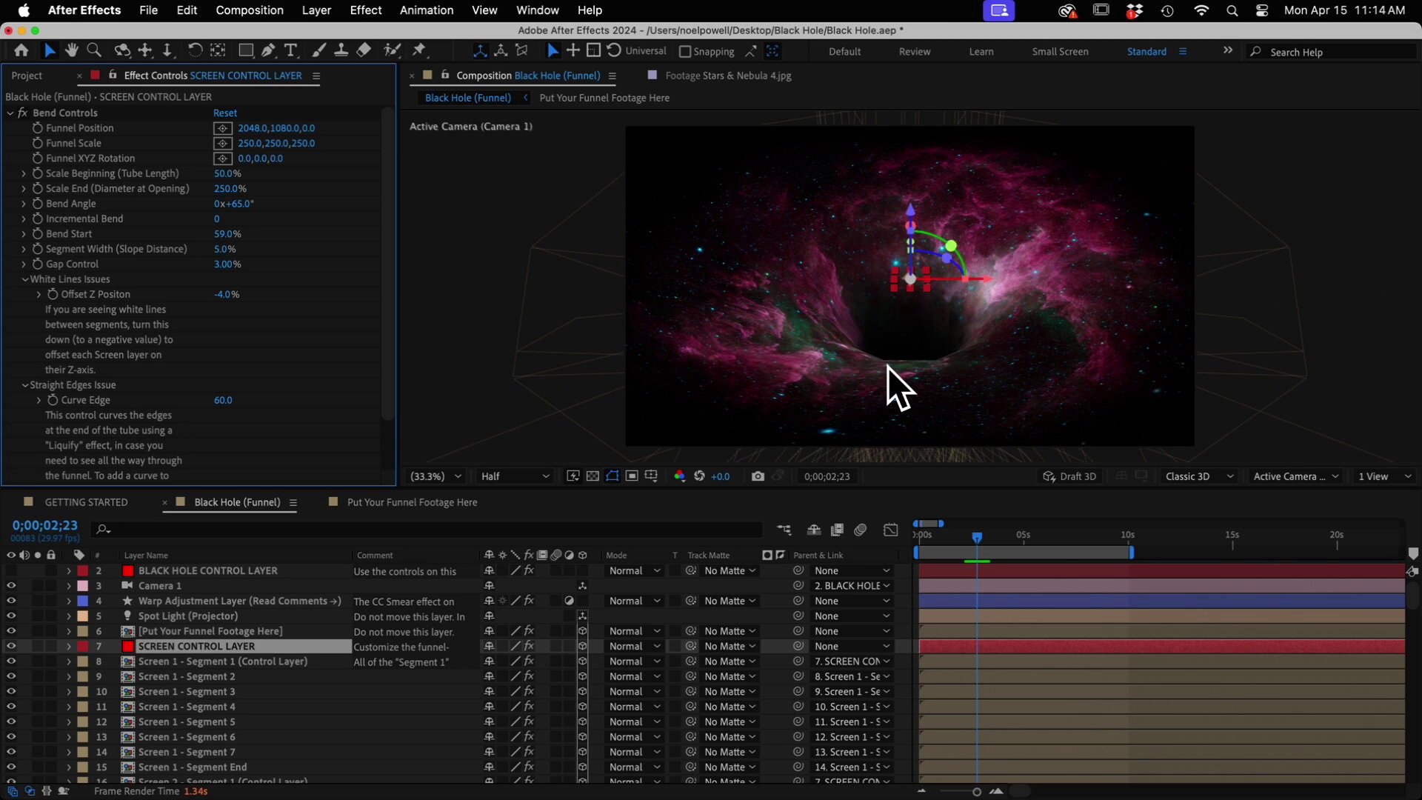
{"action": "left_click", "coordinate": [198, 601]}
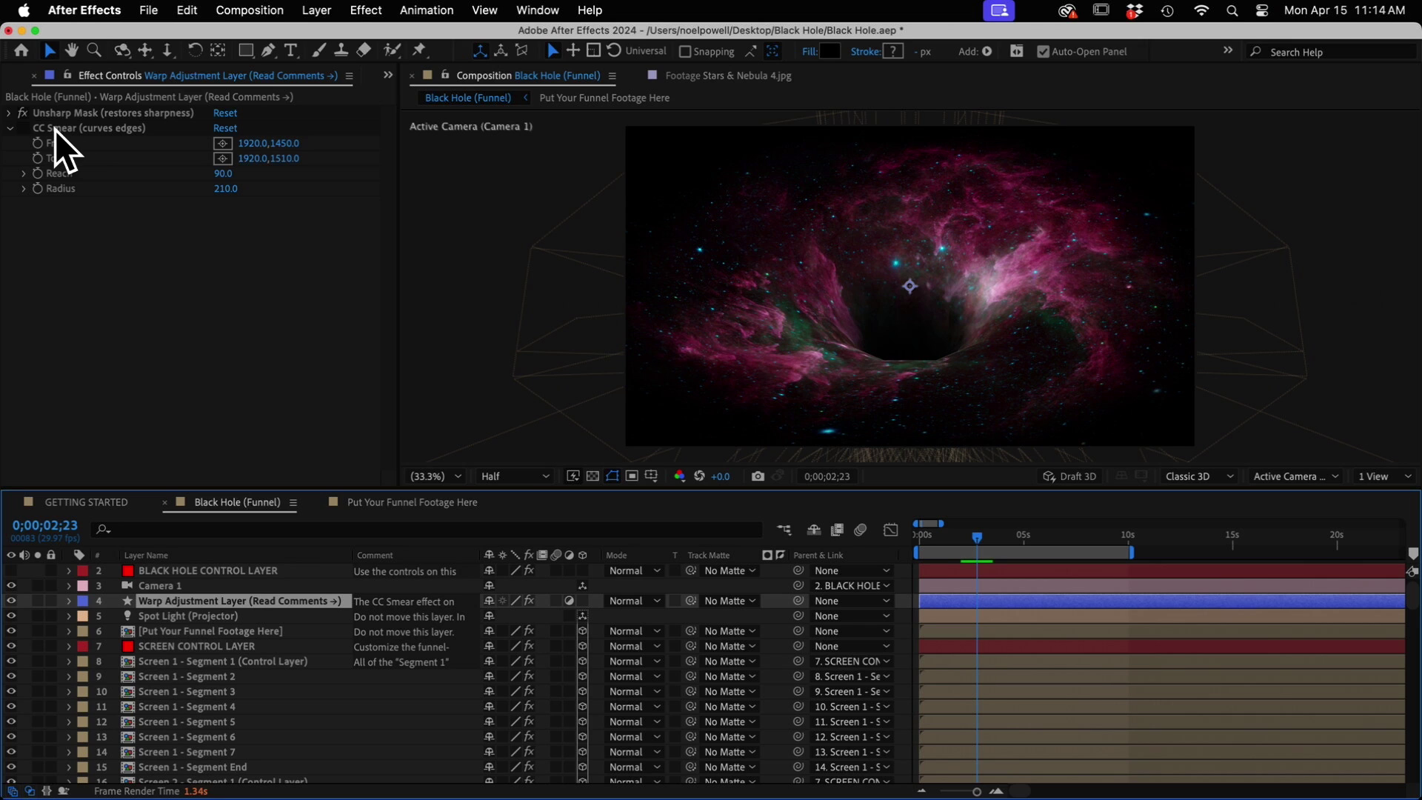
{"action": "left_click", "coordinate": [24, 145]}
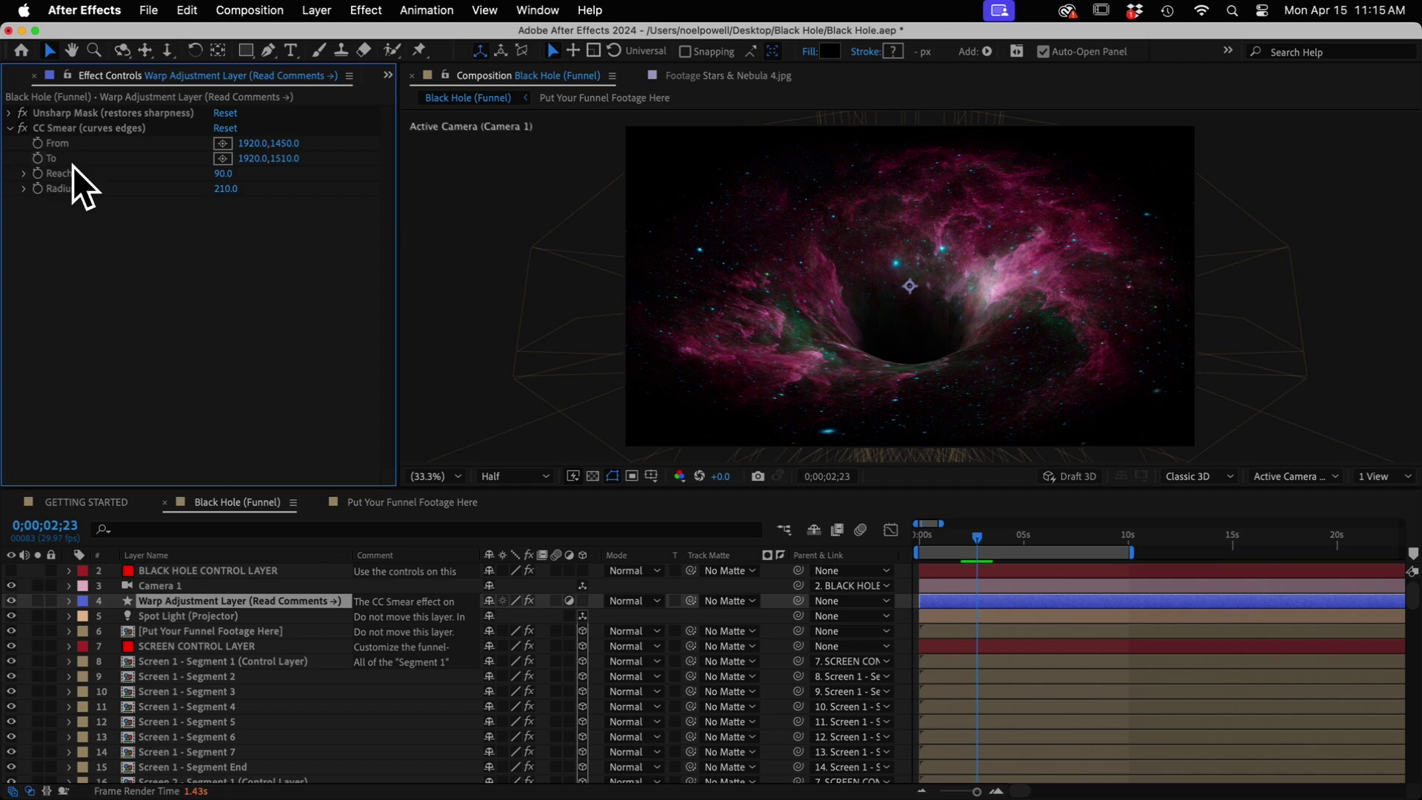
{"action": "left_click", "coordinate": [58, 130]}
{"action": "left_click", "coordinate": [79, 129]}
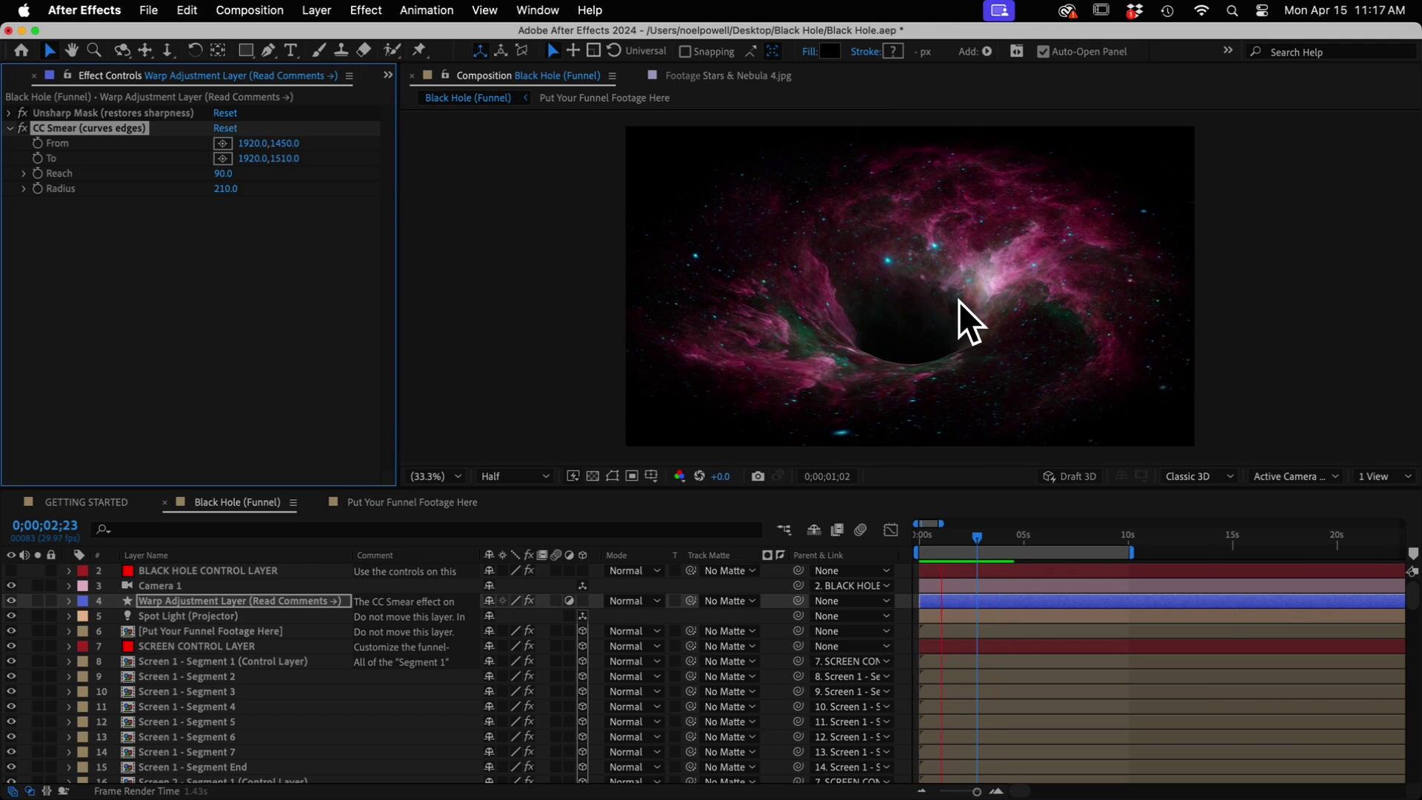
Stop the preview and reveal BLACK HOLE CONTROL LAYER's keyframed Twirl Amount (0x-16.2°) and Warp Amount (-2.6)
{"action": "key", "text": "space"}
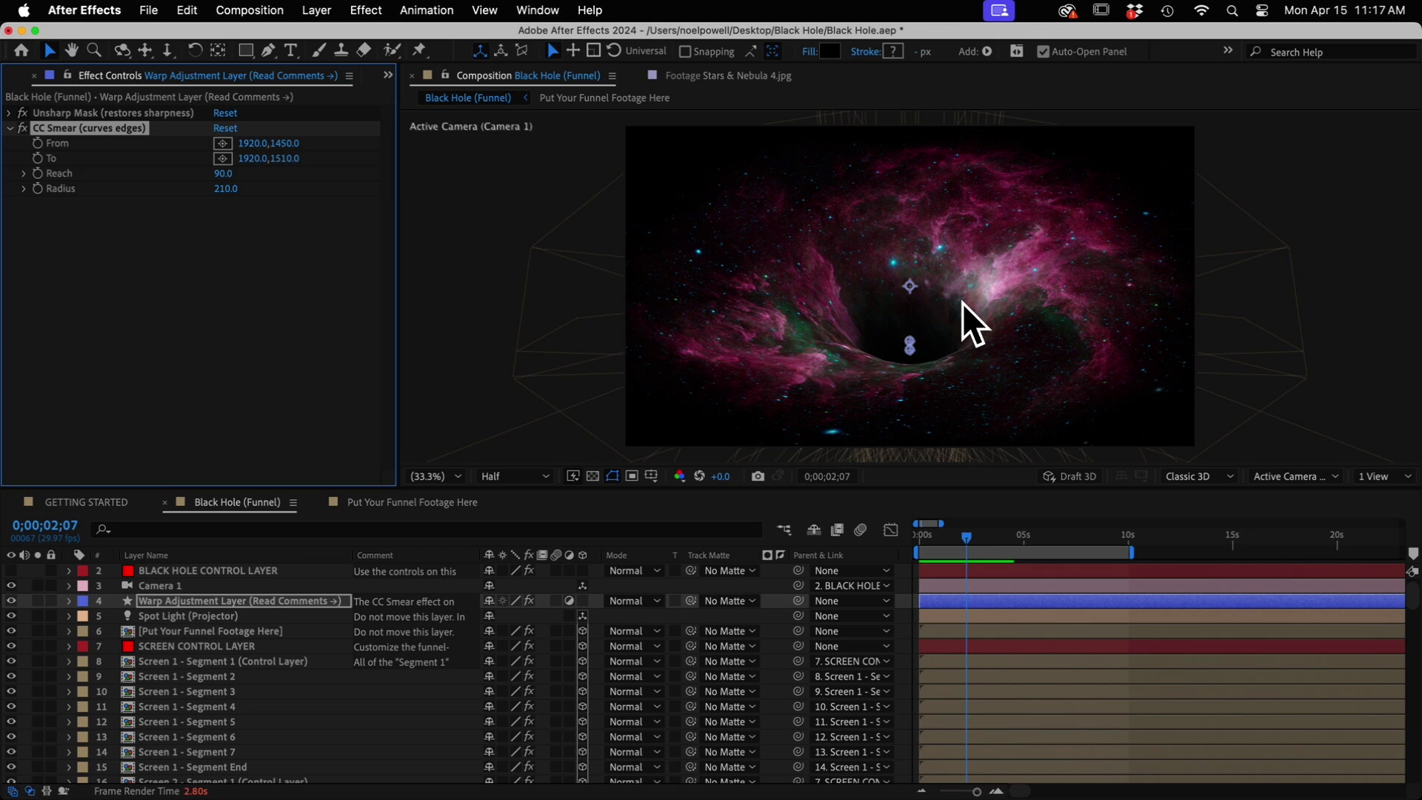
{"action": "left_click", "coordinate": [191, 572]}
{"action": "key", "text": "u"}
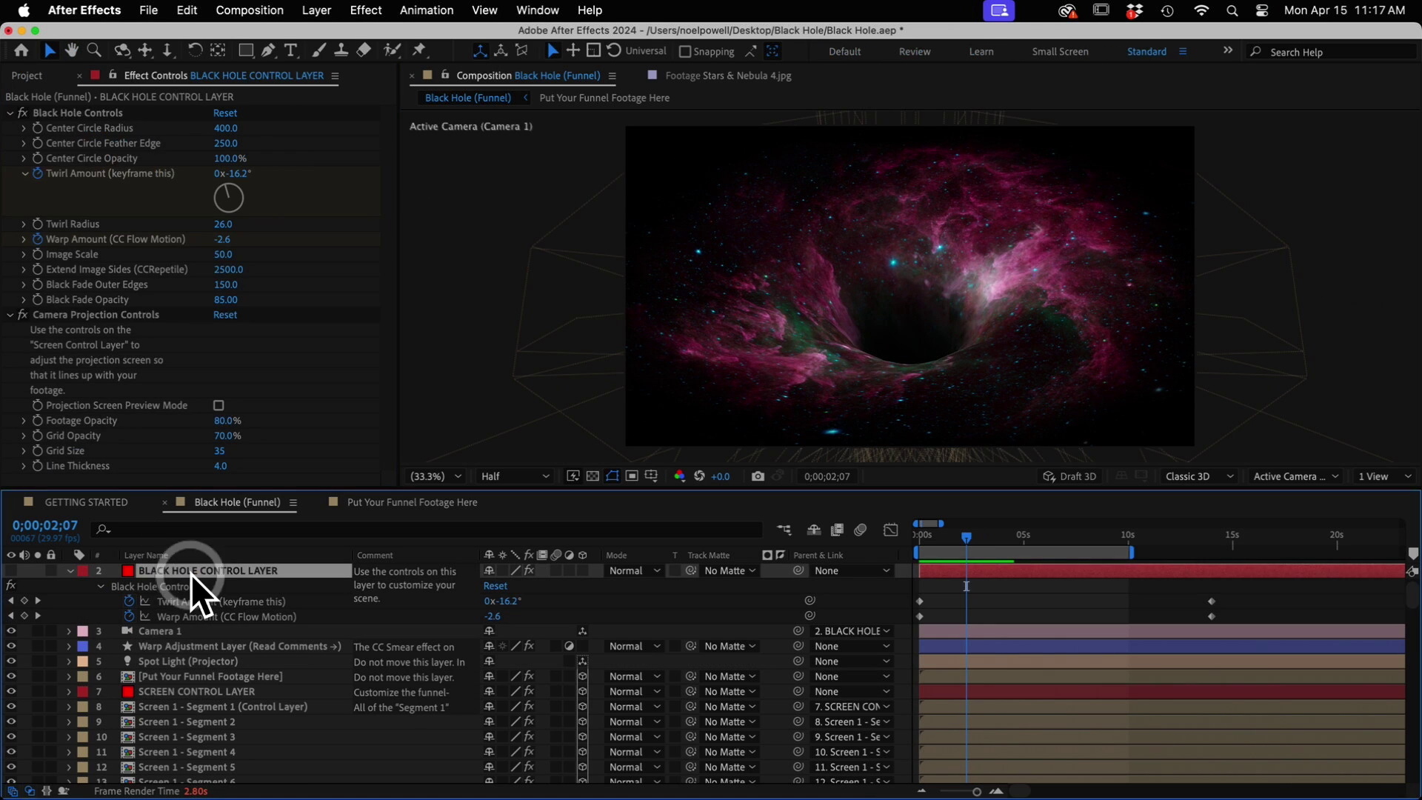